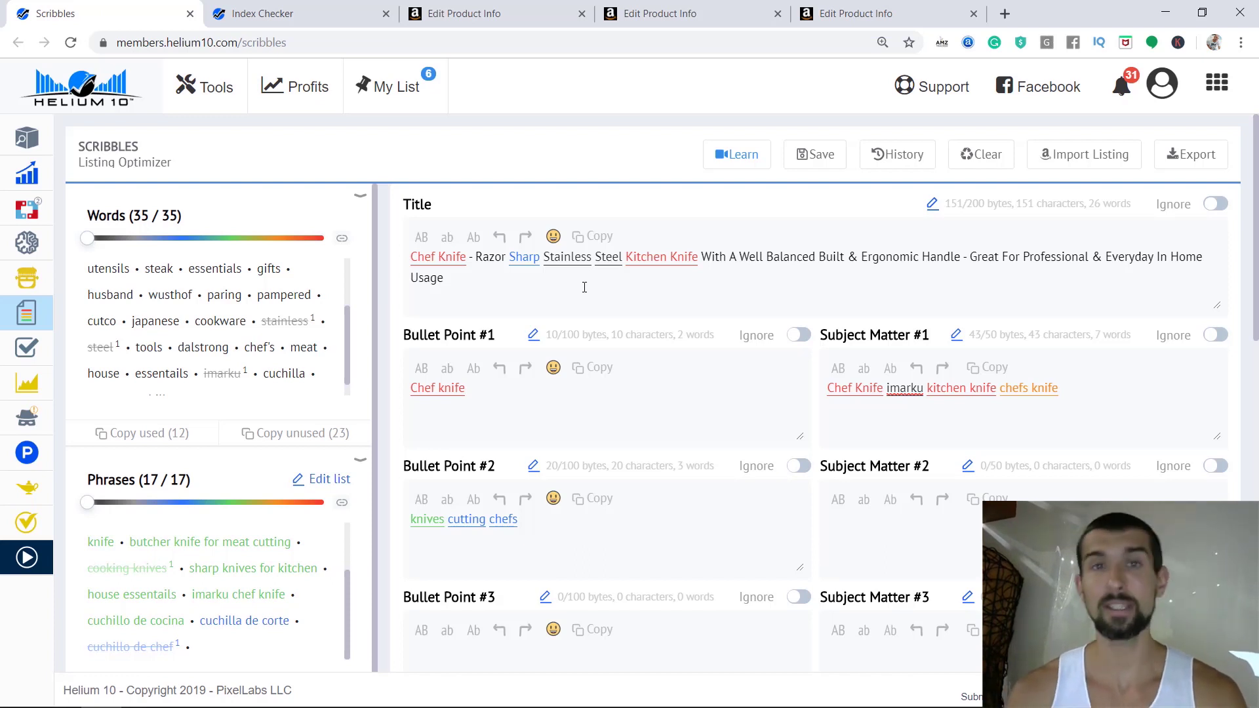
Switch to Index Checker and enter "kitchen knife" as the keyword to check for the knife's ASIN.
click(282, 8)
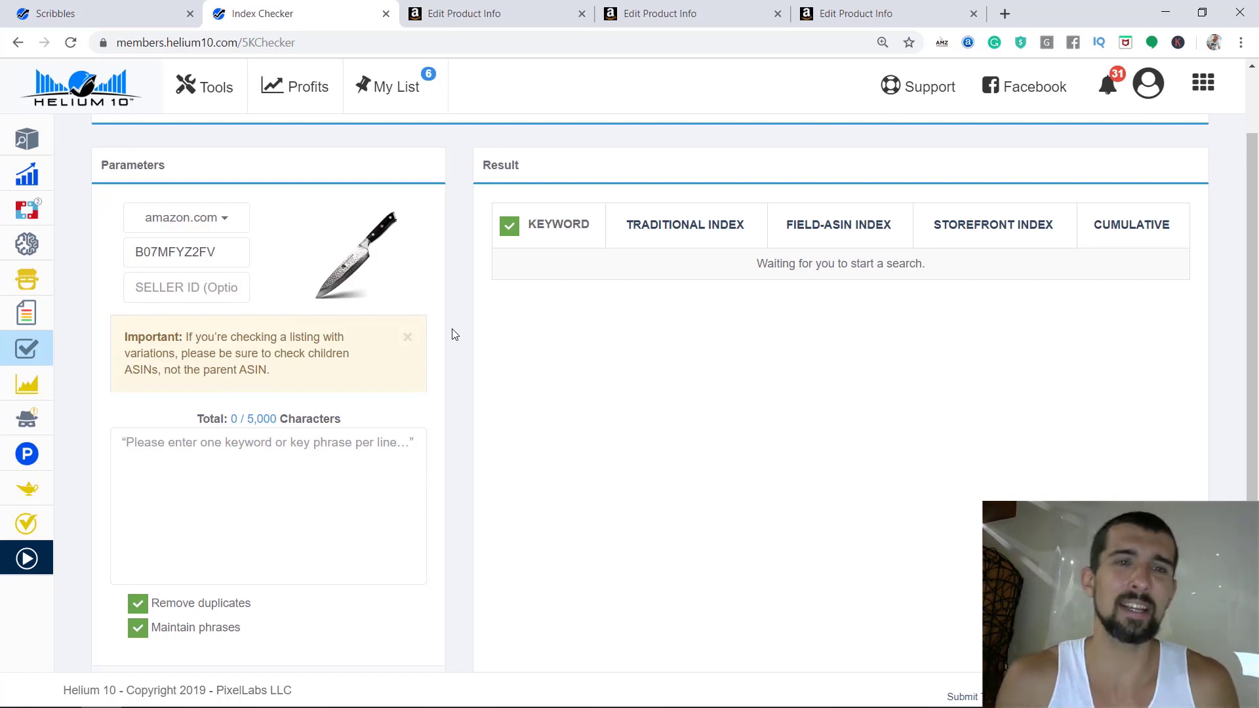
click(315, 466)
text(kitchen kn)
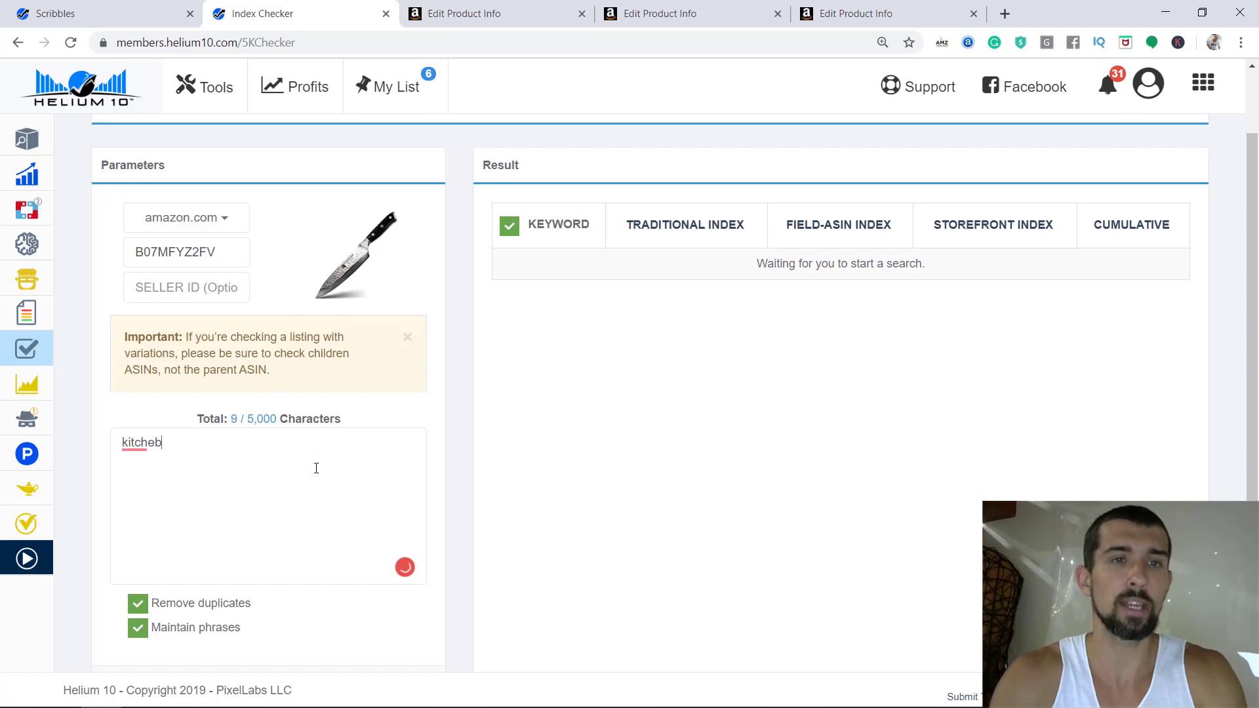
text(ife)
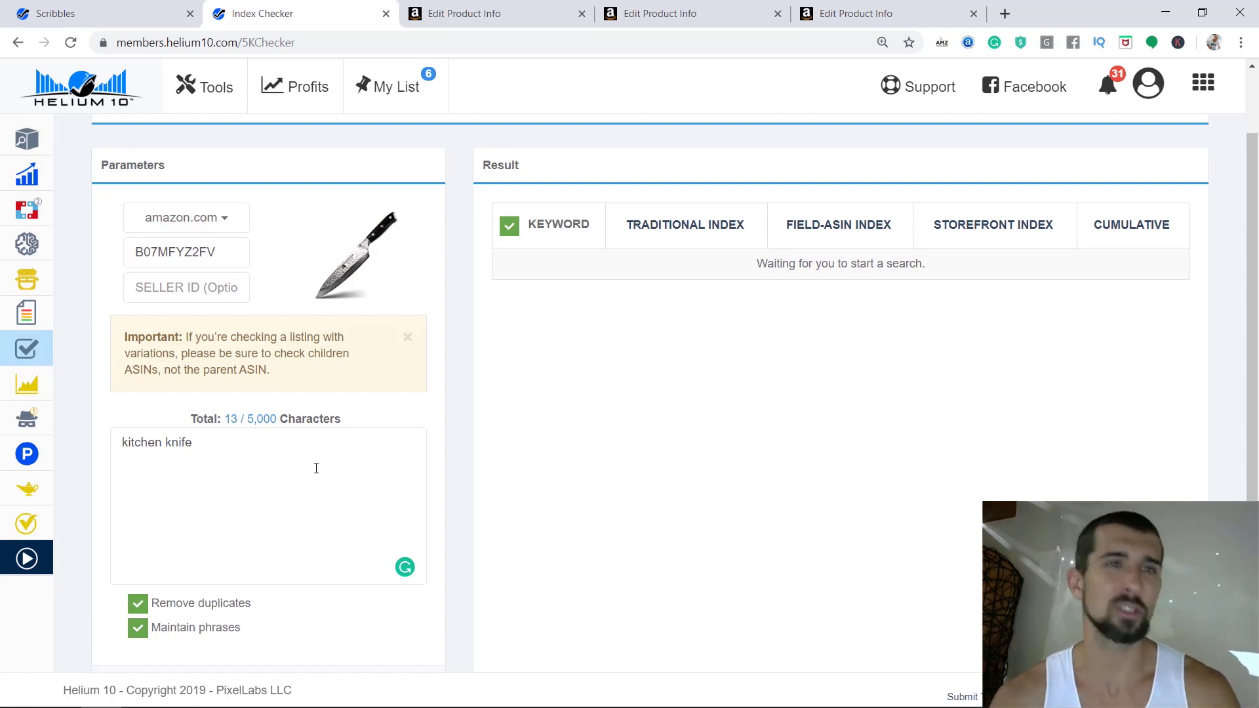
Return to Scribbles and look through the listing's bullet points, subject matter fields and description.
click(72, 17)
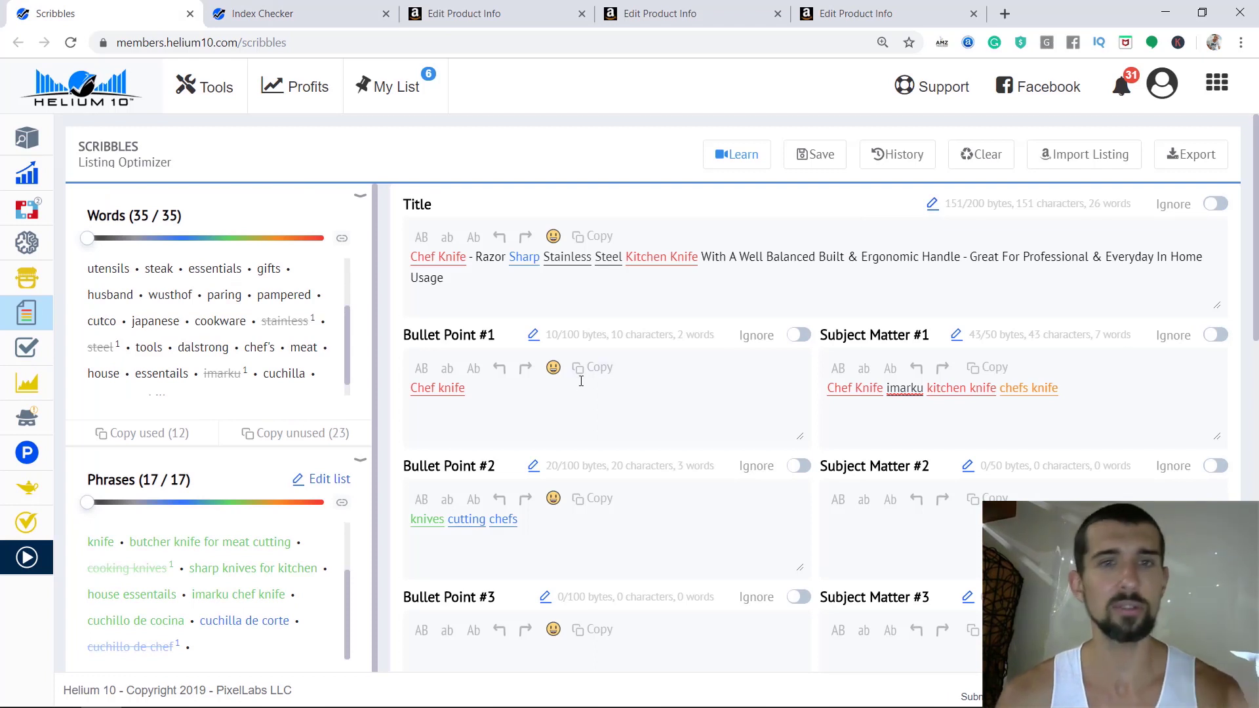
scroll(566, 425, down, 13)
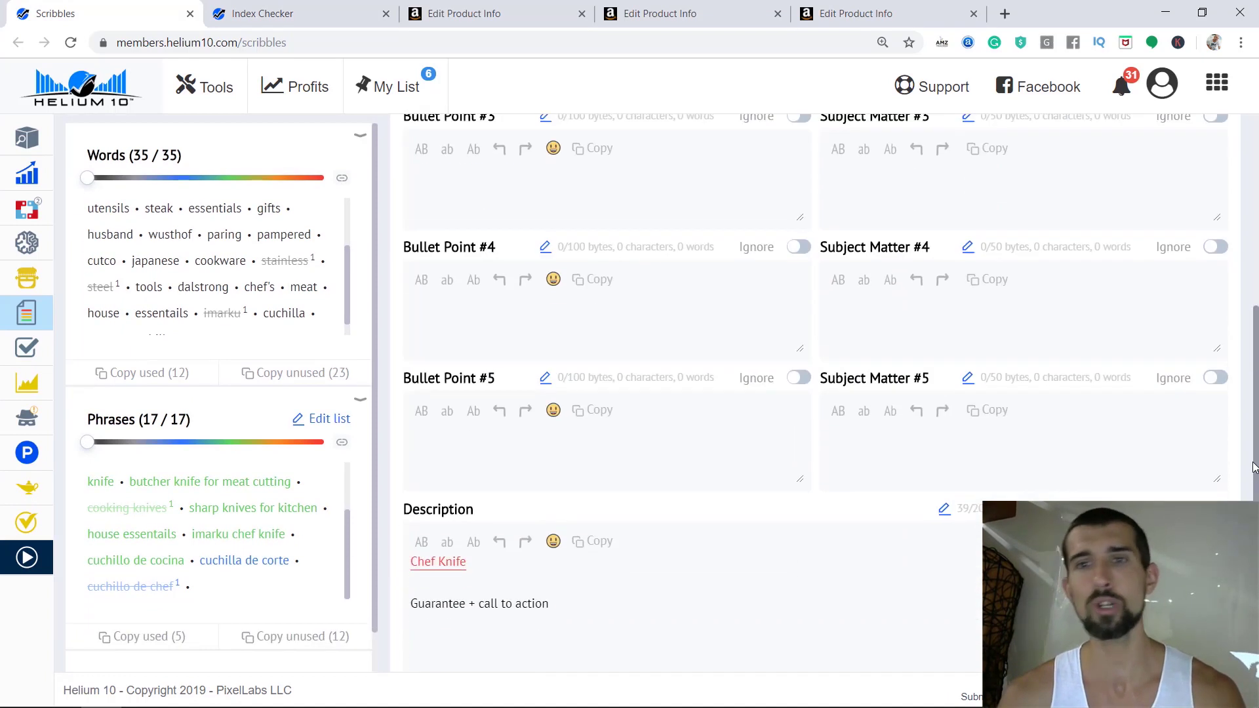
scroll(533, 289, up, 12)
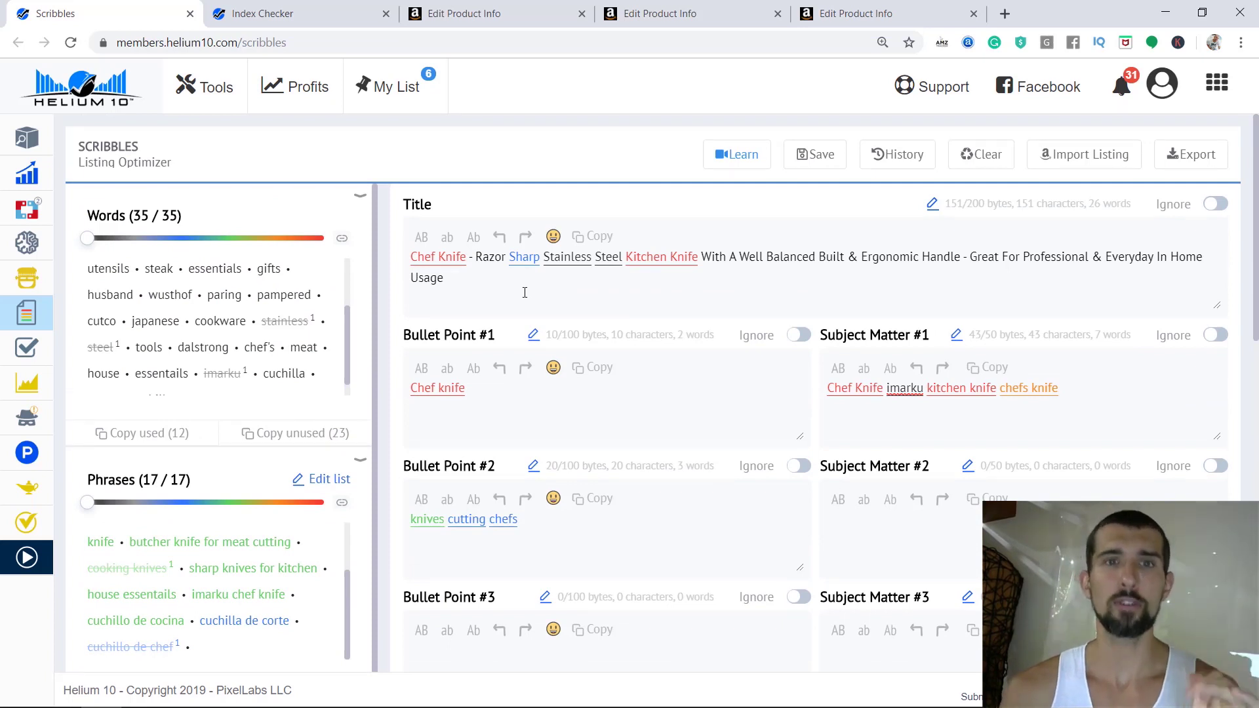
Trim the trailing space from the listing title in Scribbles and copy the whole title.
drag(485, 294, 389, 261)
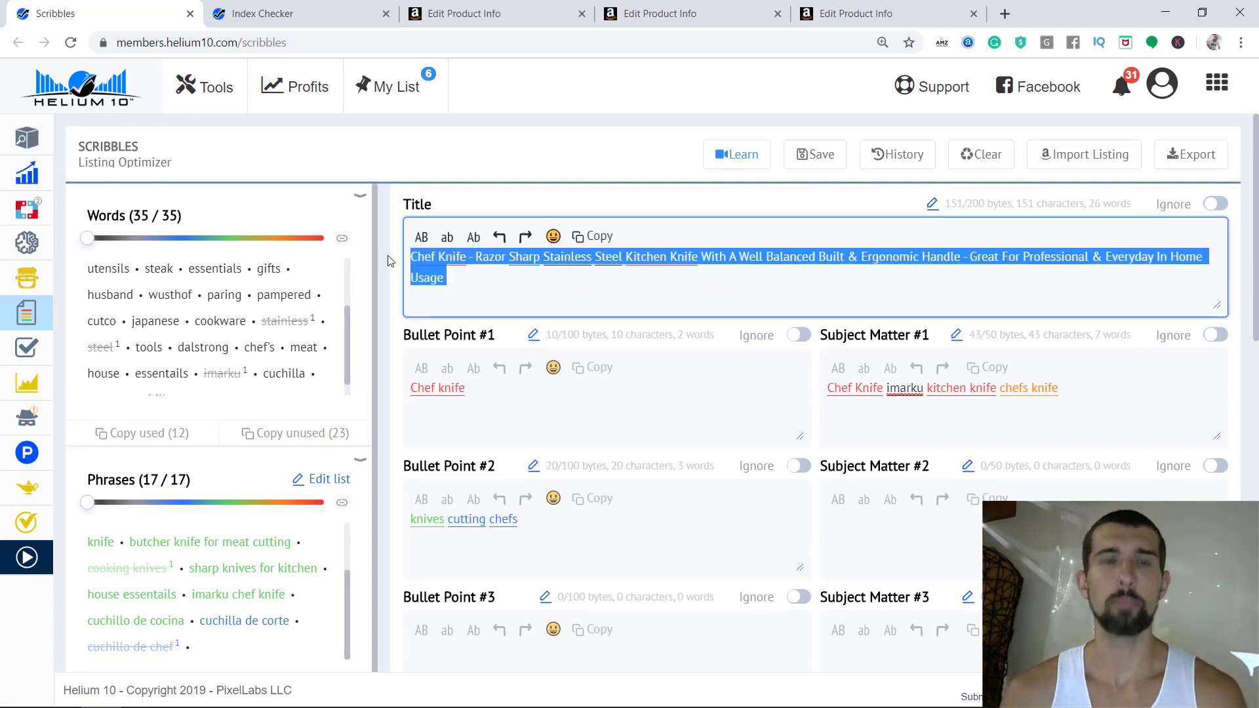
click(547, 277)
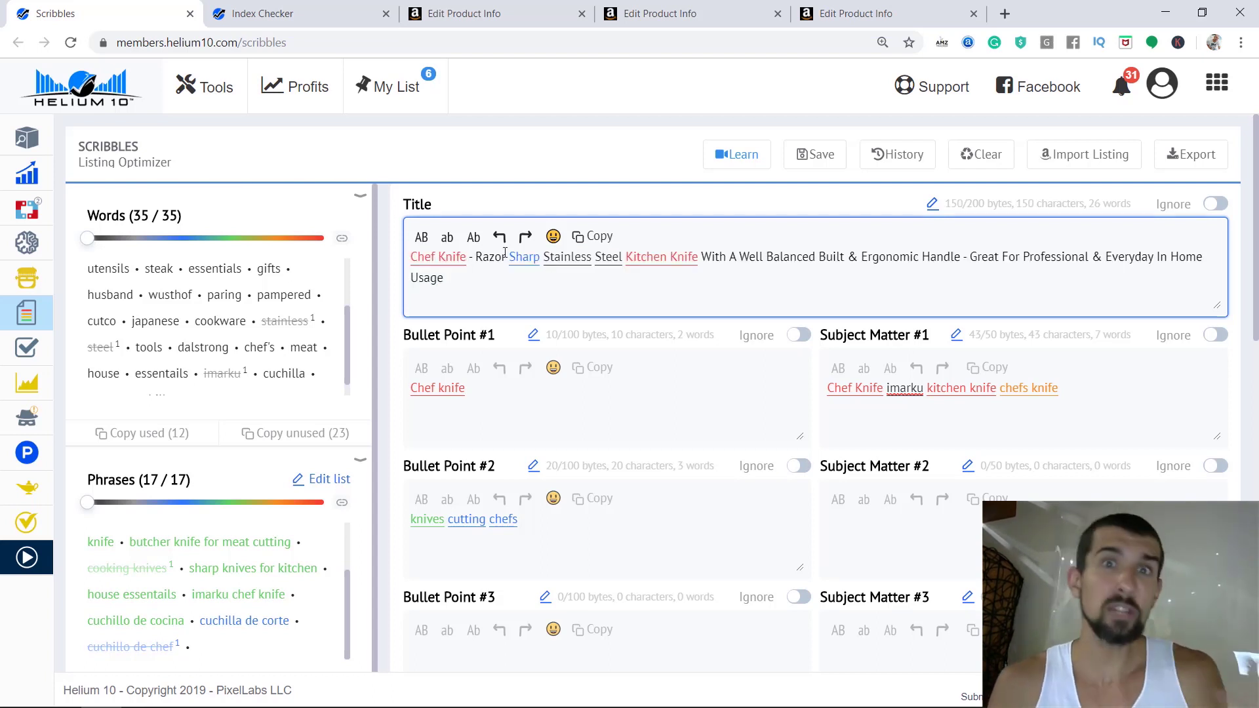
key(ctrl+a)
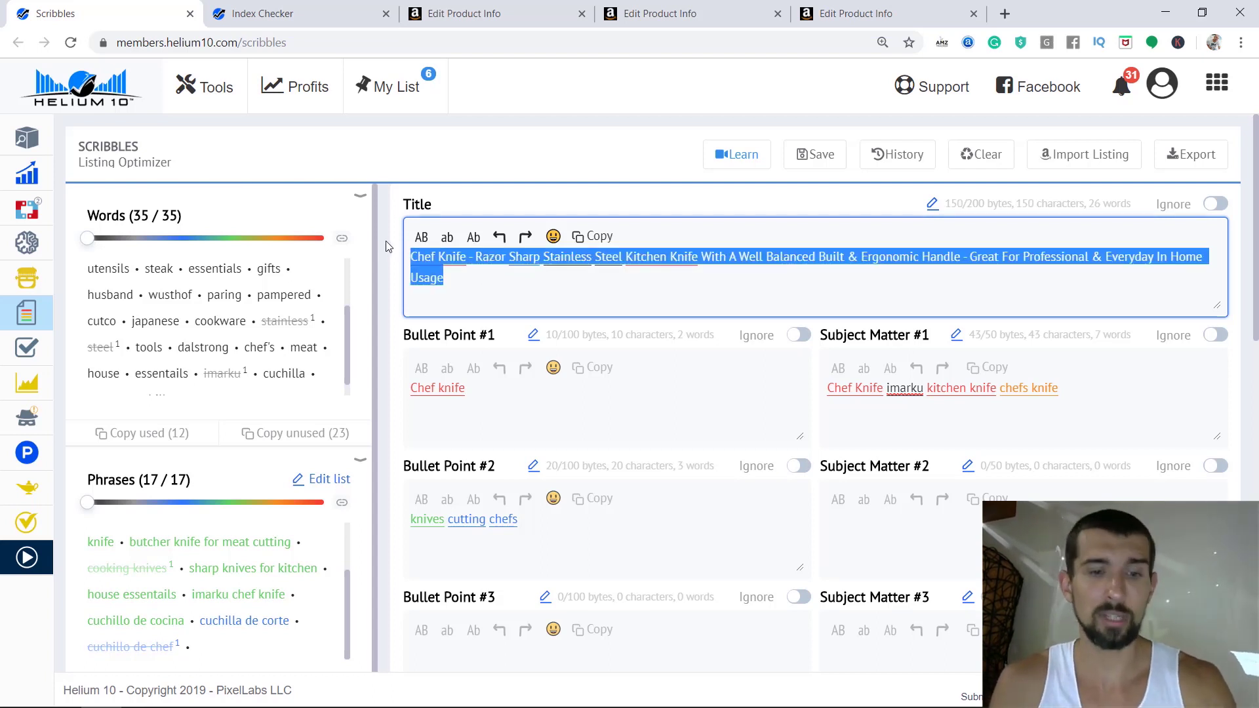
Paste the copied title into the Product Name field of the Vital Info form in Amazon Seller Central.
click(478, 13)
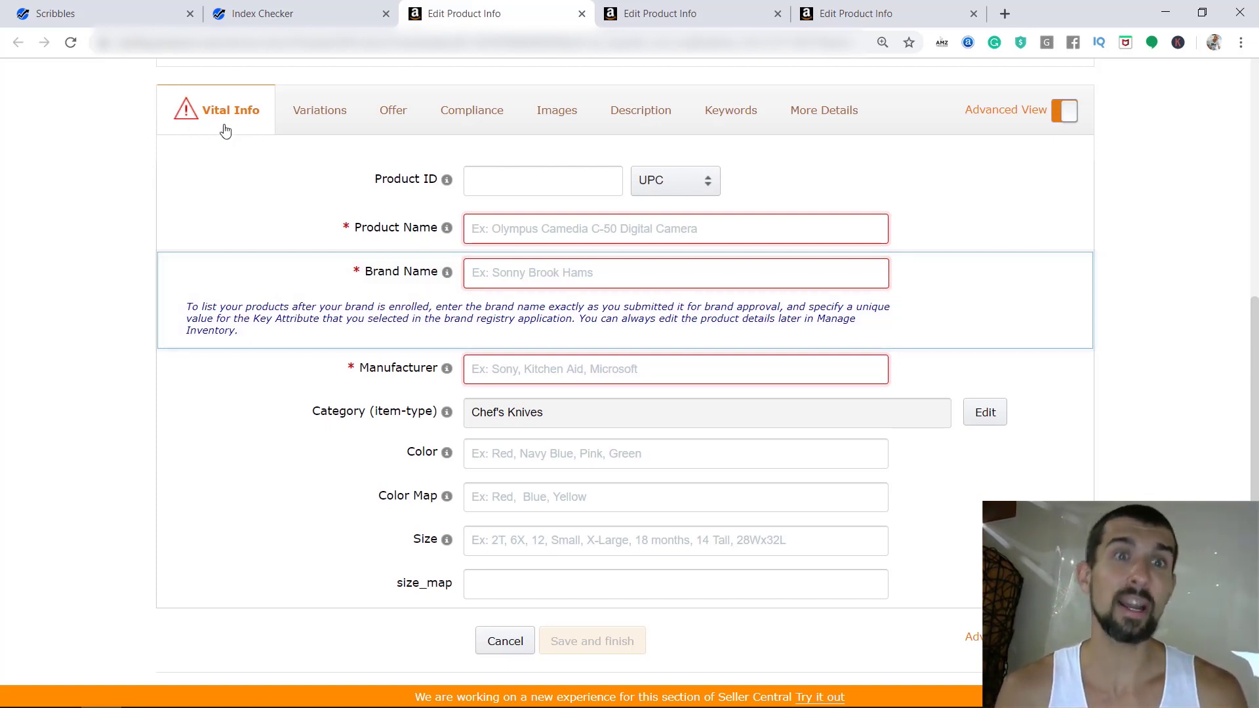
mouse_move(448, 231)
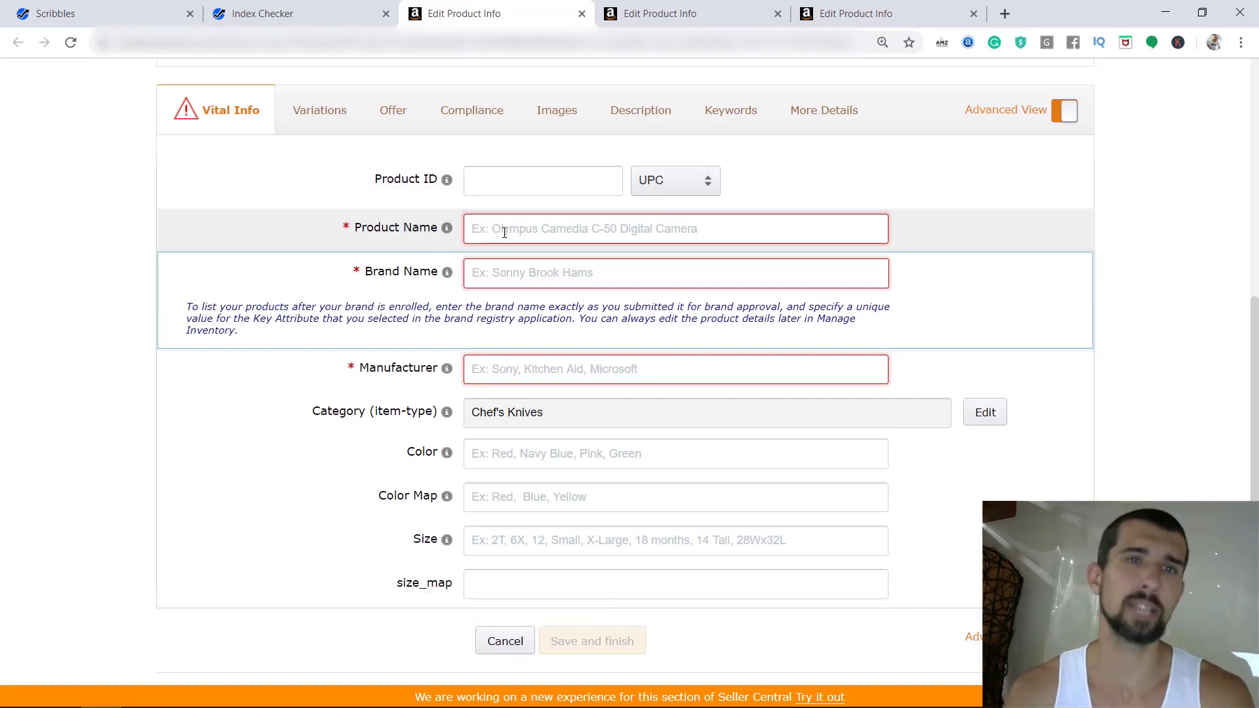
click(85, 8)
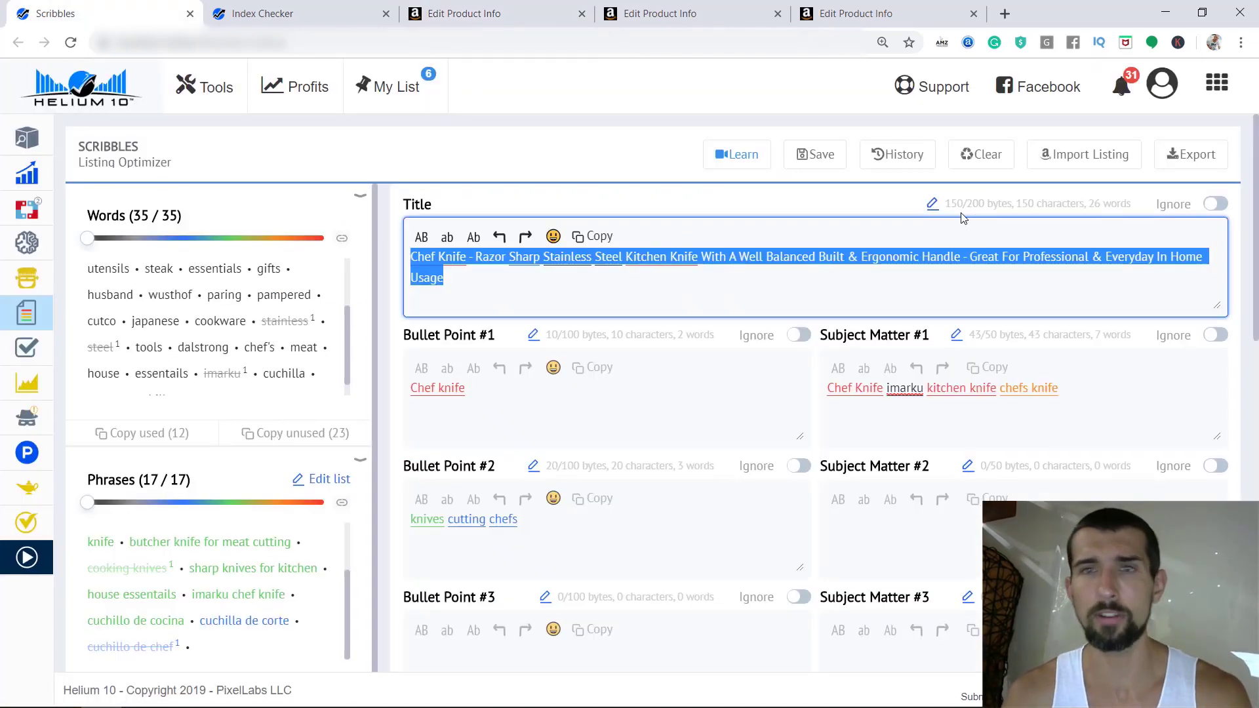
click(511, 9)
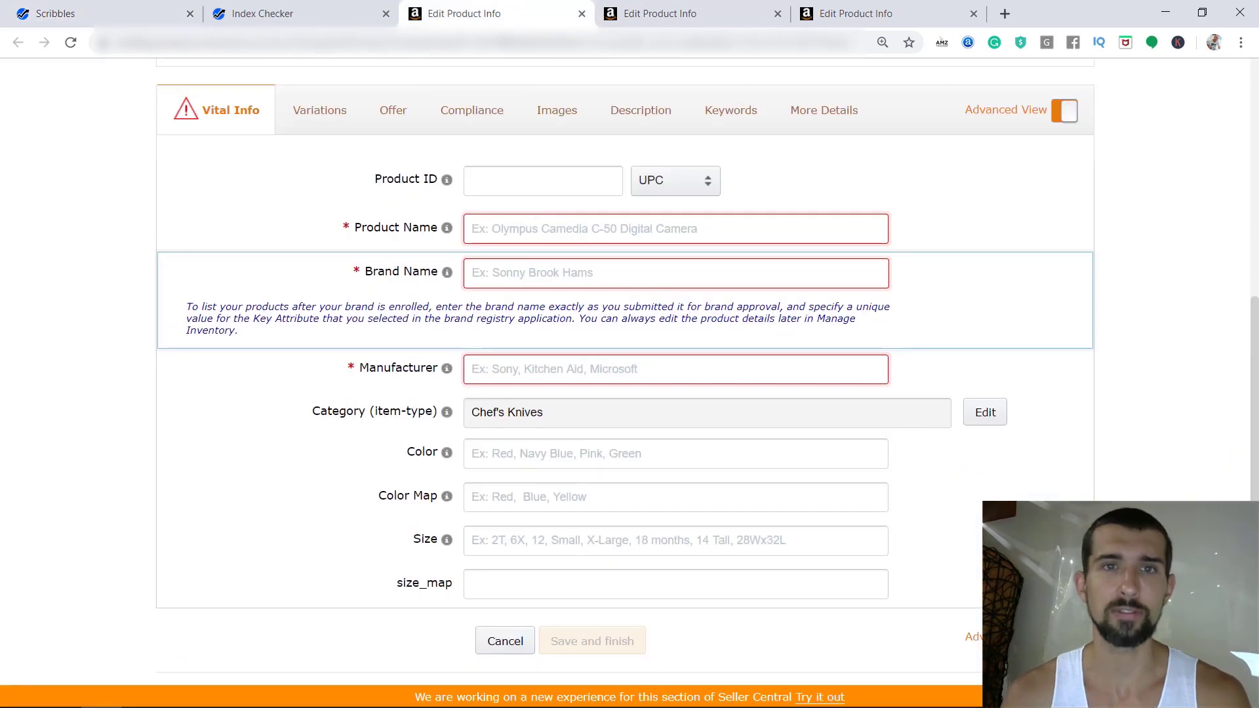
key(ctrl+v)
key(ctrl+a)
click(622, 229)
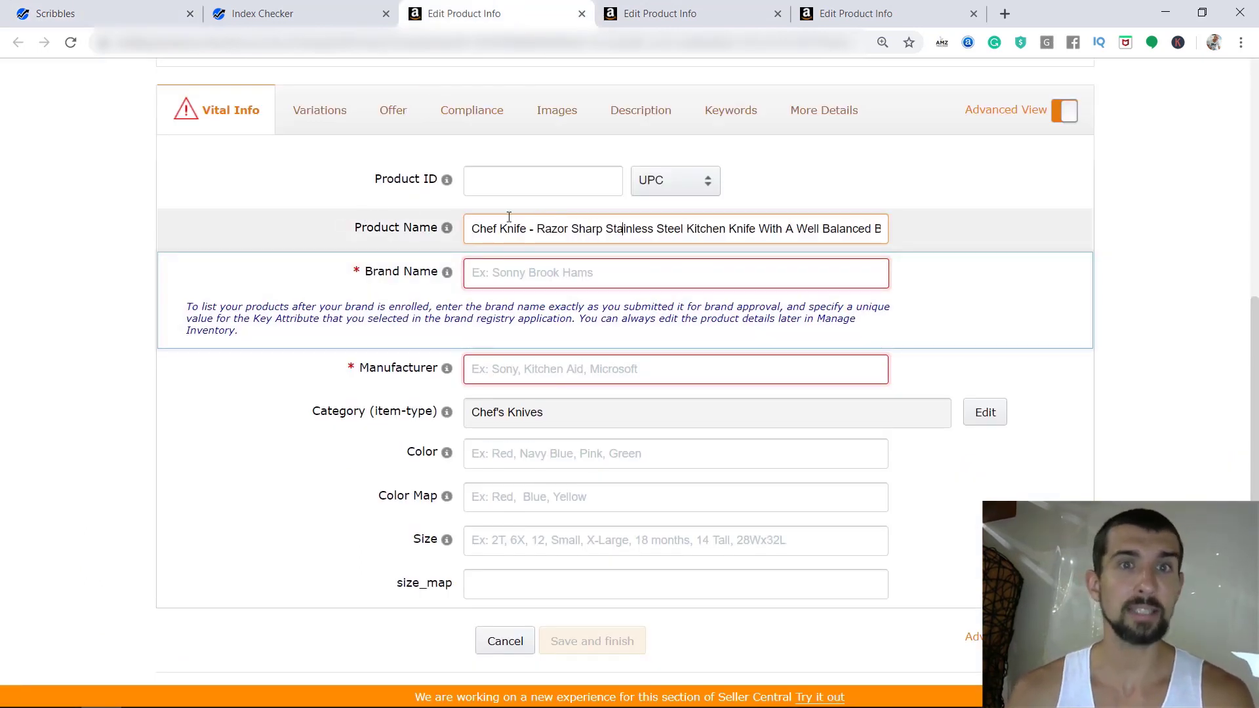
Try adding the word "Superb" before "Chef Knife" in the product name, and remove it again.
click(472, 233)
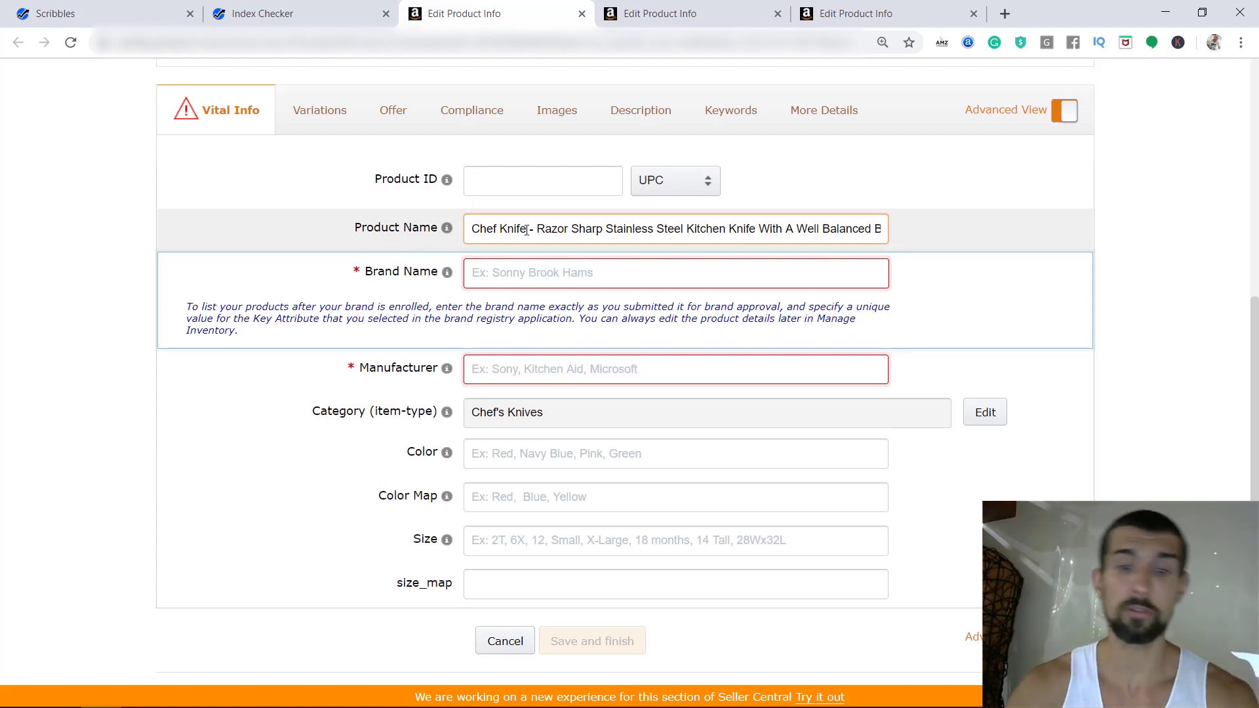
text(Superb)
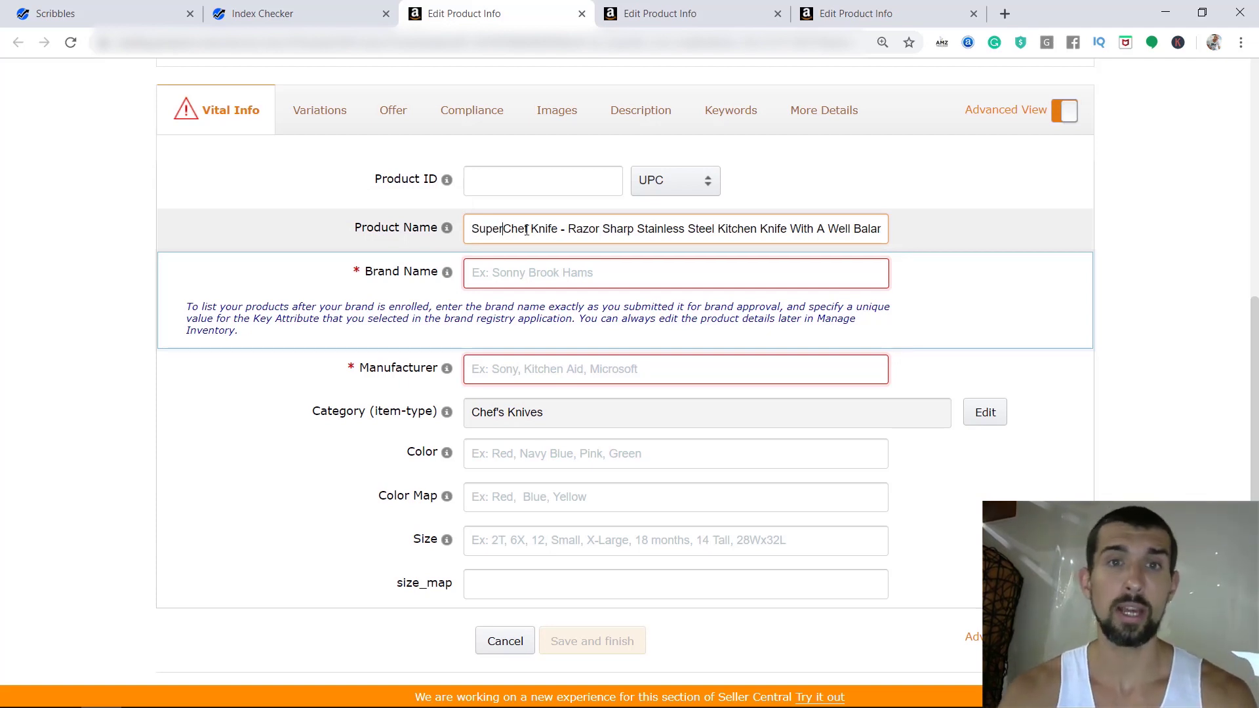
drag(676, 229, 850, 223)
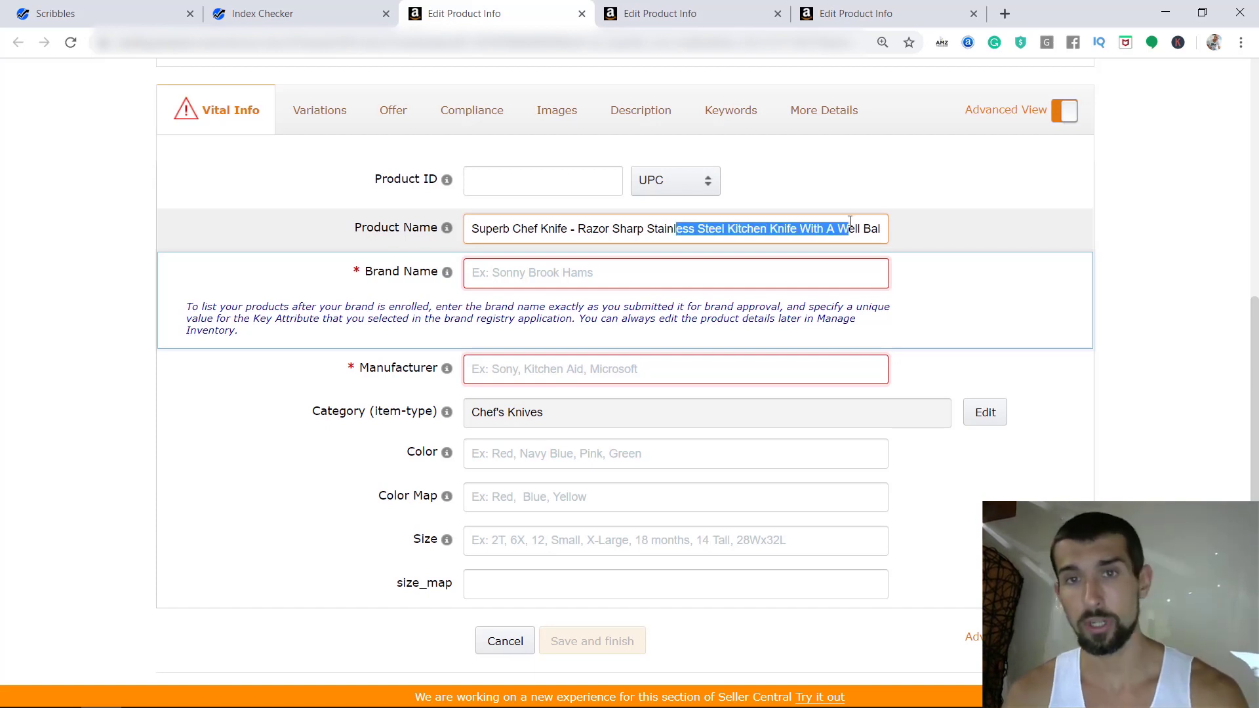
double_click(505, 228)
key(BackSpace)
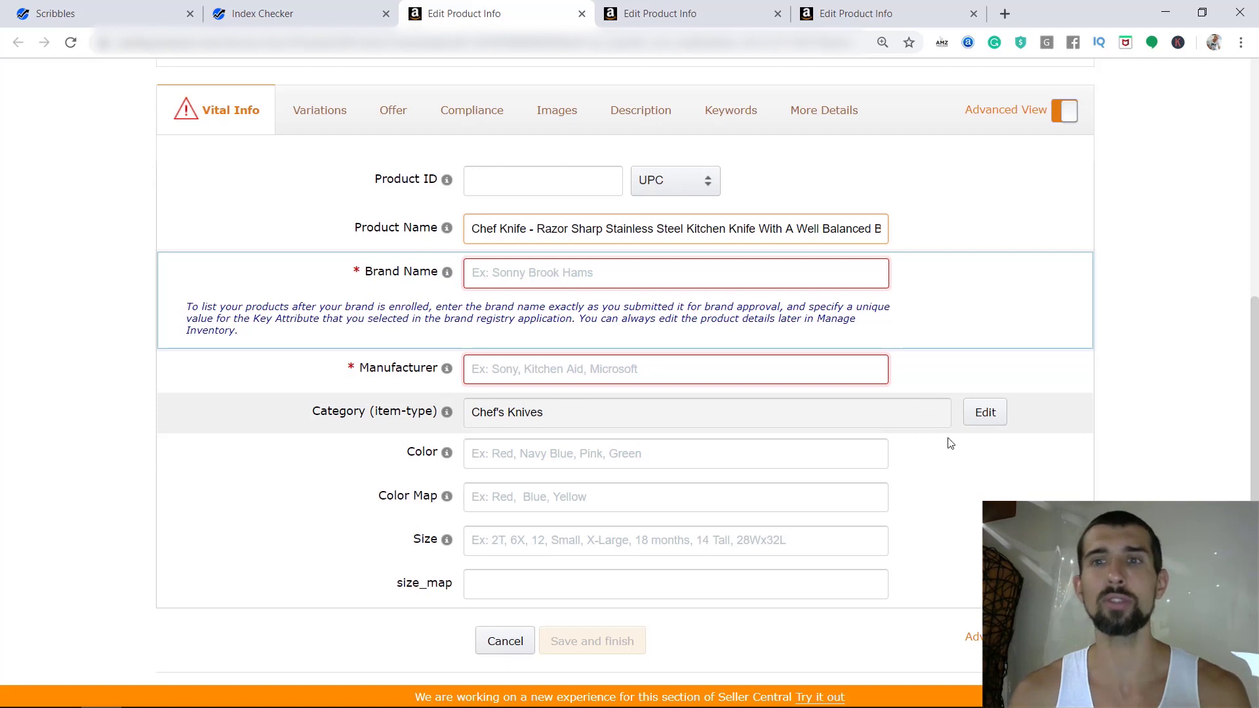
Open the category for editing and search the product categories for "kitchen knife".
click(984, 413)
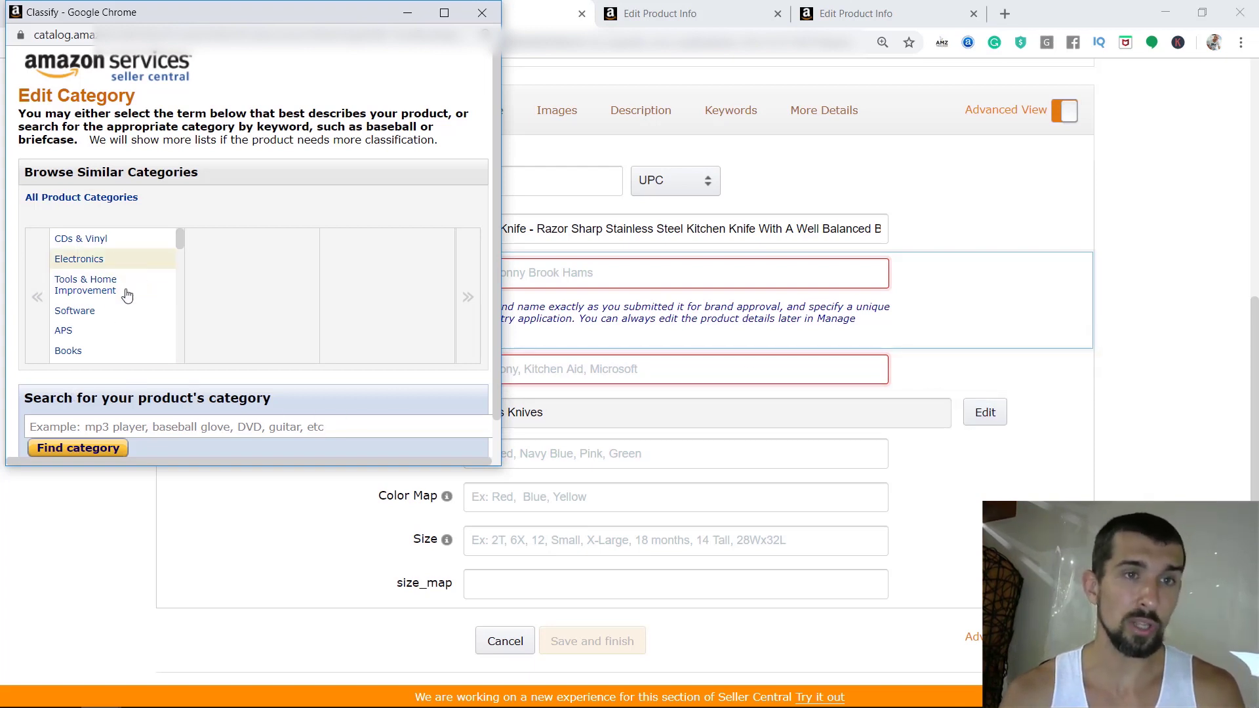
click(276, 430)
click(101, 246)
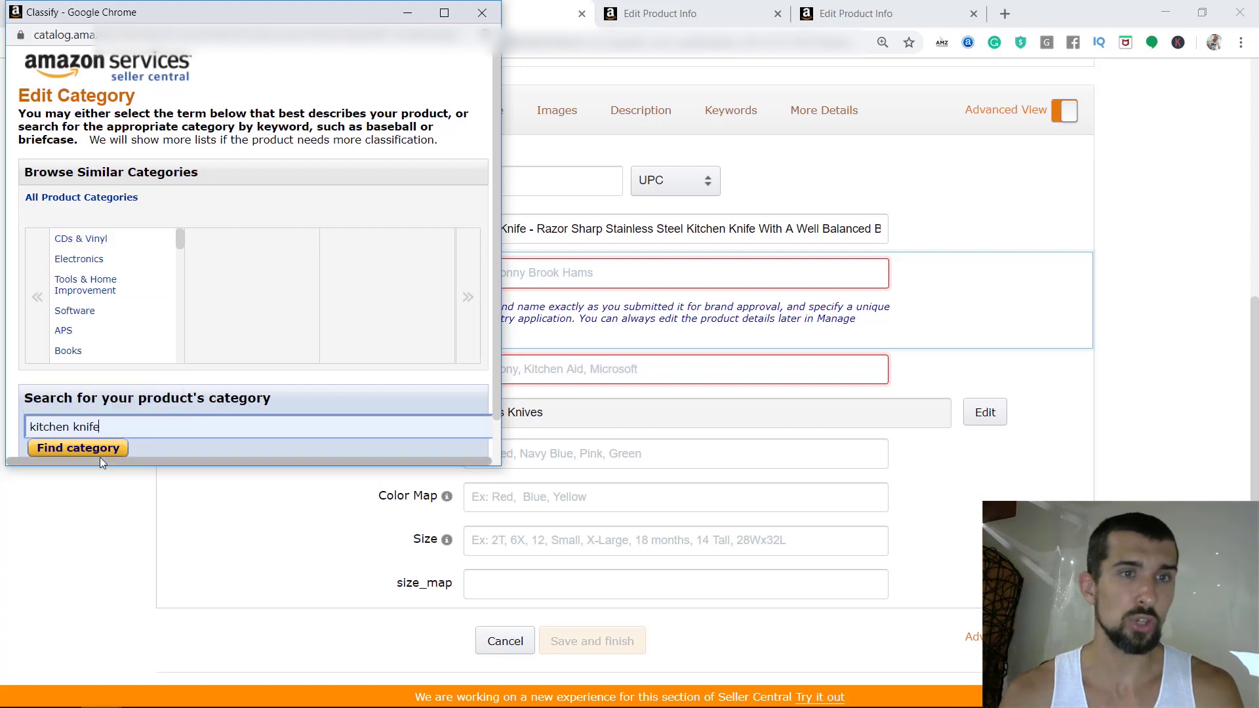
click(98, 452)
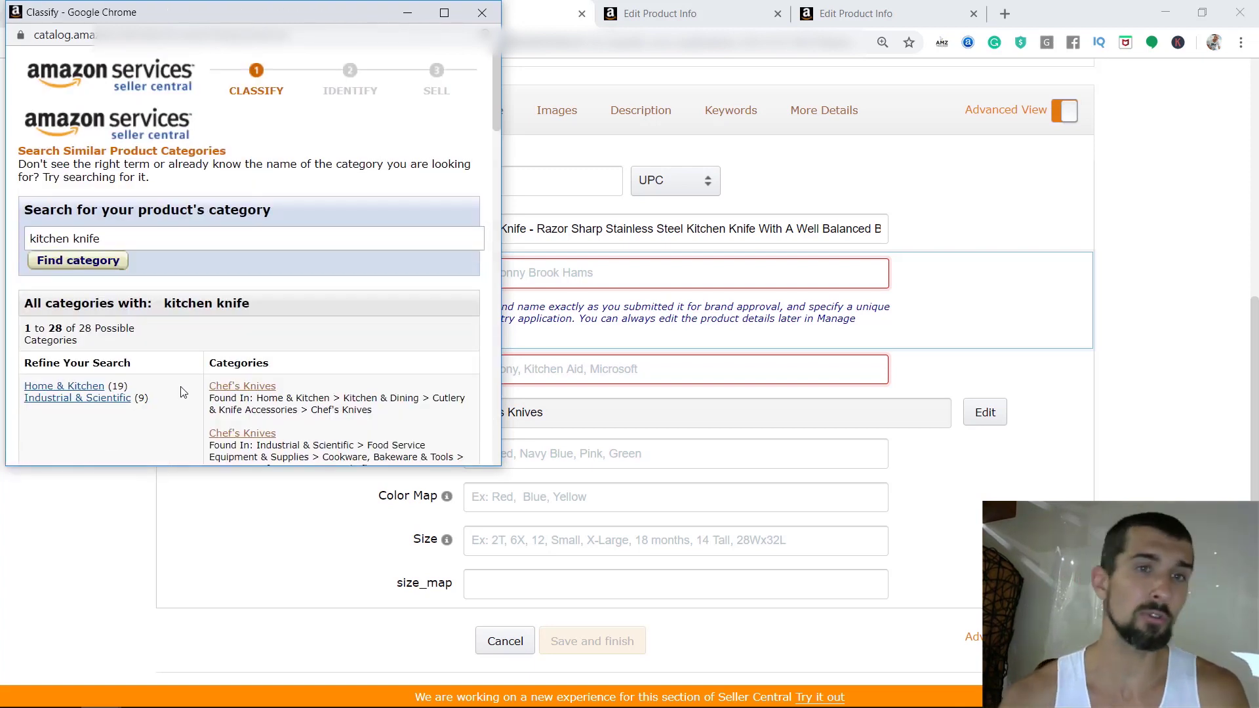
Examine the category results and compare the paths listed for the different Chef's Knives entries.
scroll(262, 199, down, 3)
drag(498, 156, 509, 391)
scroll(241, 123, up, 3)
drag(497, 328, 480, 137)
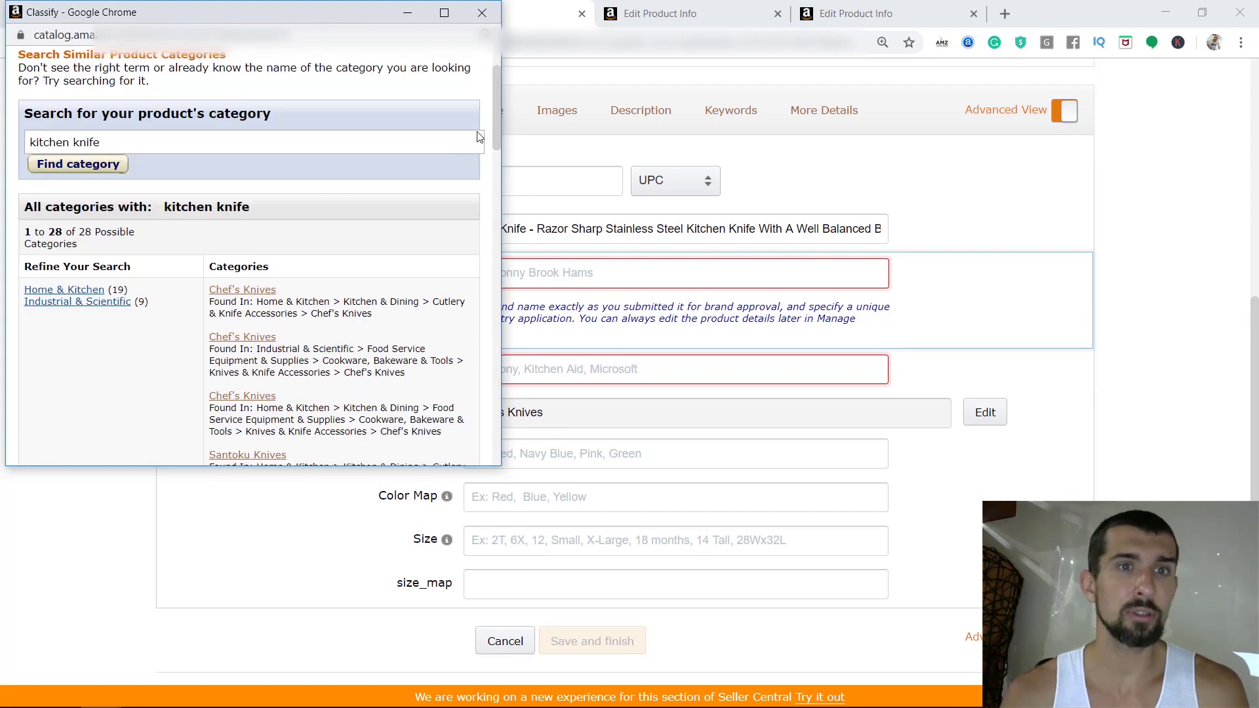
scroll(315, 289, down, 1)
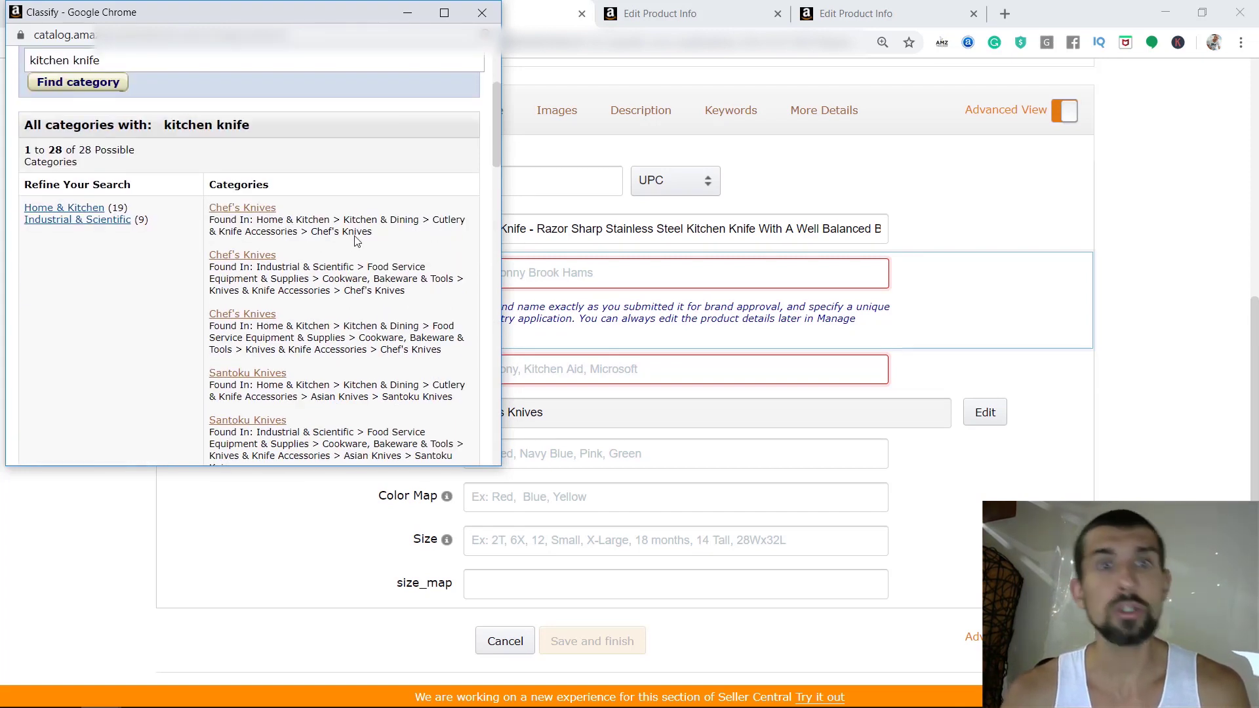
drag(351, 266, 284, 266)
click(288, 269)
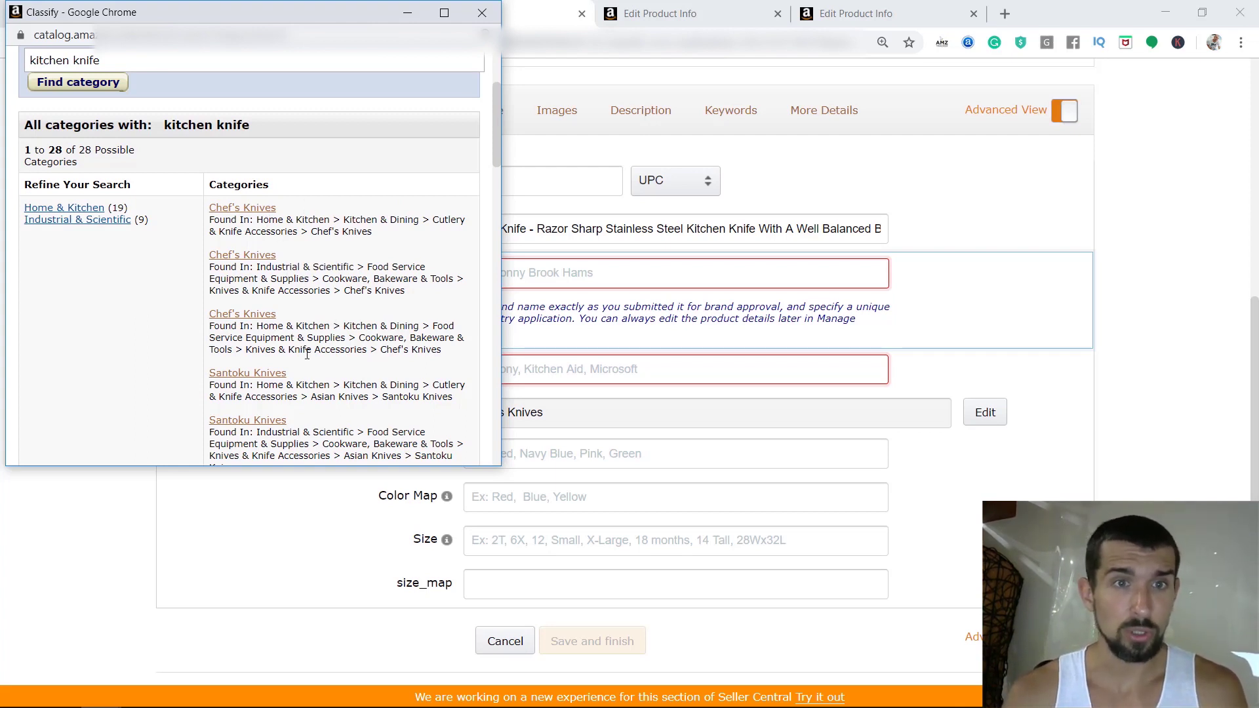
drag(315, 337, 334, 326)
click(367, 331)
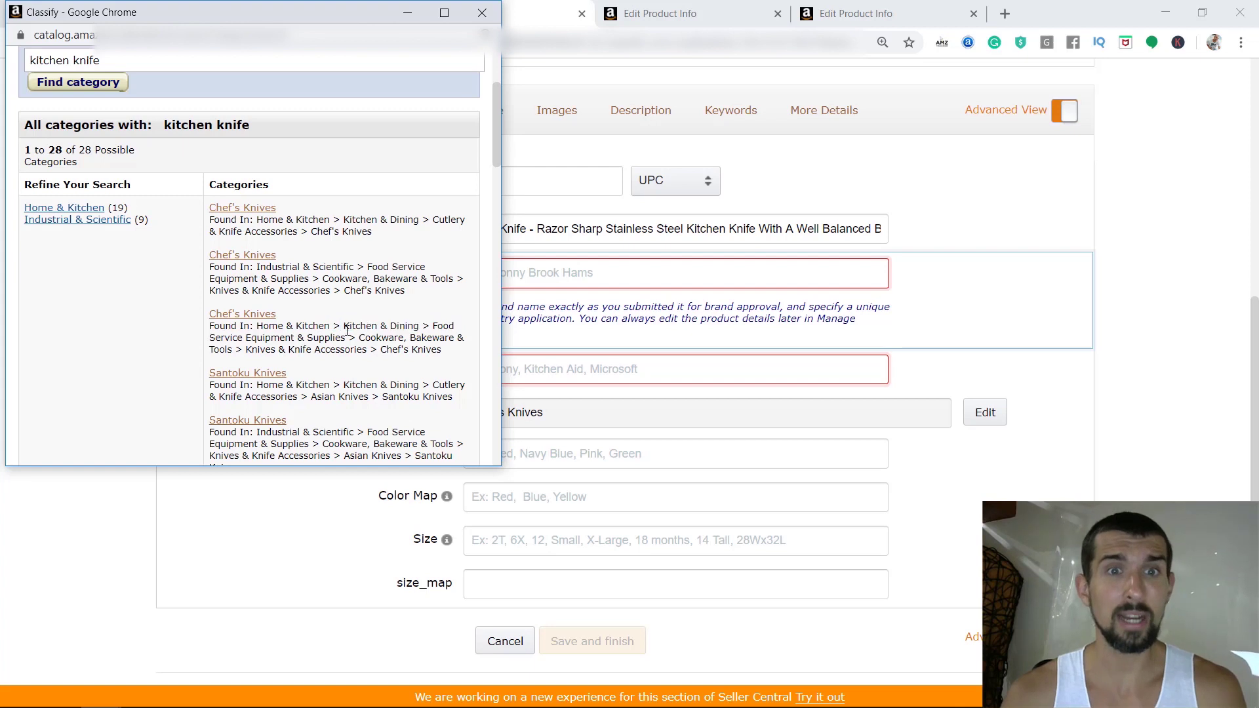
Choose the Chef's Knives category under Home & Kitchen > Kitchen & Dining > Cutlery & Knife Accessories.
drag(432, 220, 372, 232)
click(280, 236)
click(237, 207)
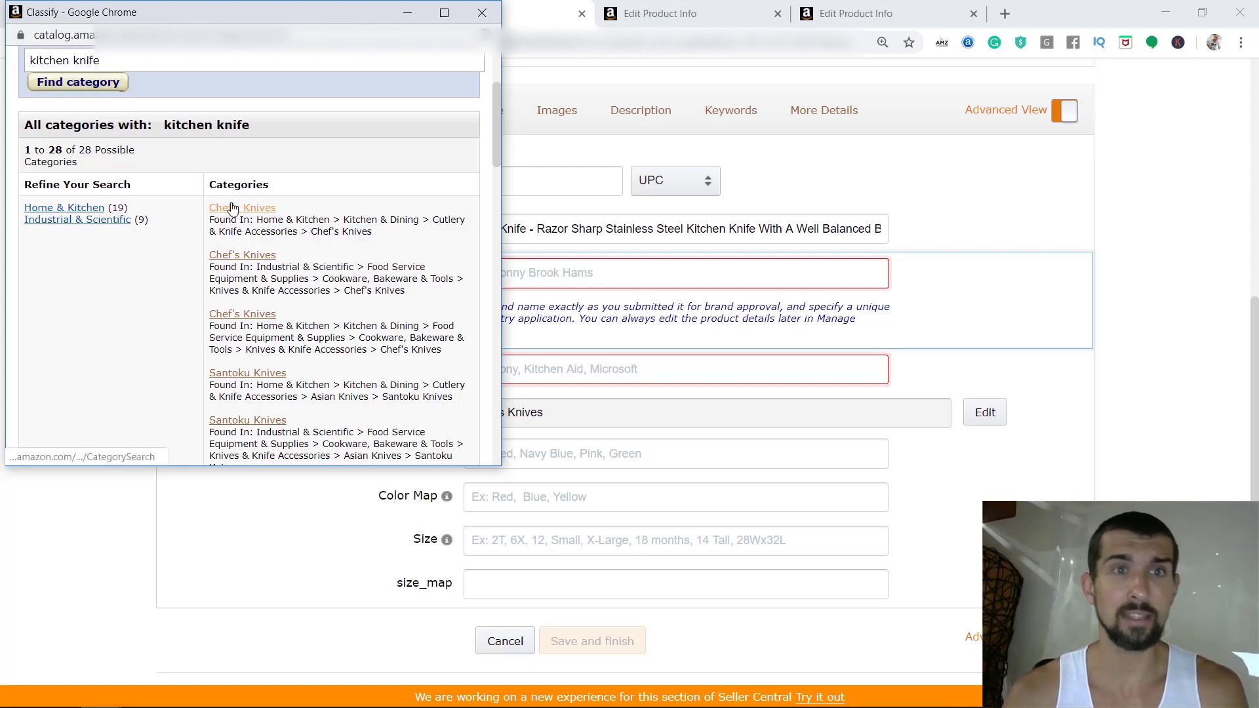
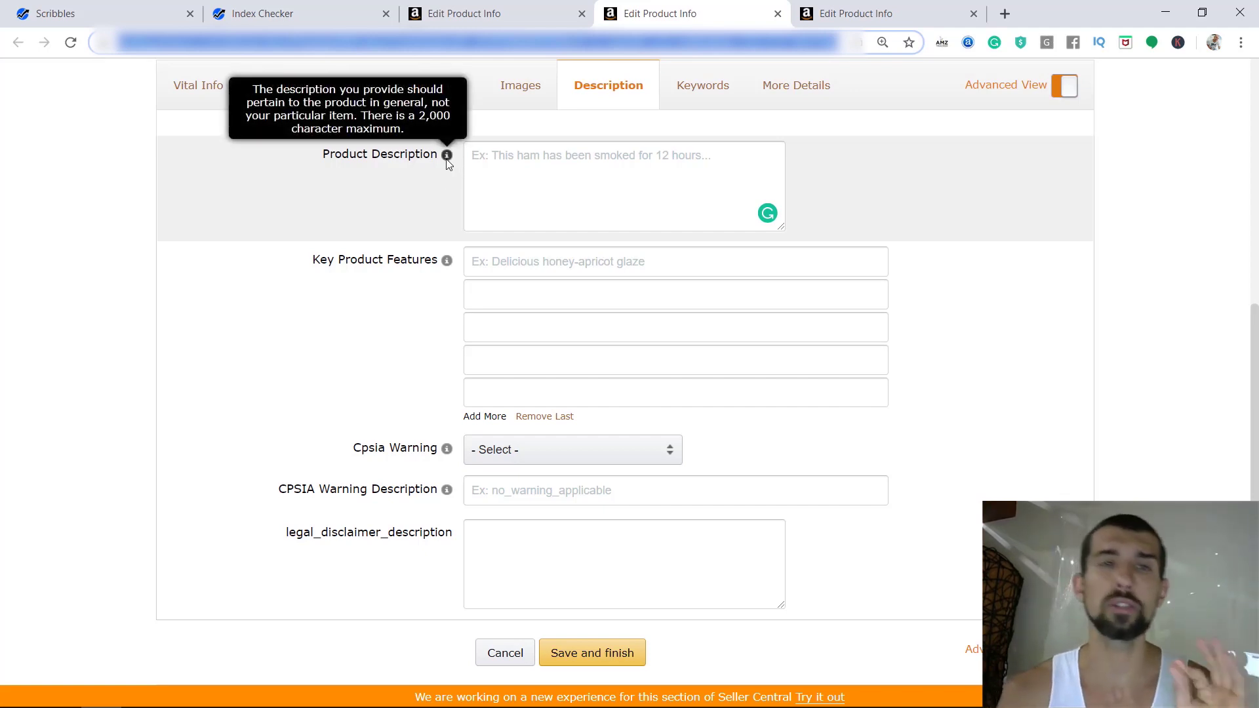
Try starting the Product Description with the HTML bold tag <b>, and clear the field again.
click(528, 176)
text(<b>)
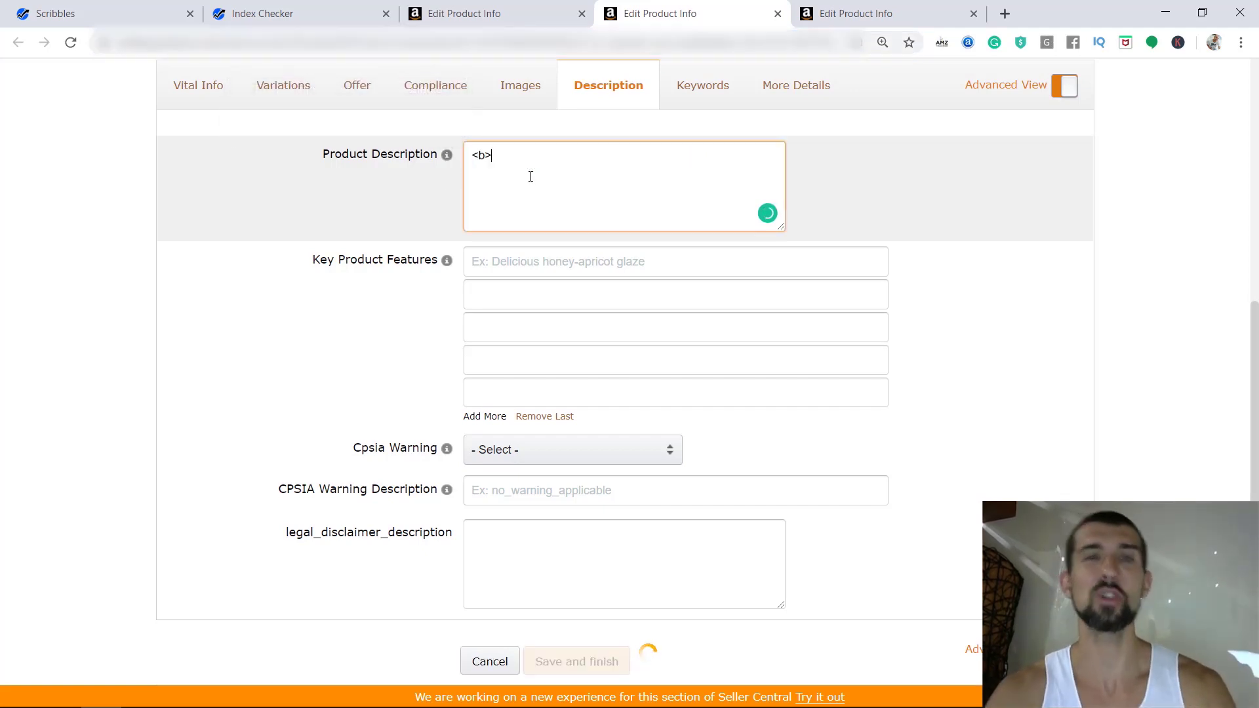
drag(526, 175, 457, 157)
key(BackSpace)
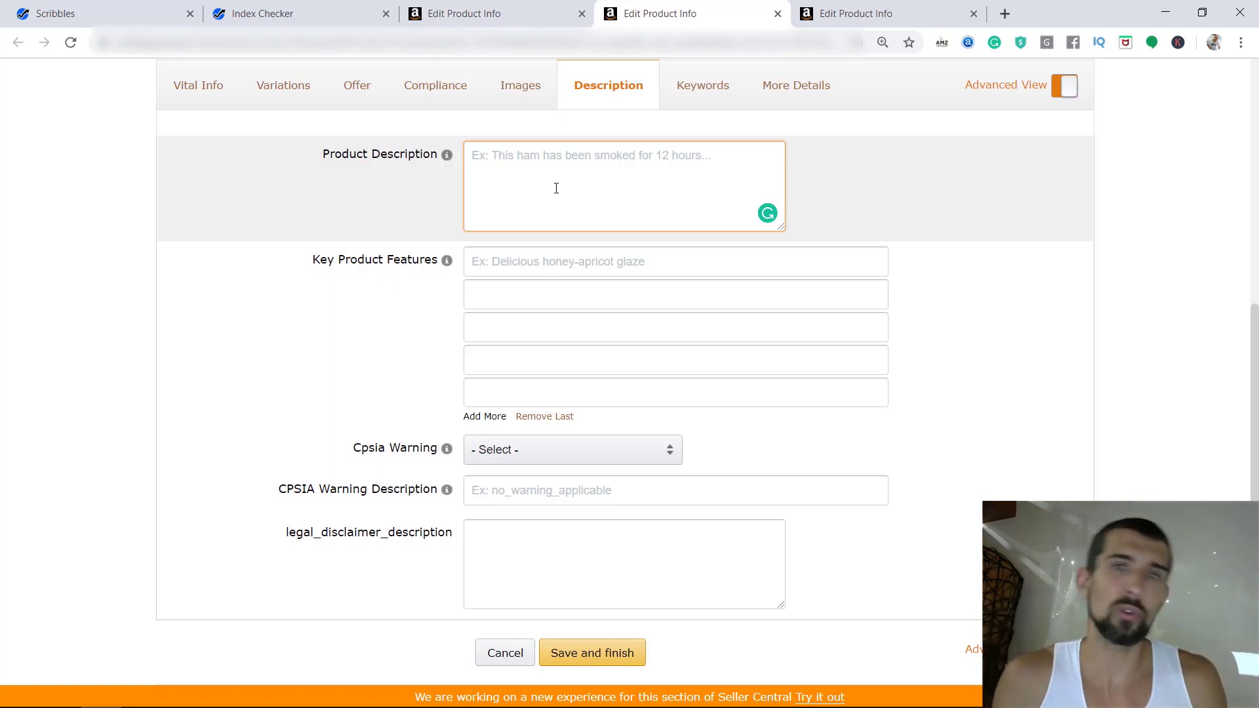
text(<b>)
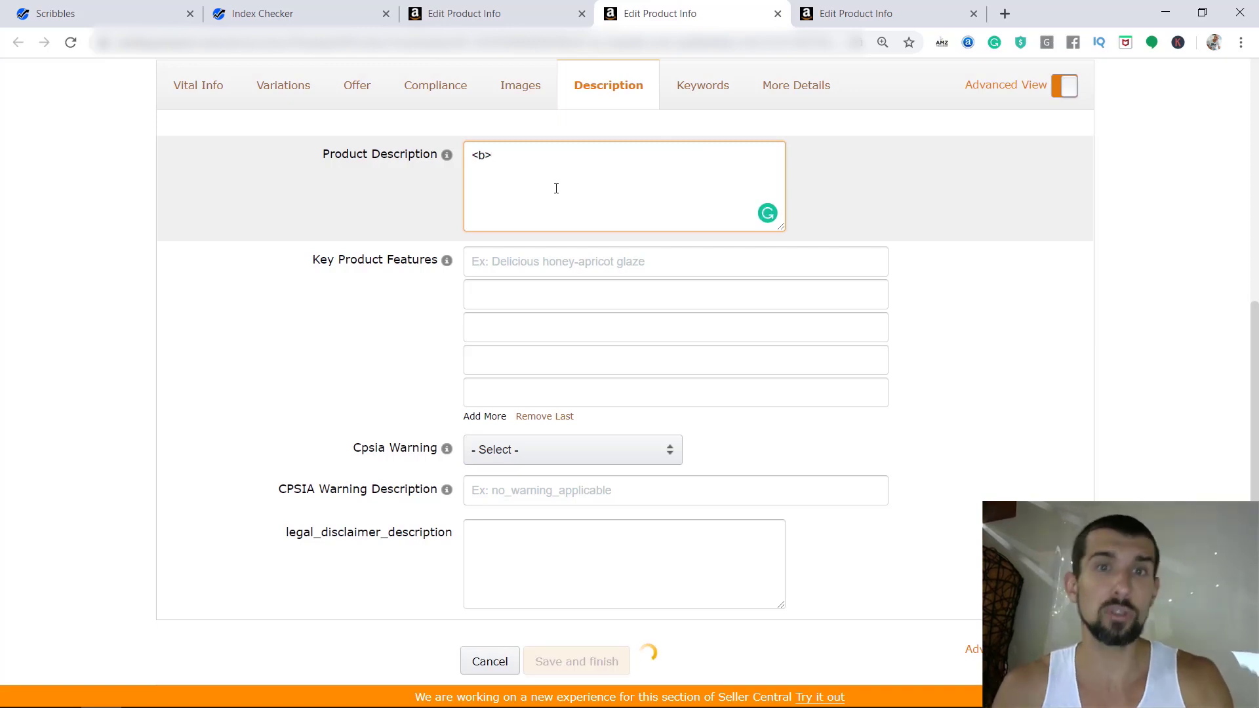
key(BackSpace)
key(BackSpace)
key(BackSpace)
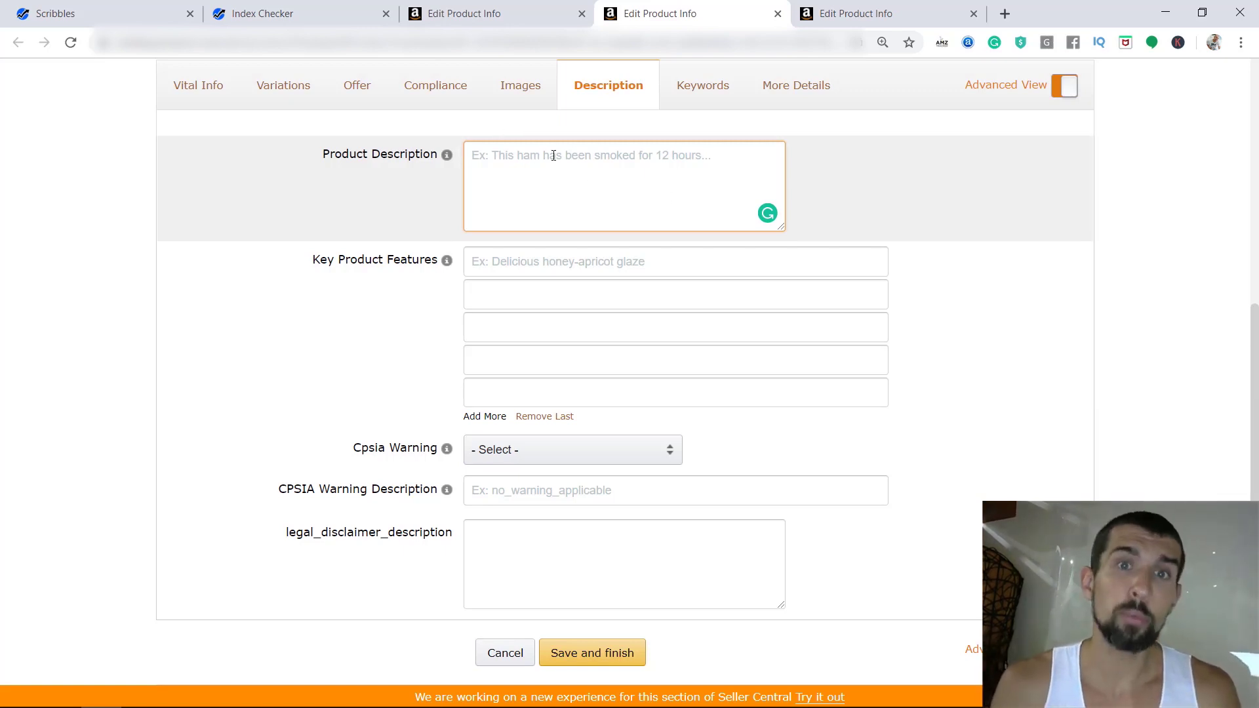
Check the bullet point length limit in Scribbles against the Key Product Features fields, and return to the Vital Info form.
mouse_move(445, 262)
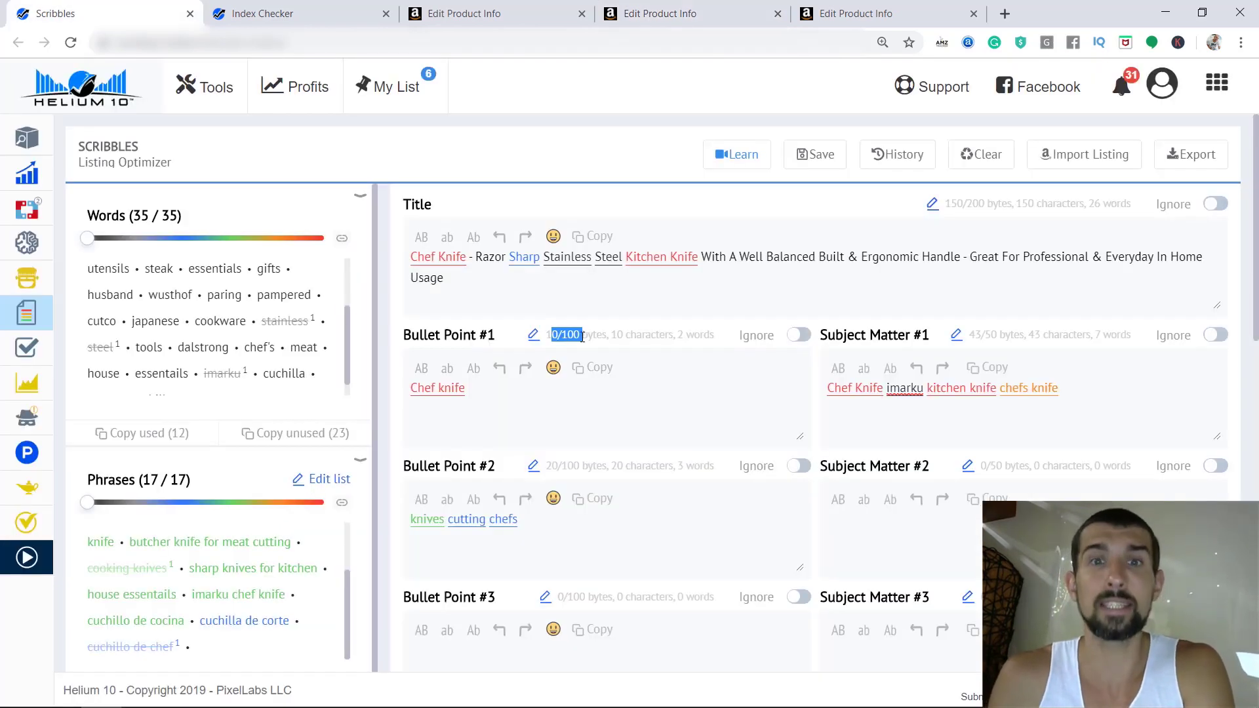
click(582, 336)
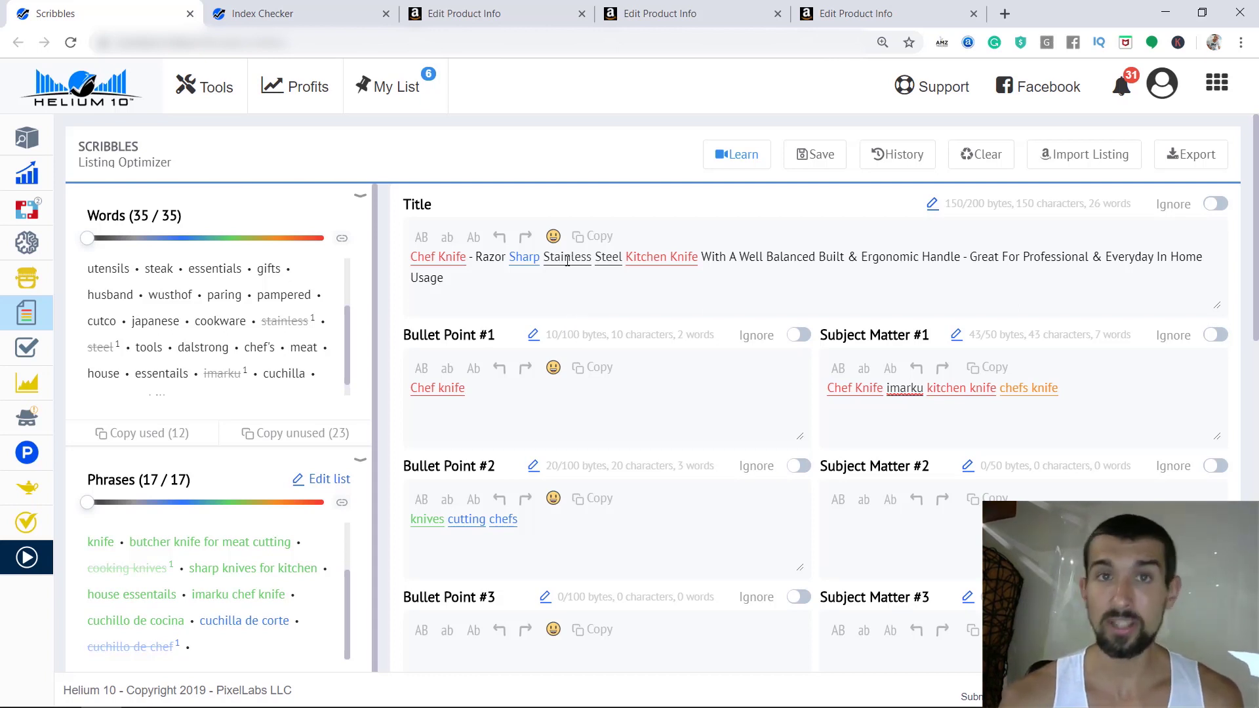
click(655, 13)
mouse_move(450, 268)
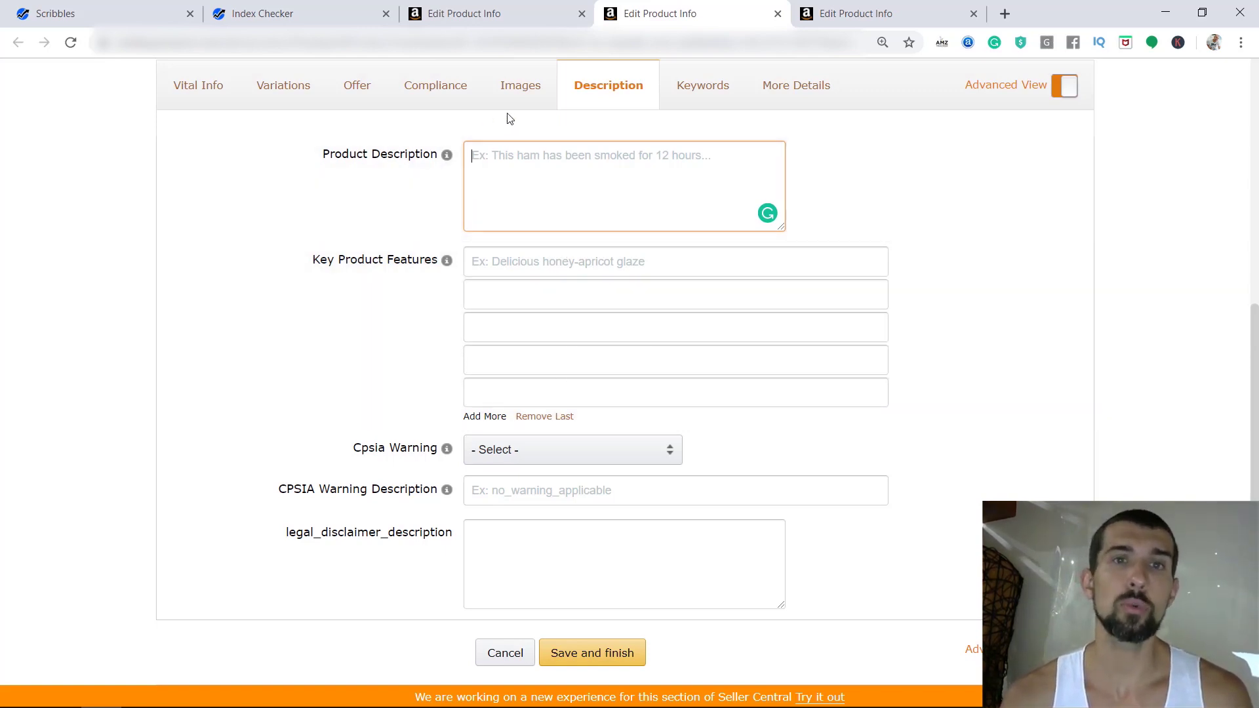
key(ctrl+Page_Up)
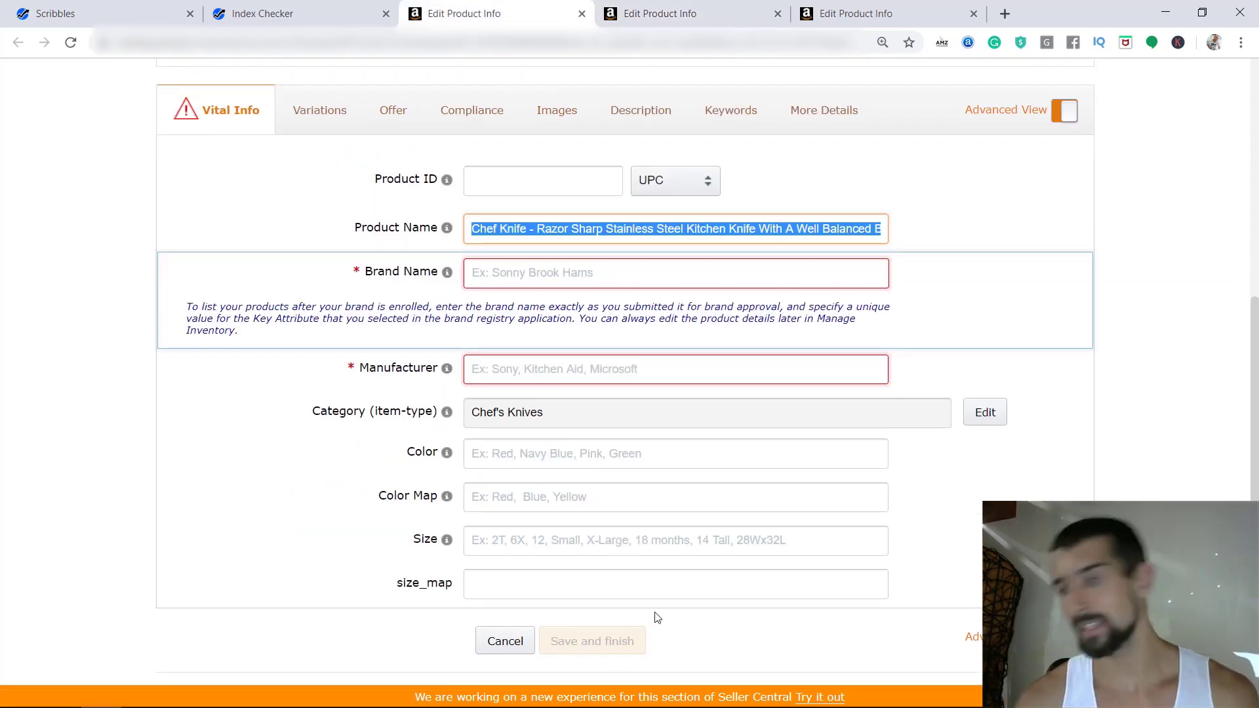
Open the Index Checker and review the ASIN and keyword entries in its parameters.
click(301, 13)
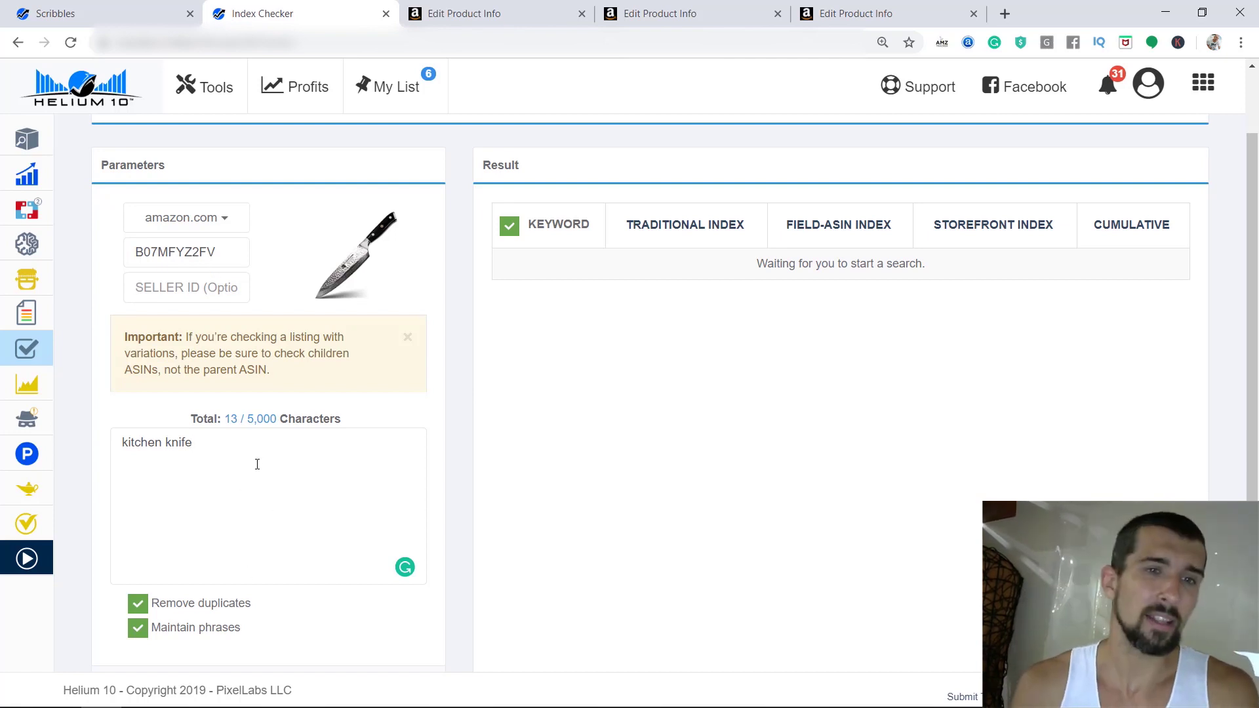
scroll(295, 498, down, 2)
scroll(322, 492, up, 3)
click(266, 520)
key(ctrl+a)
click(262, 524)
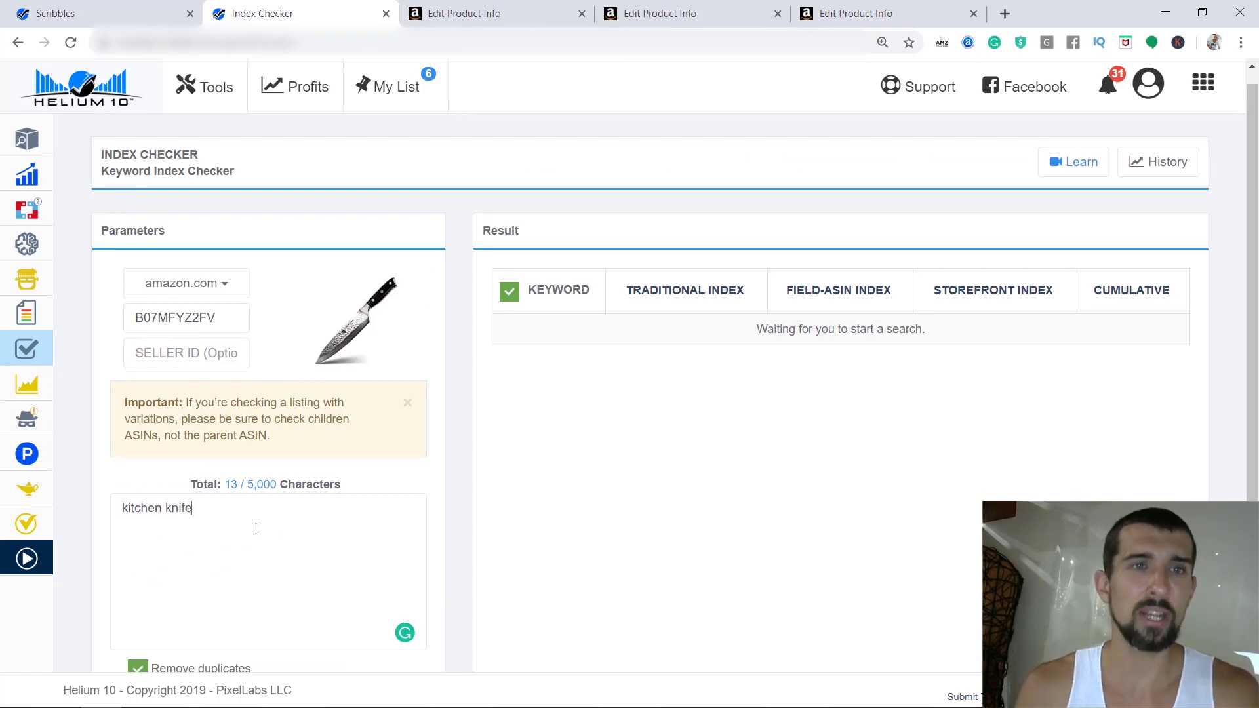
Return to Scribbles and look through its Words and Phrases lists as sources of keywords.
click(91, 6)
scroll(247, 394, down, 3)
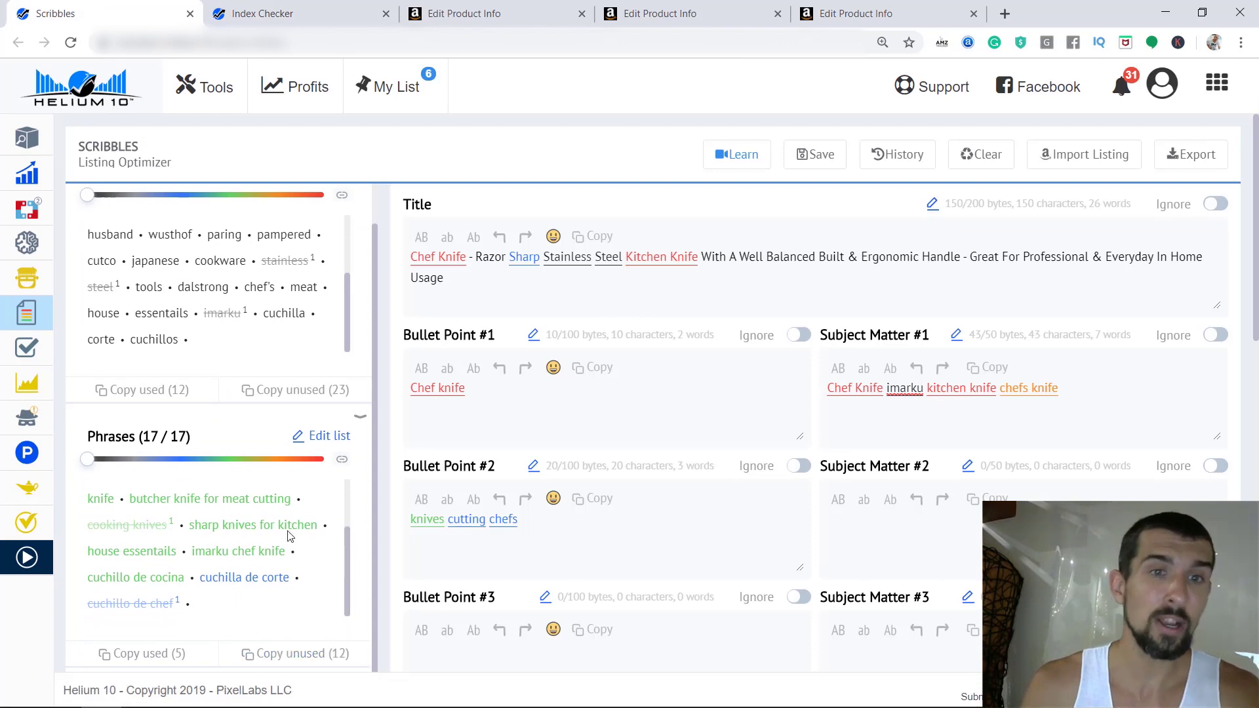
scroll(309, 438, up, 1)
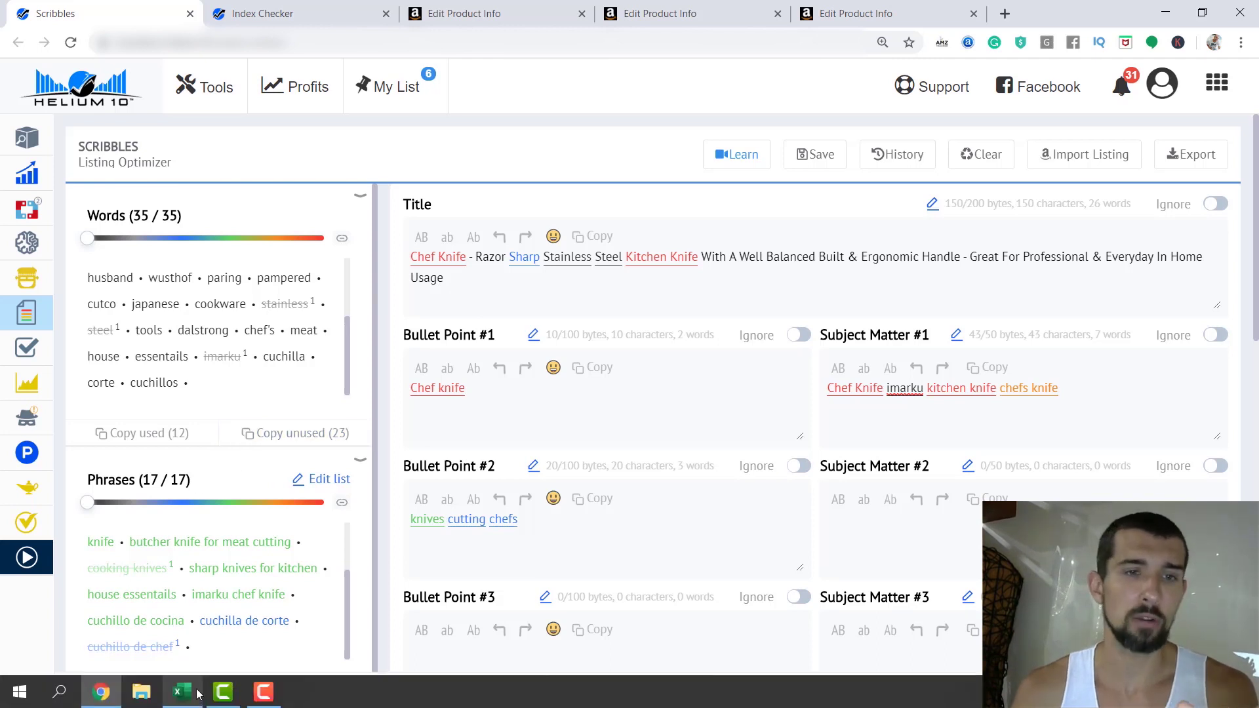
Switch to the Excel keyword workbook, look over the Magnet Keywords Knife and Cerebro Phrases sheets, and return to Scribbles.
click(197, 699)
click(183, 682)
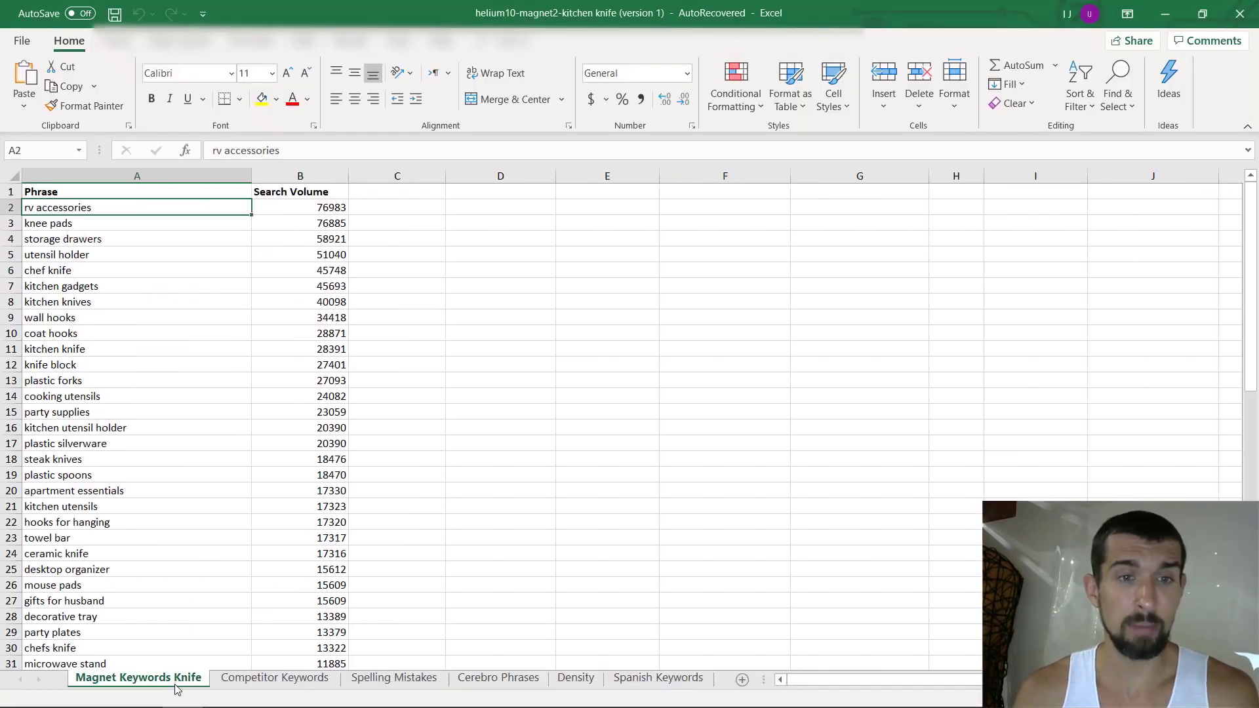
click(499, 682)
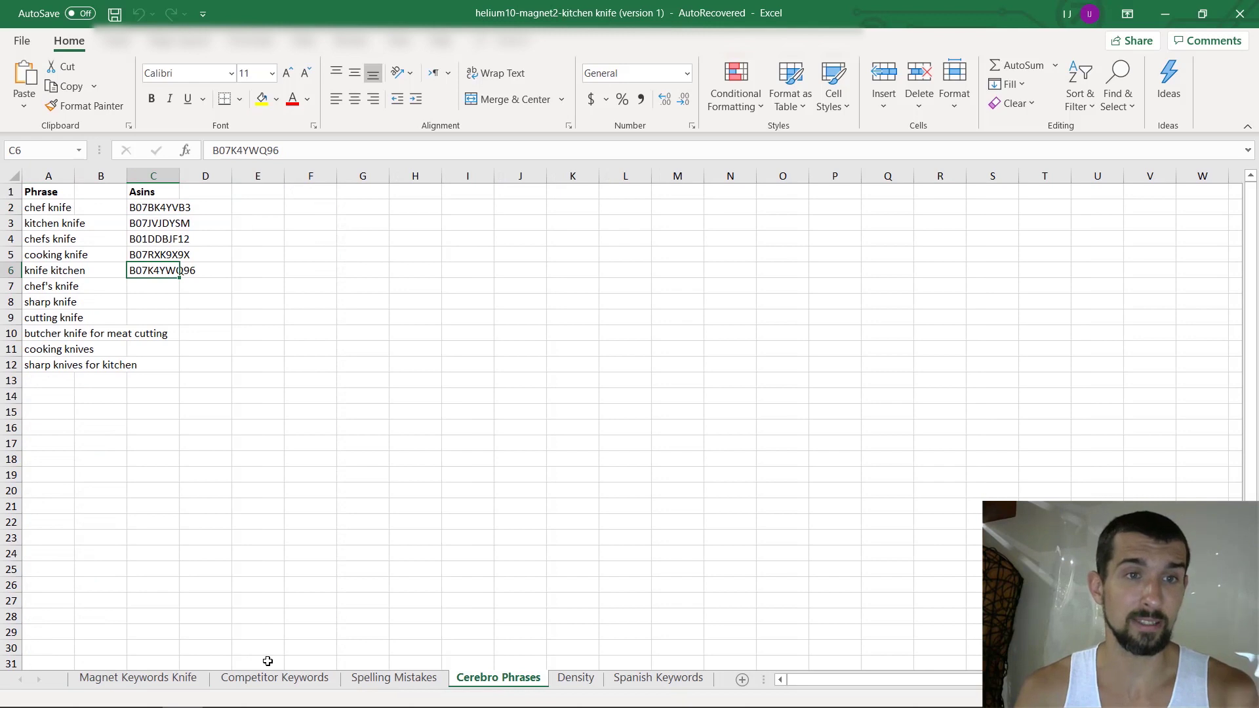
click(168, 681)
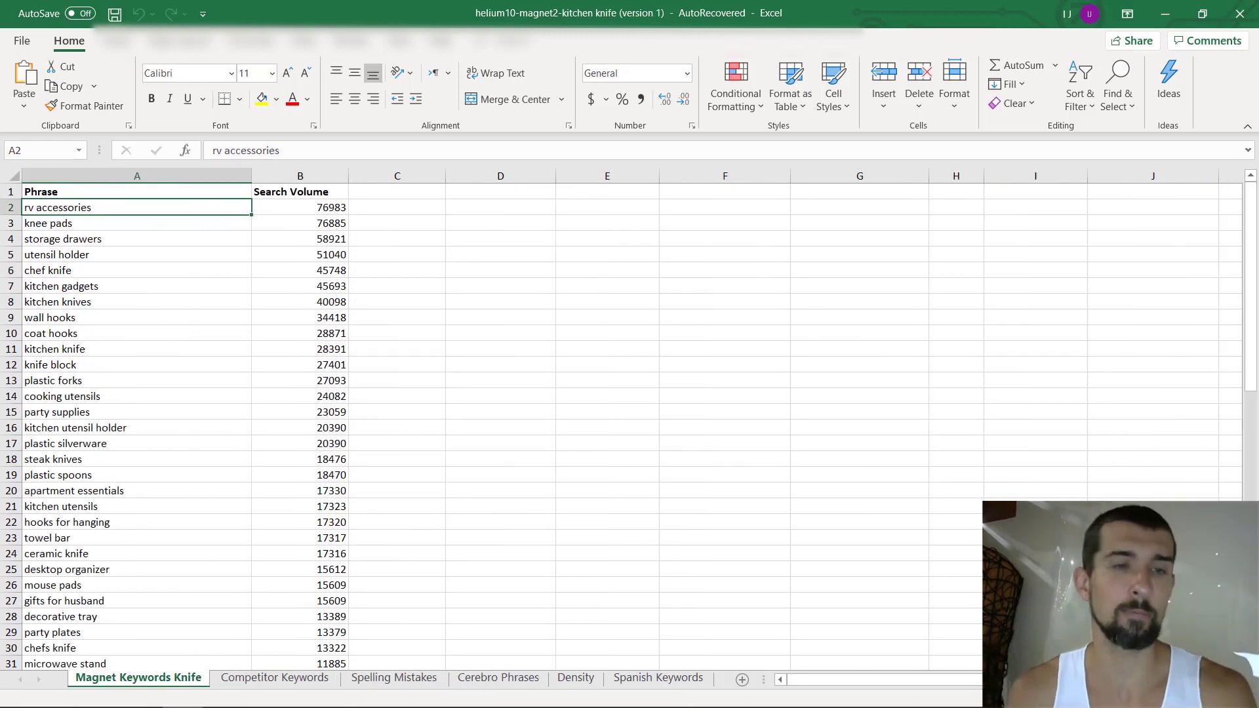
click(105, 689)
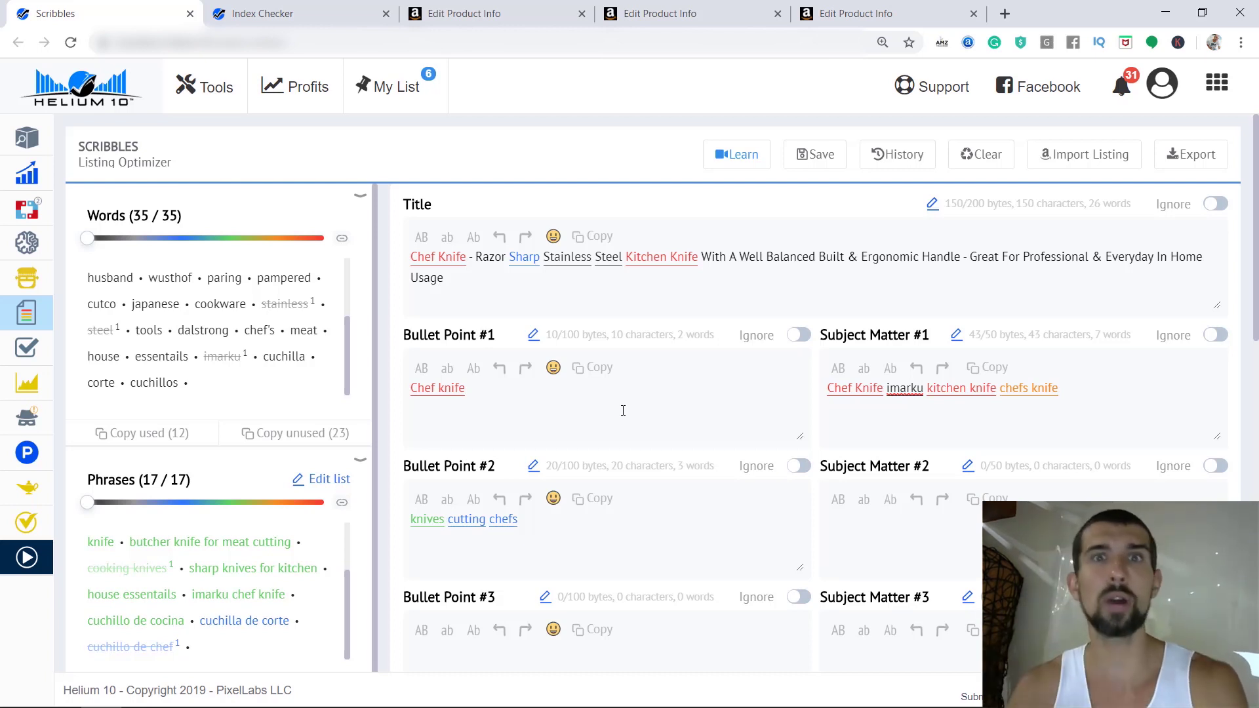
Add knife kitchen, bread knife and blabla on separate lines below kitchen knife in the Index Checker's keyword list.
key(ctrl+Tab)
mouse_move(258, 399)
mouse_down()
mouse_move(100, 366)
mouse_move(104, 356)
mouse_up()
click(300, 362)
click(267, 367)
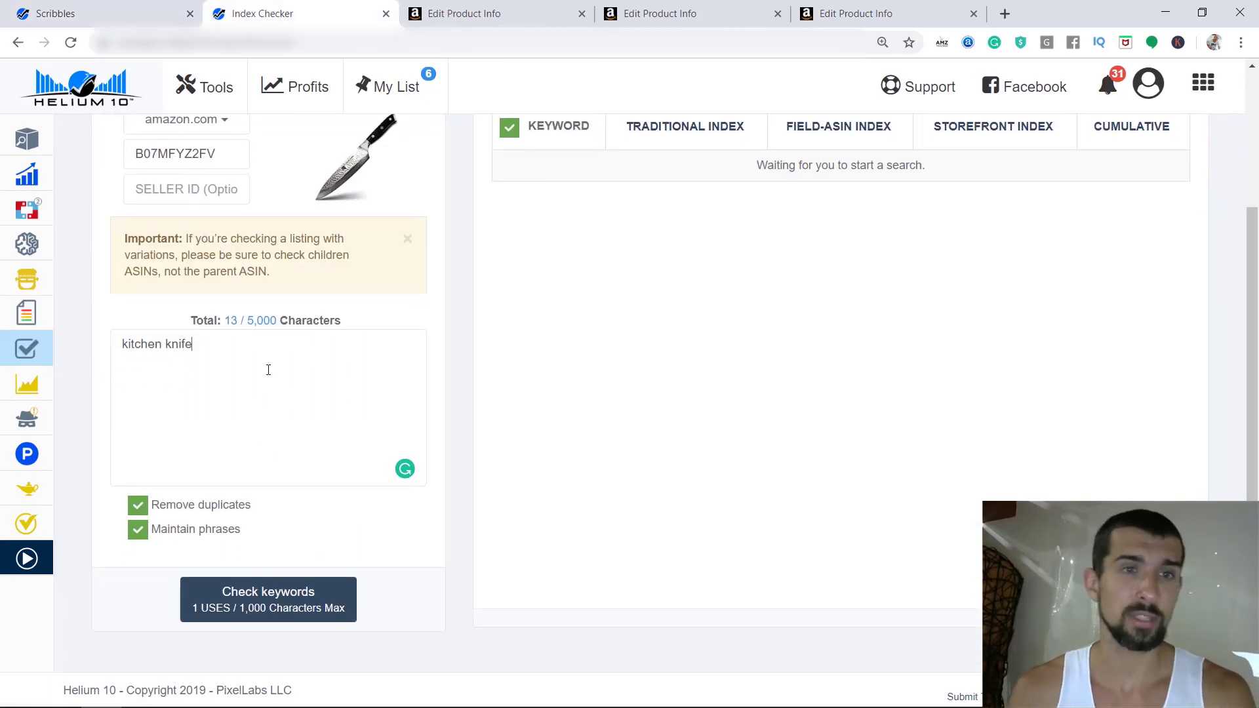
key(alt+Tab)
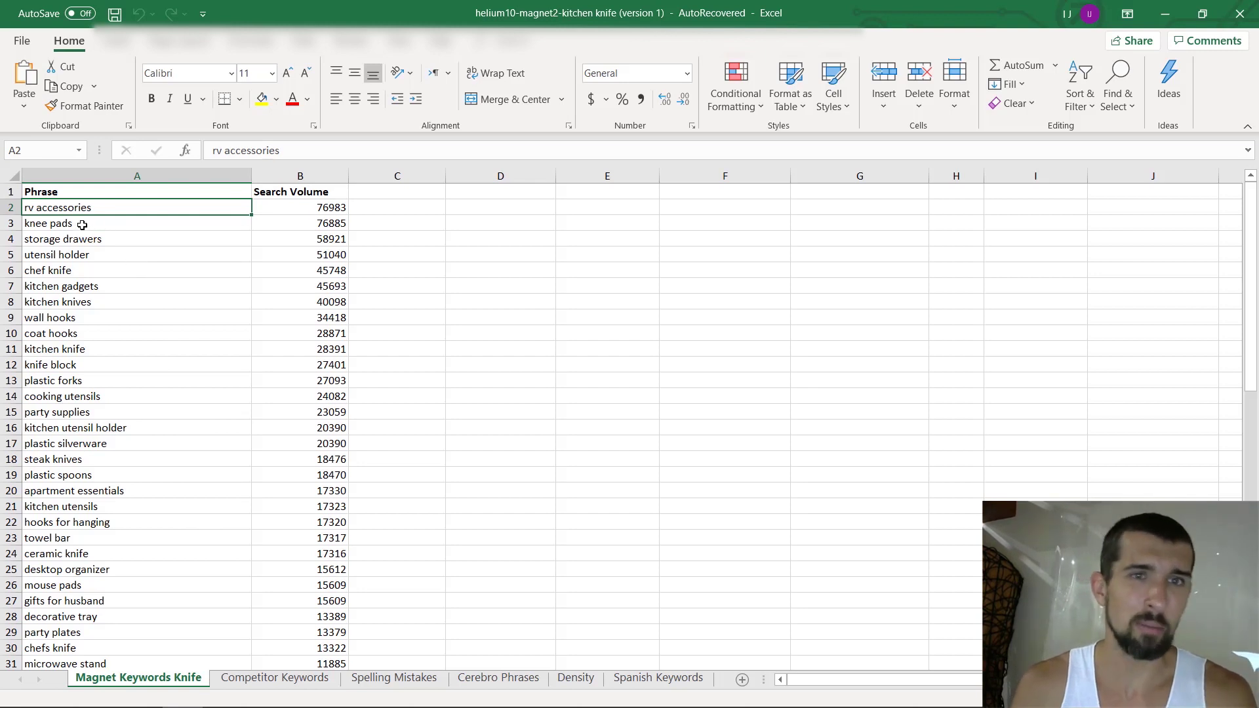
click(122, 693)
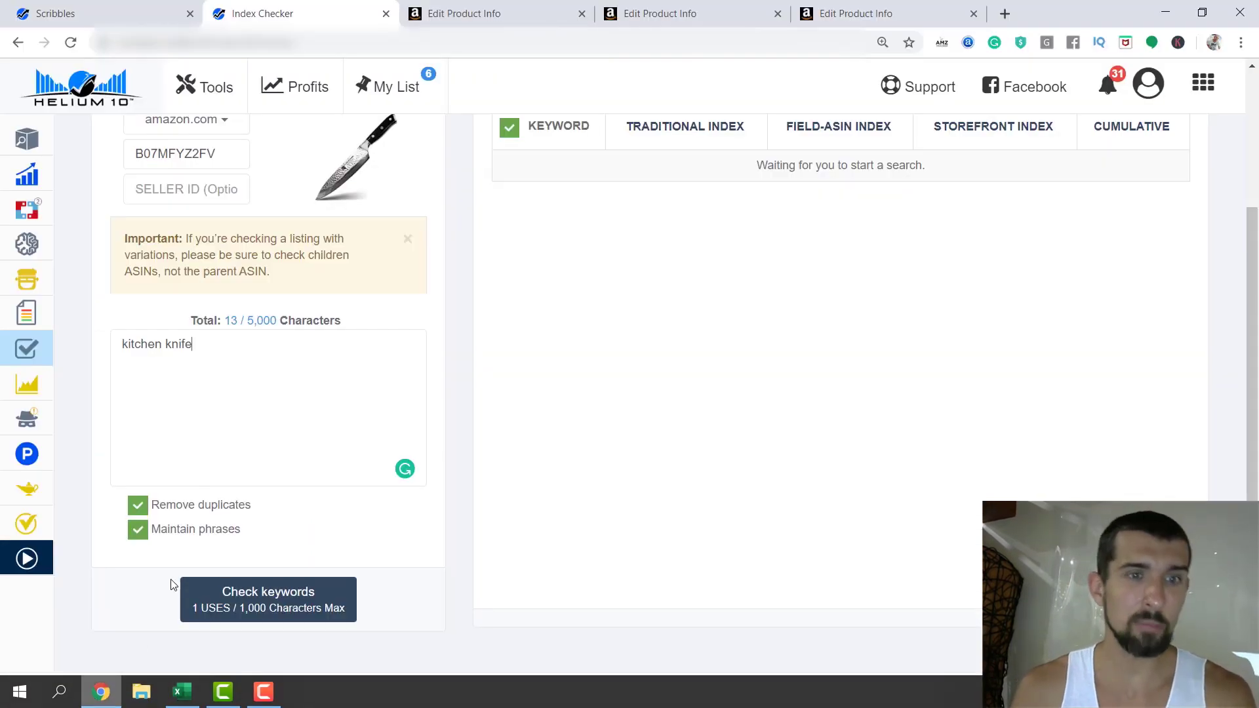
key(Return)
text(knife kitchen)
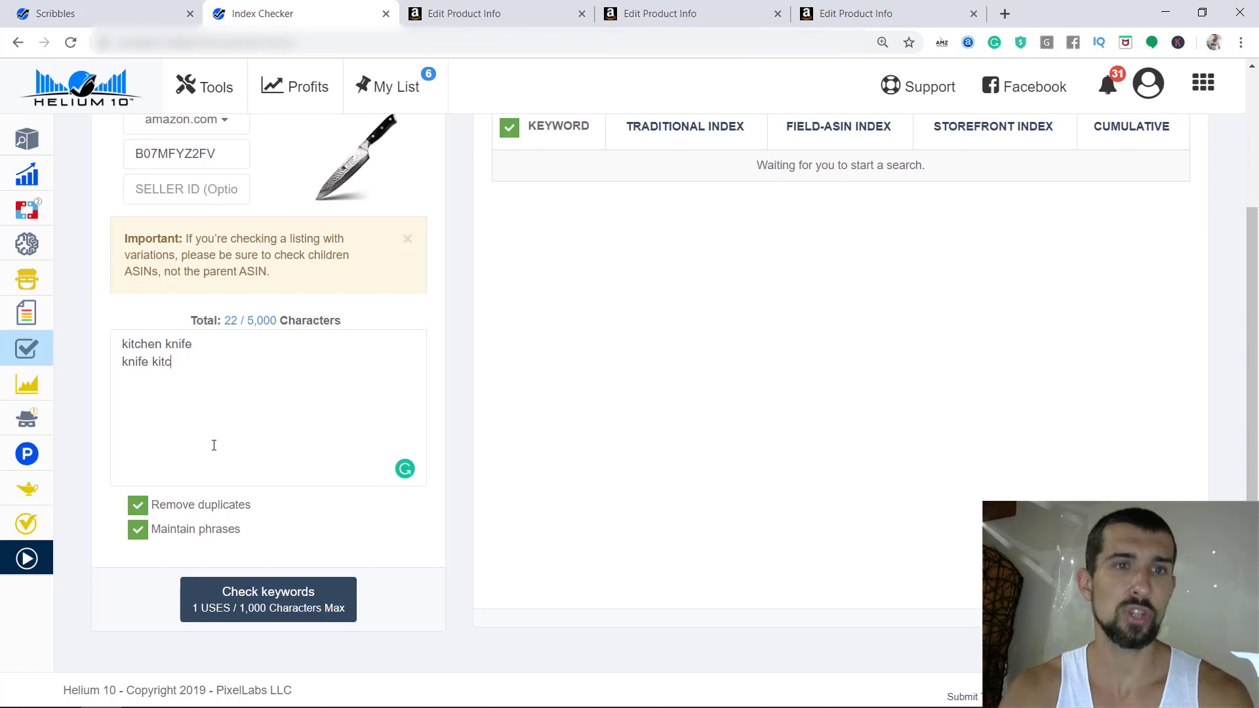
key(Return)
text(bread knife)
key(Return)
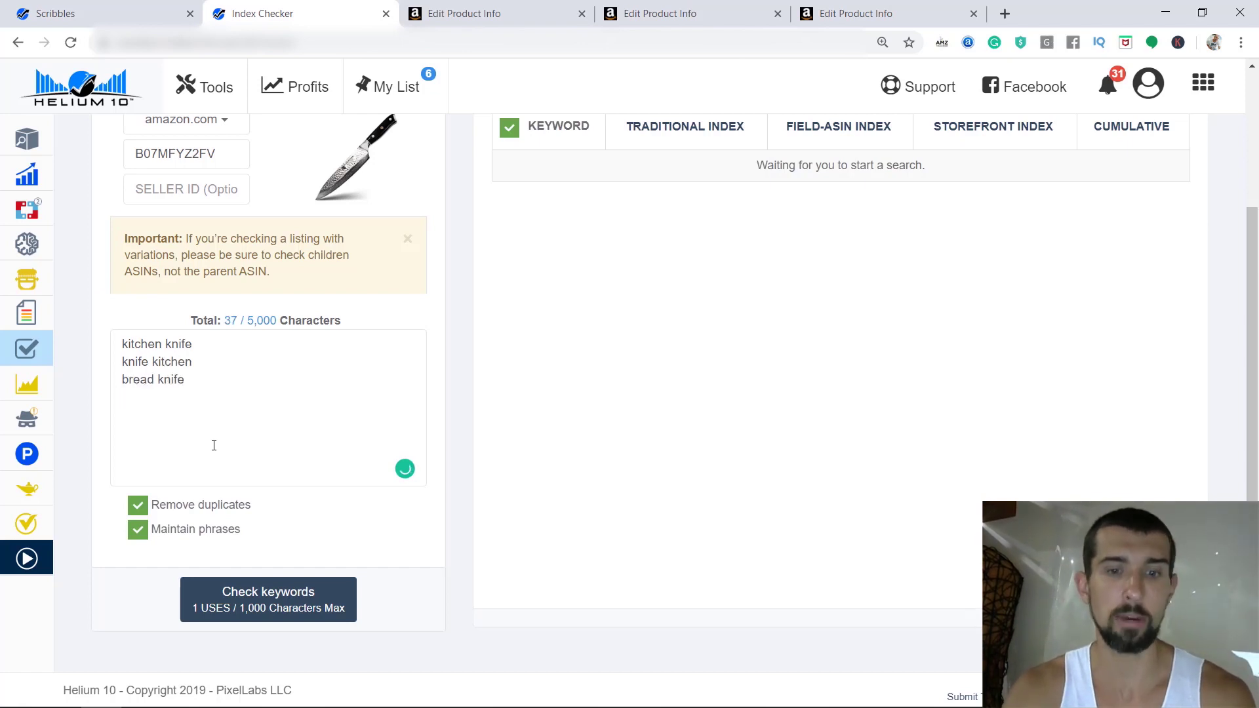
text(blabla)
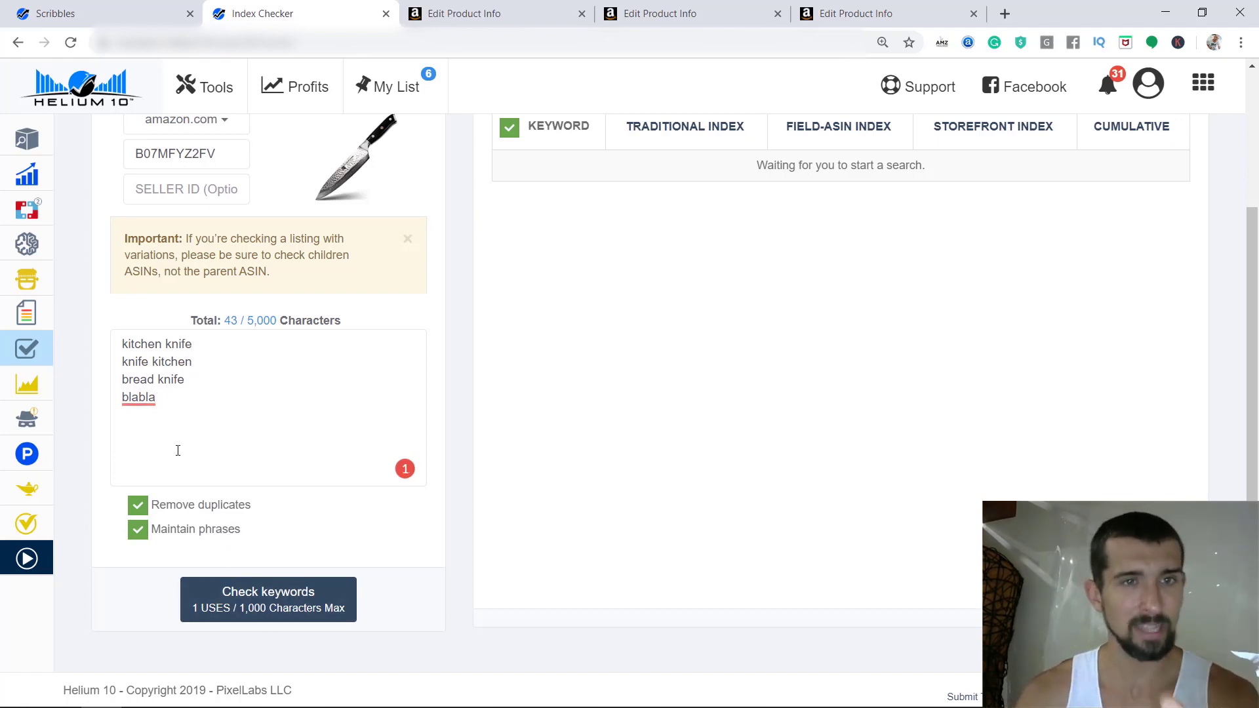
Run the keyword check for the ASIN and examine the index results for each keyword.
click(288, 620)
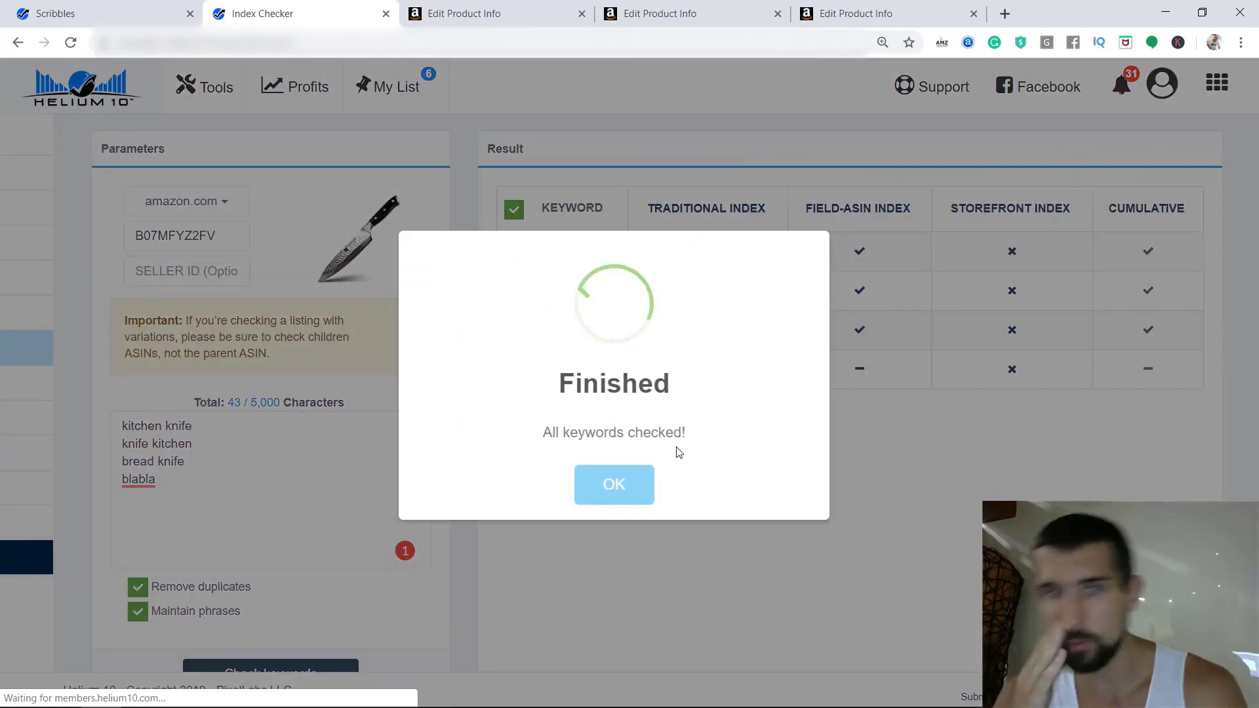
click(614, 485)
scroll(722, 524, up, 2)
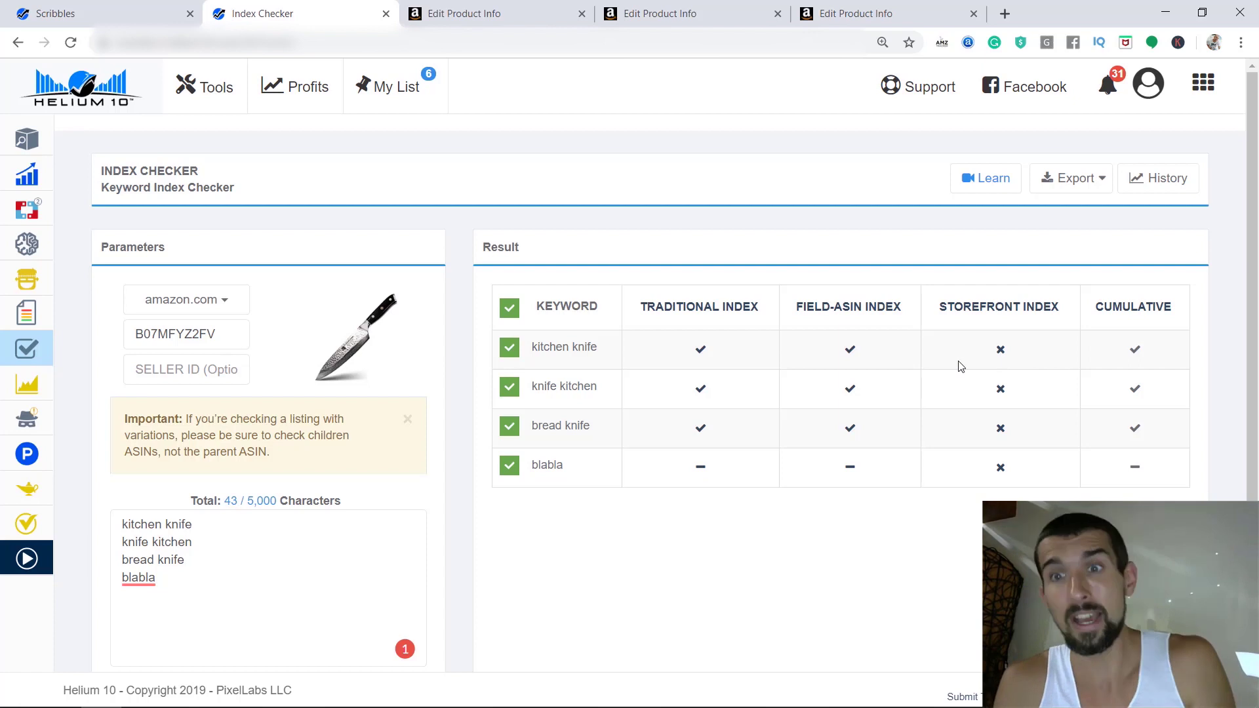
mouse_move(998, 352)
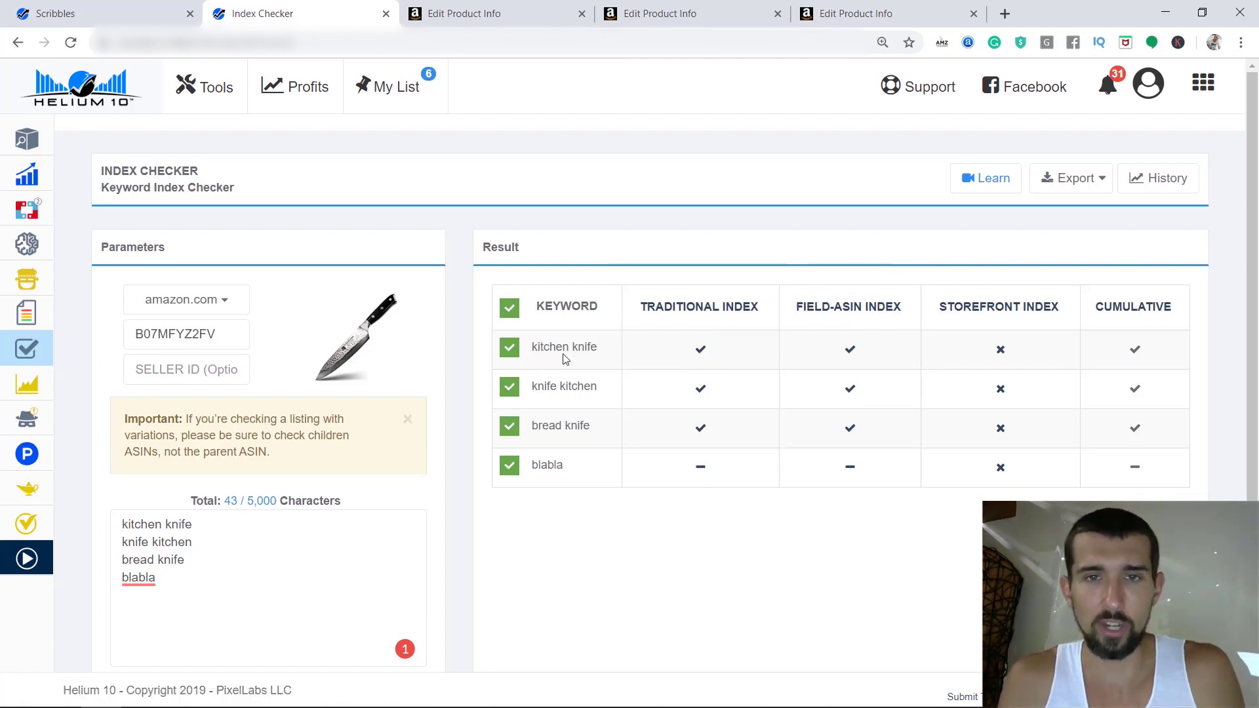
Open the Amazon search behind kitchen knife's traditional index result, examine the query and listings, and return to the Index Checker.
click(701, 349)
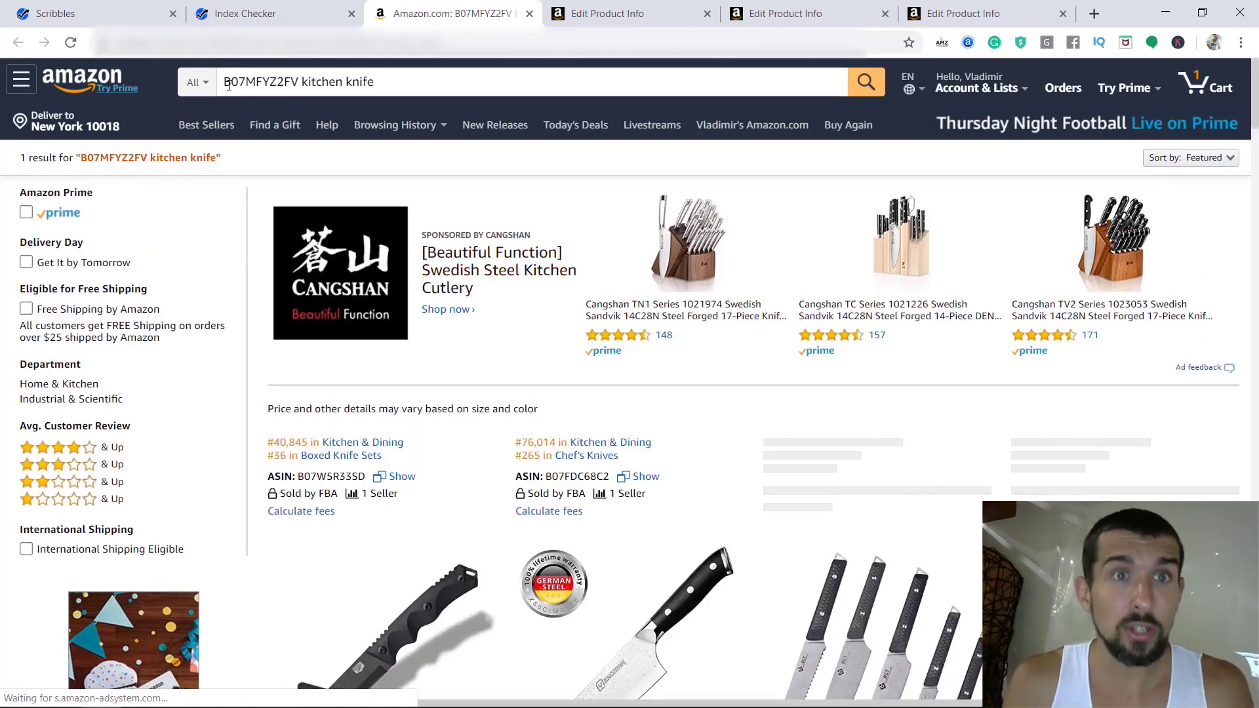
click(261, 84)
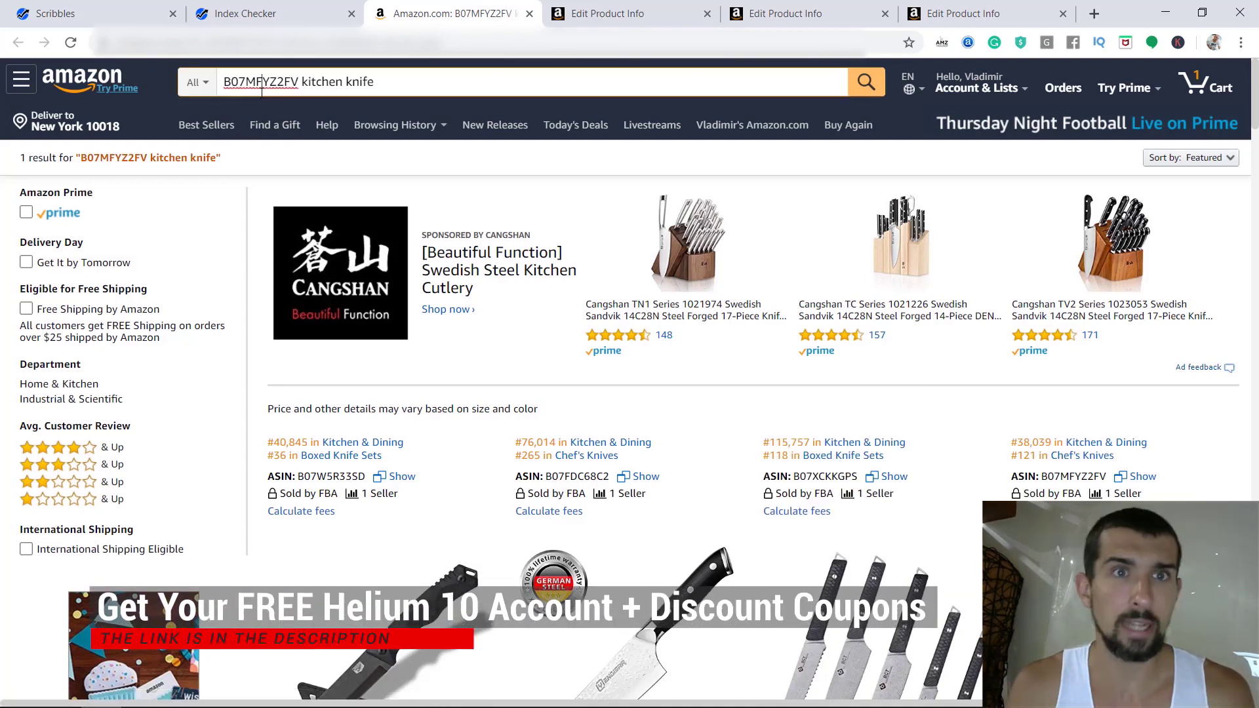
double_click(261, 84)
click(278, 85)
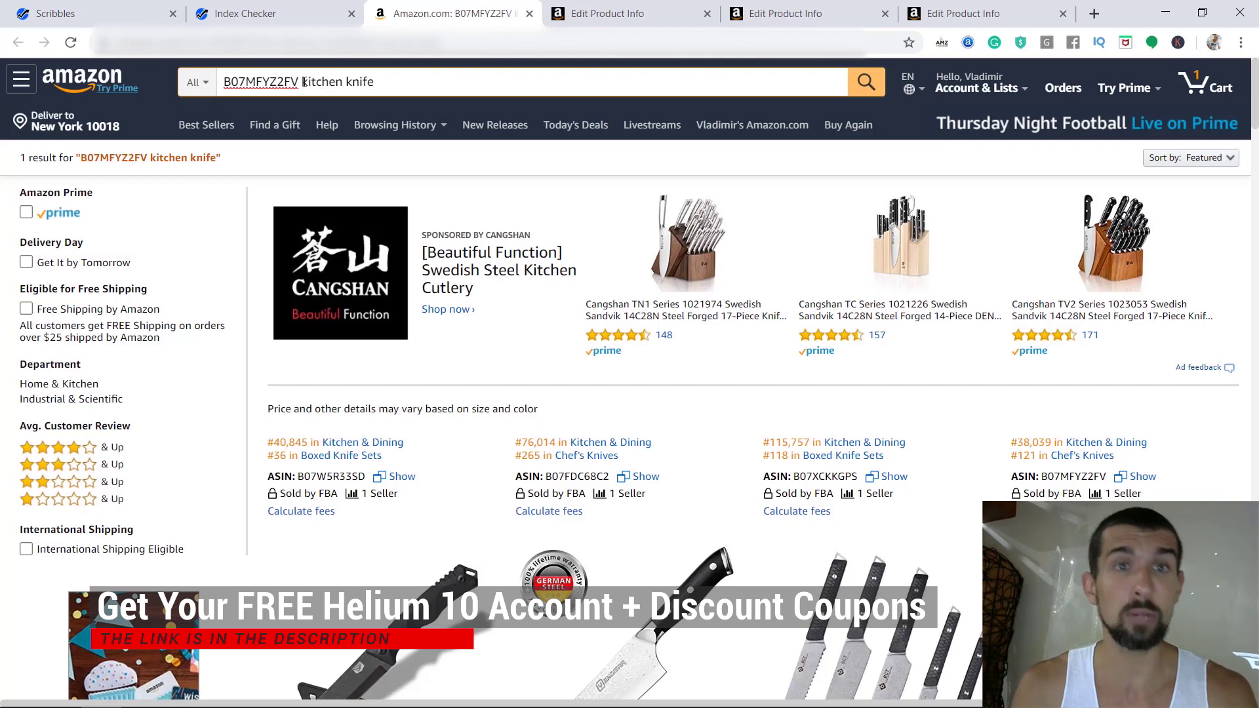
drag(303, 82, 396, 81)
click(396, 82)
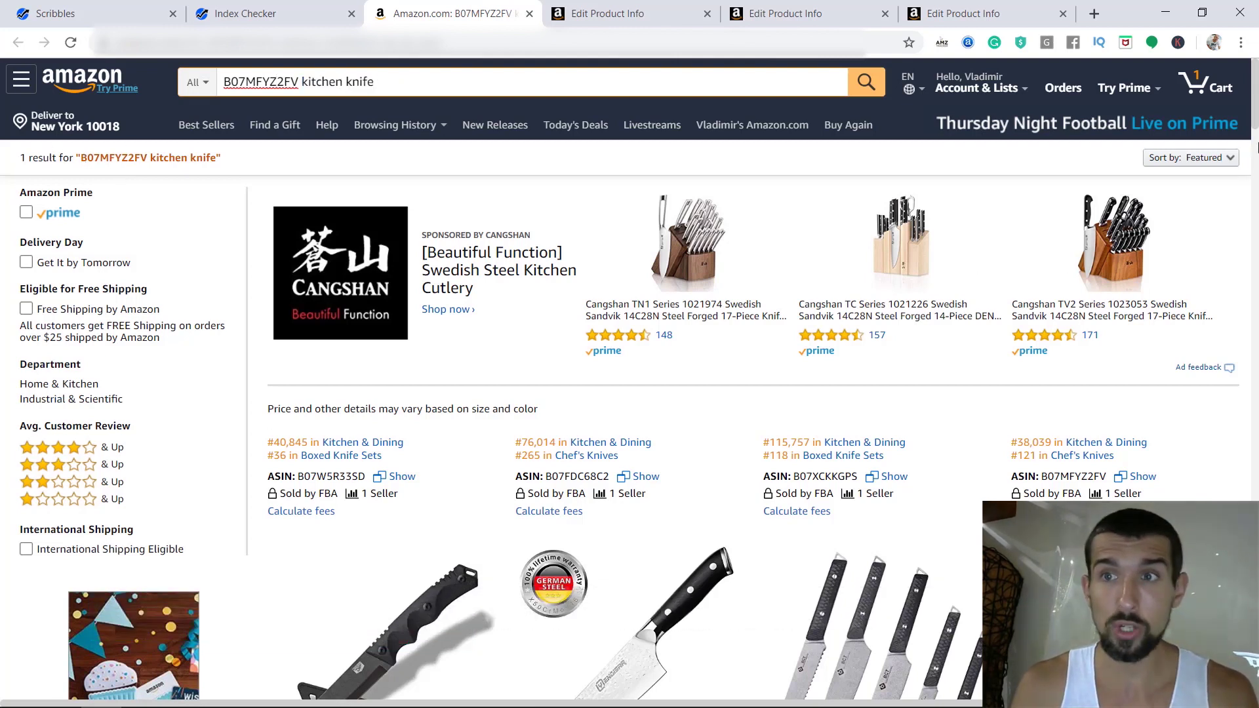
drag(1255, 115, 1255, 147)
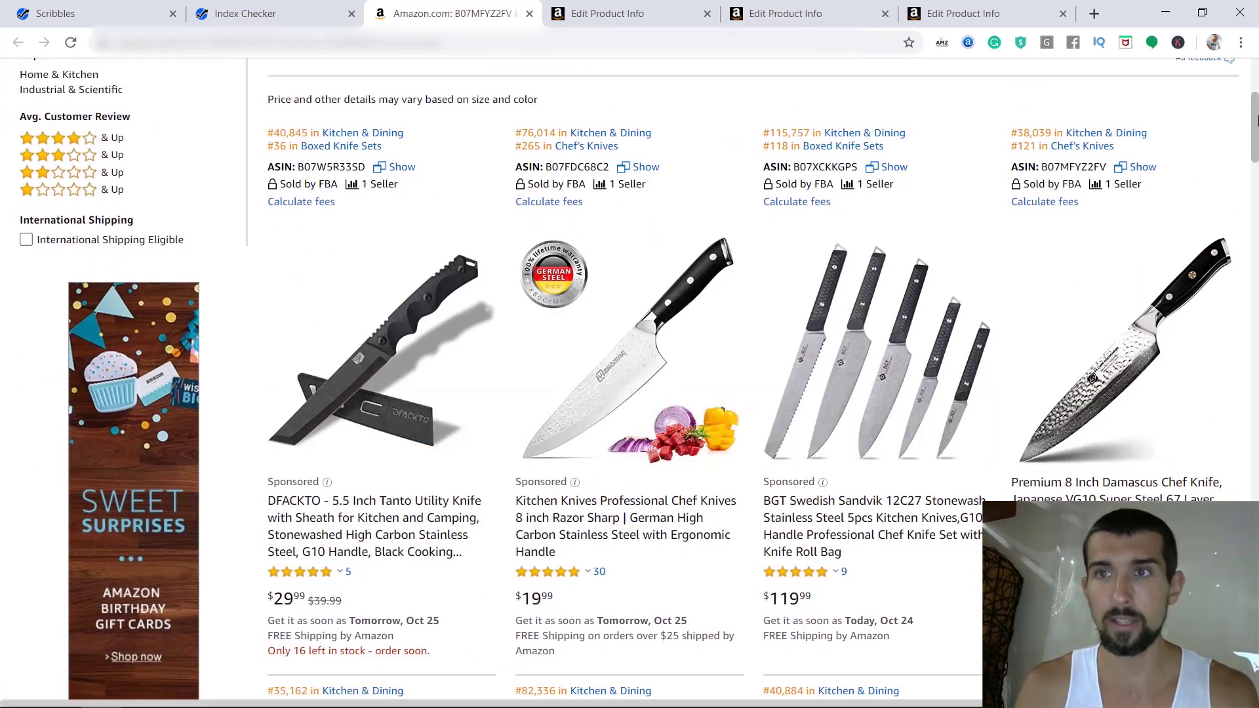
scroll(846, 479, down, 8)
scroll(866, 472, up, 10)
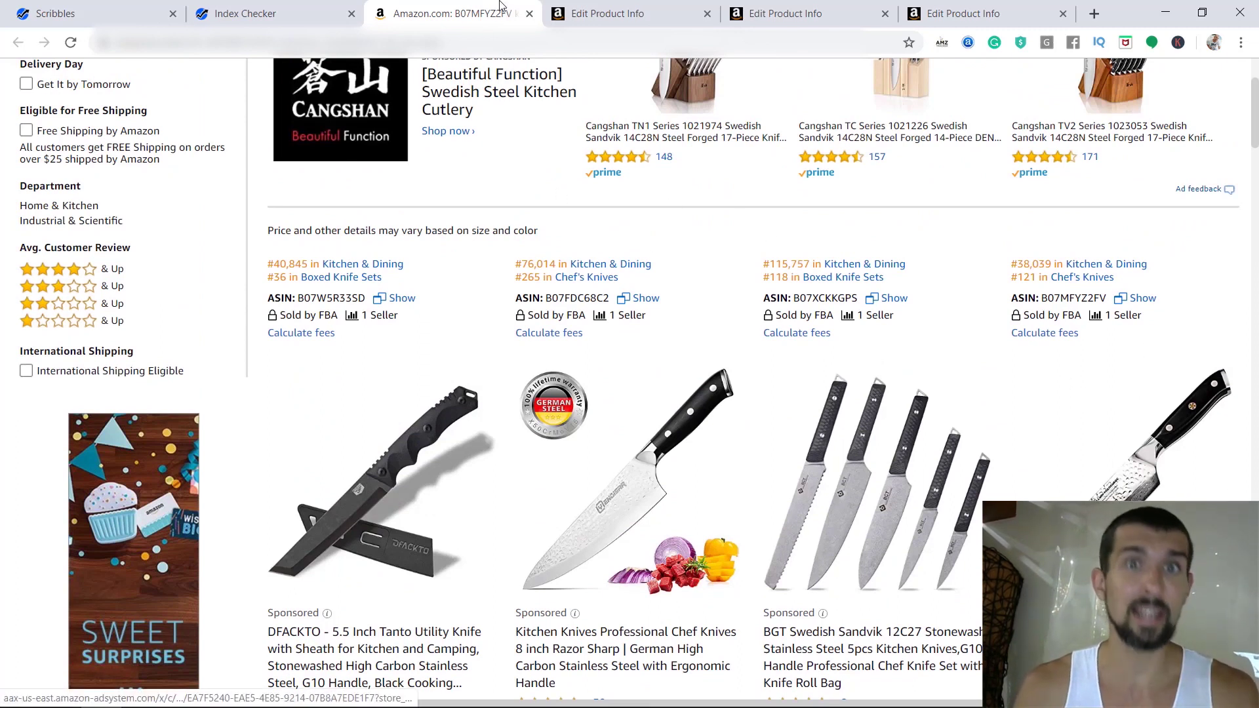
key(ctrl+w)
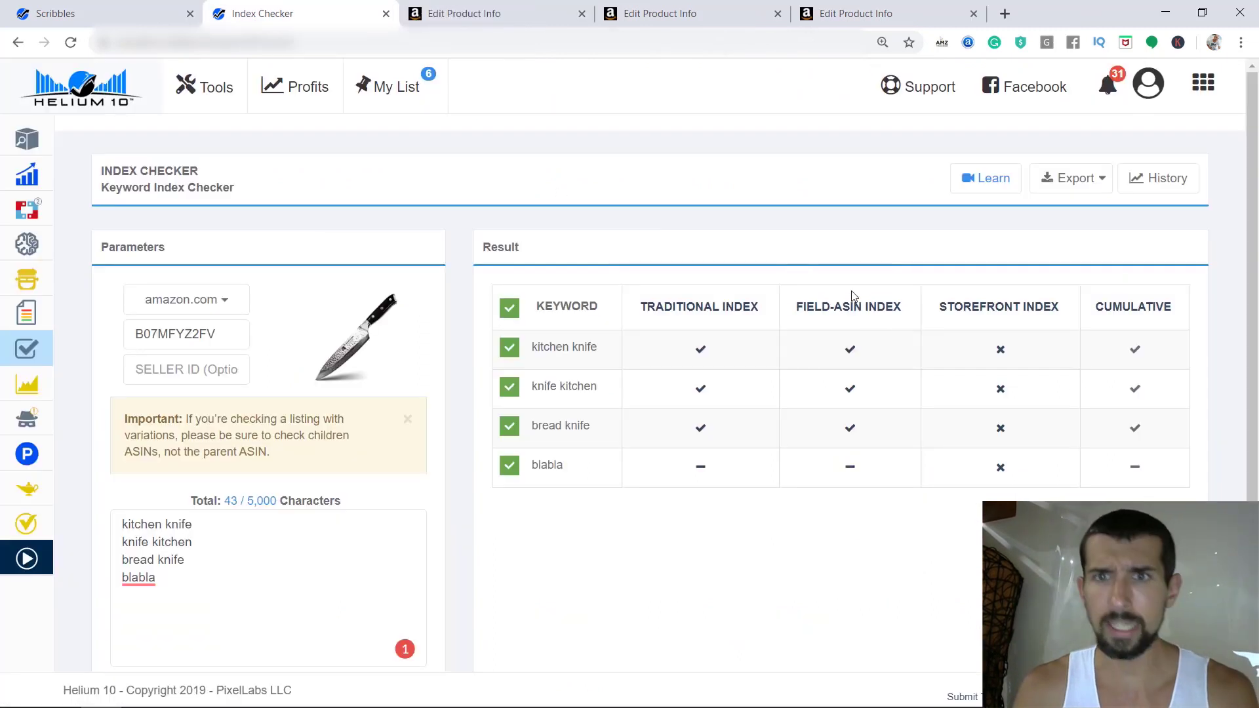
View the Amazon search behind kitchen knife's field-ASIN index result and return to the Index Checker.
click(849, 350)
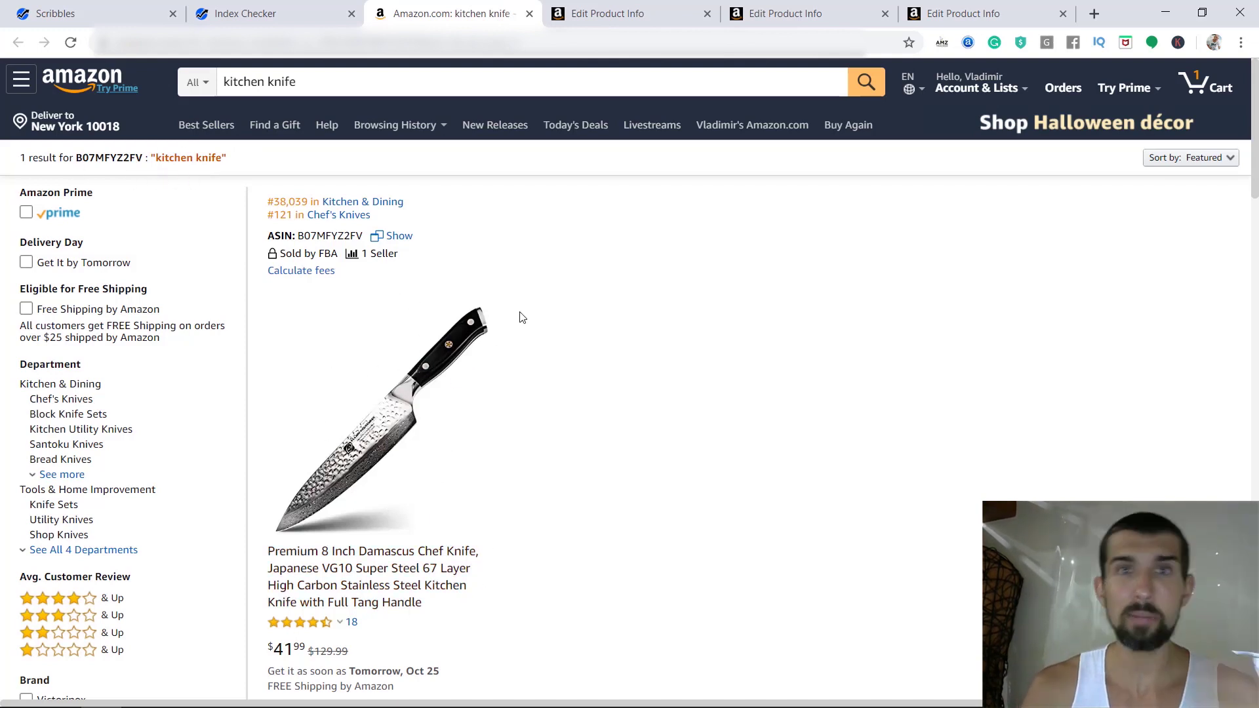
click(529, 14)
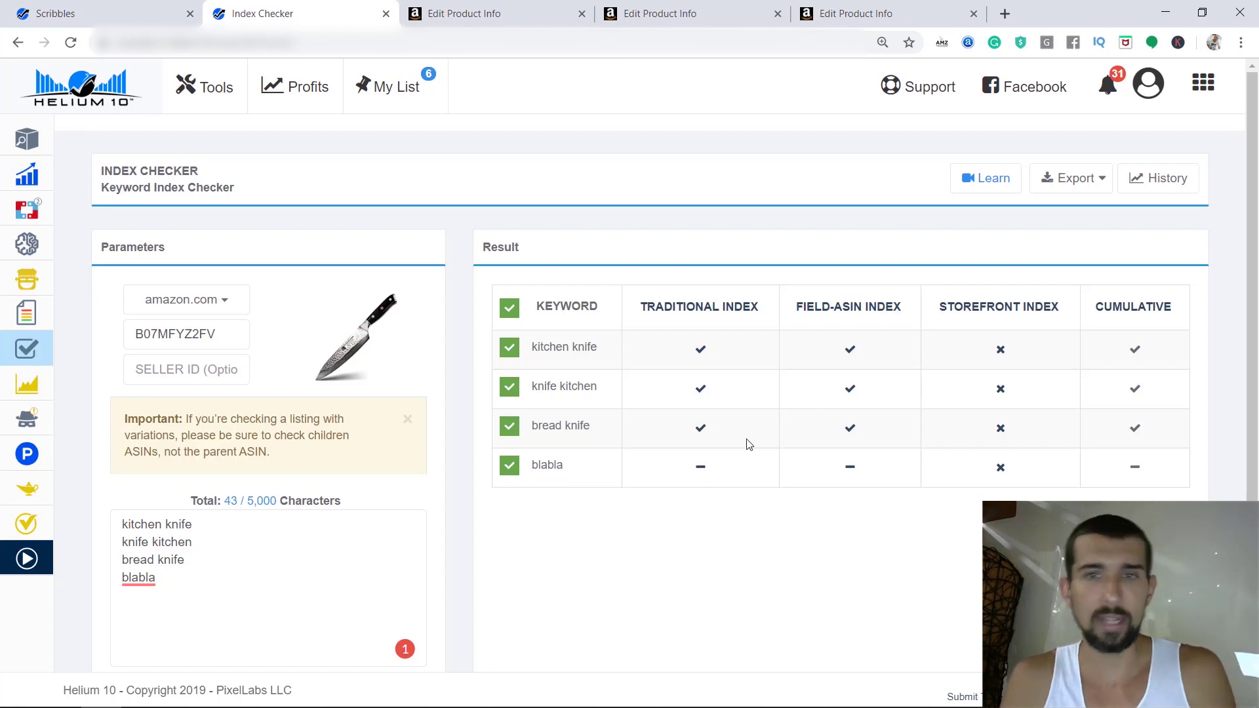
Try adding the sentence "take advantage of the awesomeness of the strudy kitchen knife" to the keyword list, and remove it.
drag(857, 436, 118, 601)
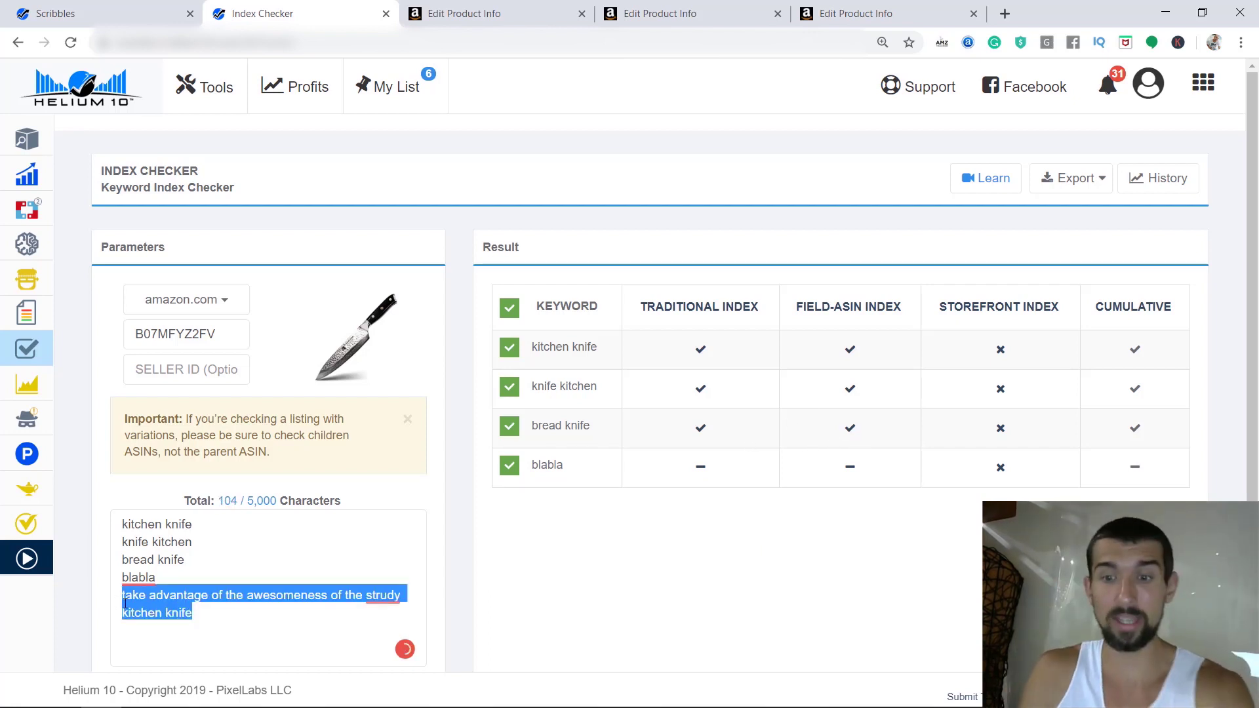
key(BackSpace)
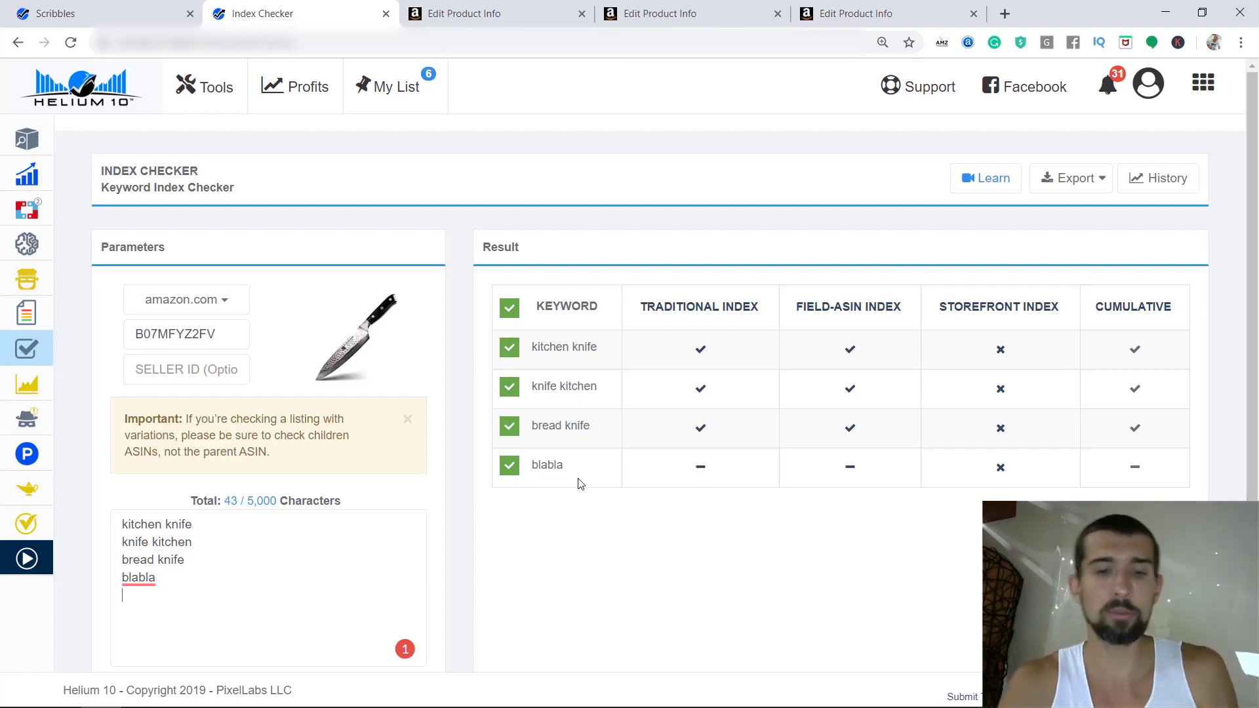
Add heavy duty as a new line below blabla in the keyword list.
text(heavy dit)
key(BackSpace)
key(BackSpace)
text(uty)
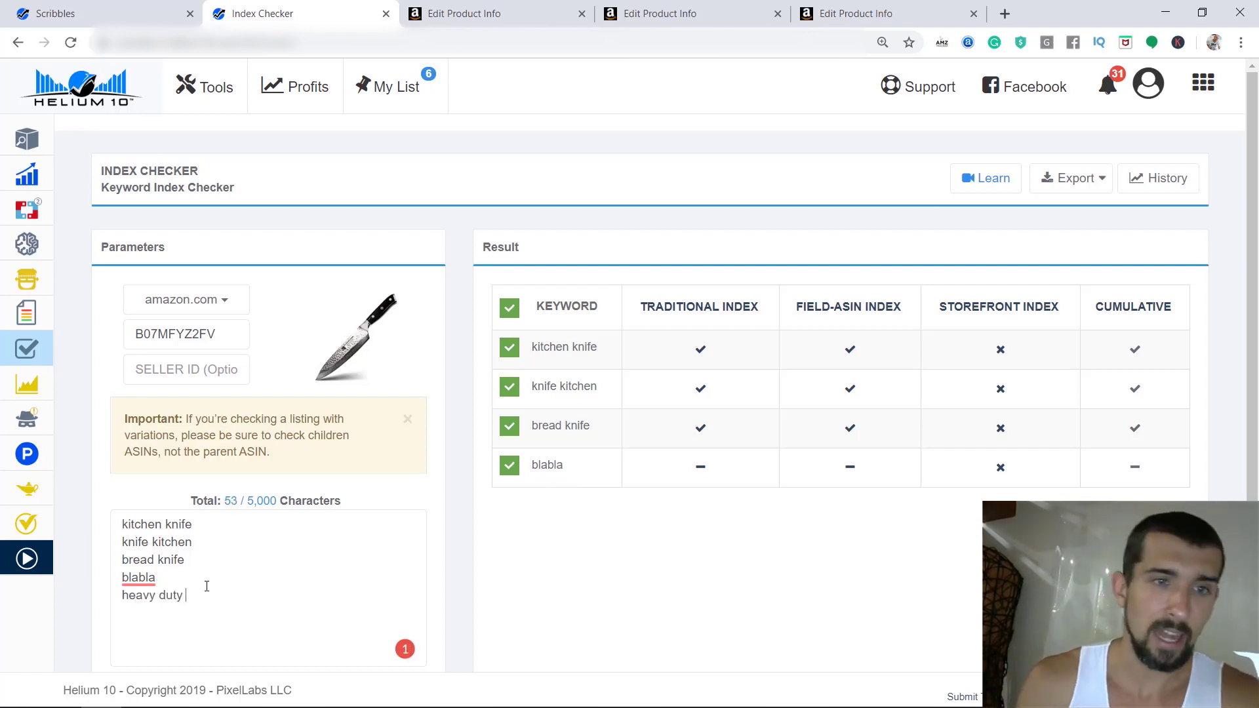
triple_click(157, 598)
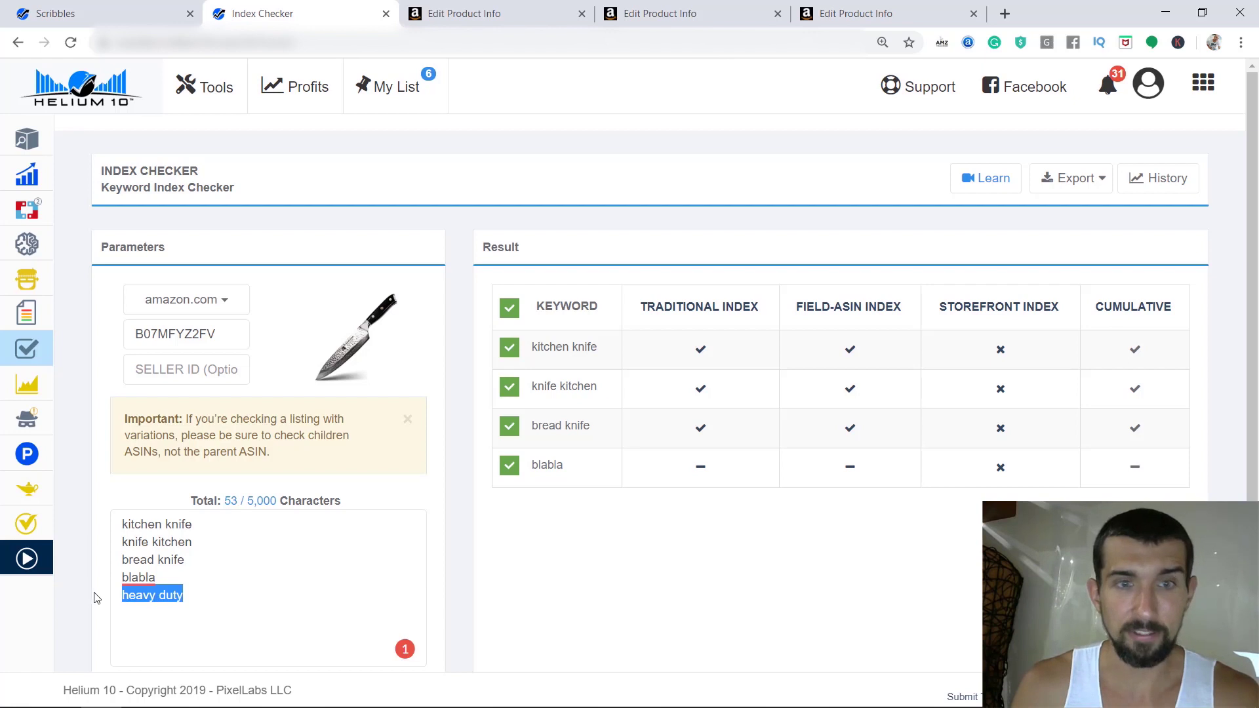
Add heavy and duty as two separate keywords below heavy duty.
click(316, 585)
key(Return)
text(heavy)
key(Return)
text(duty)
drag(148, 631, 127, 594)
click(158, 631)
click(123, 613)
click(217, 606)
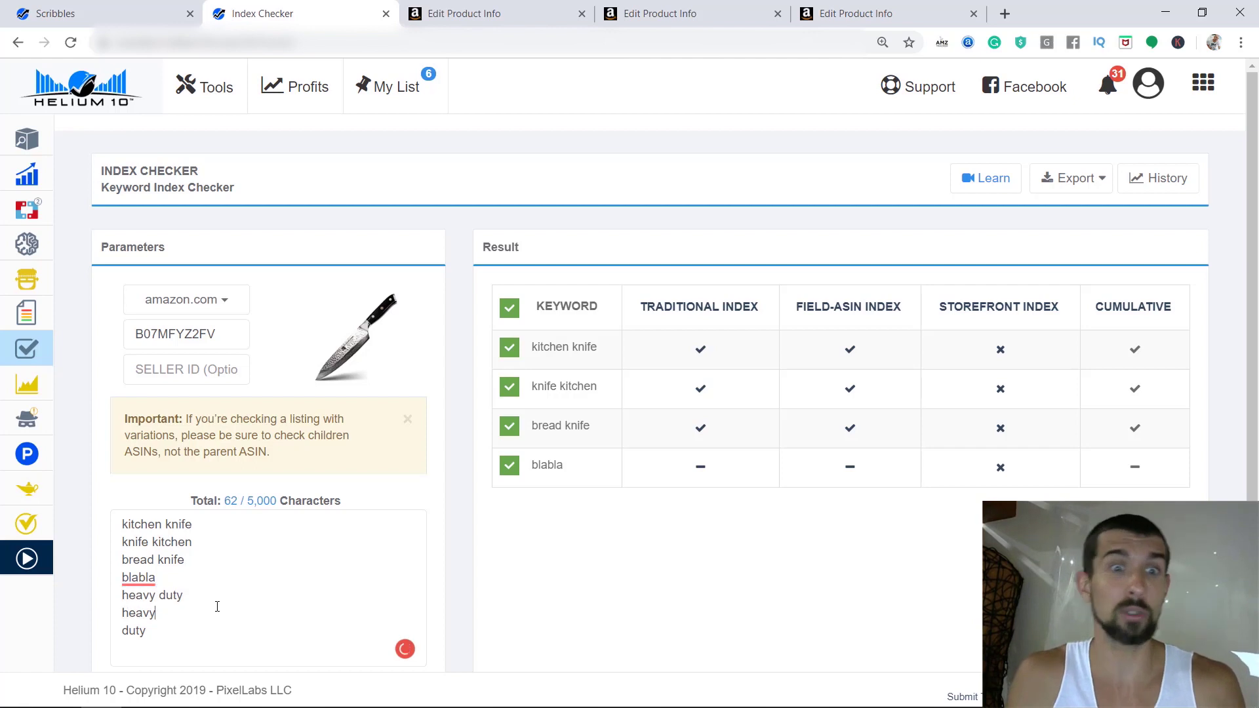
Extend the heavy duty keyword to heavy duty knife.
text(knife)
drag(259, 600, 114, 594)
click(137, 610)
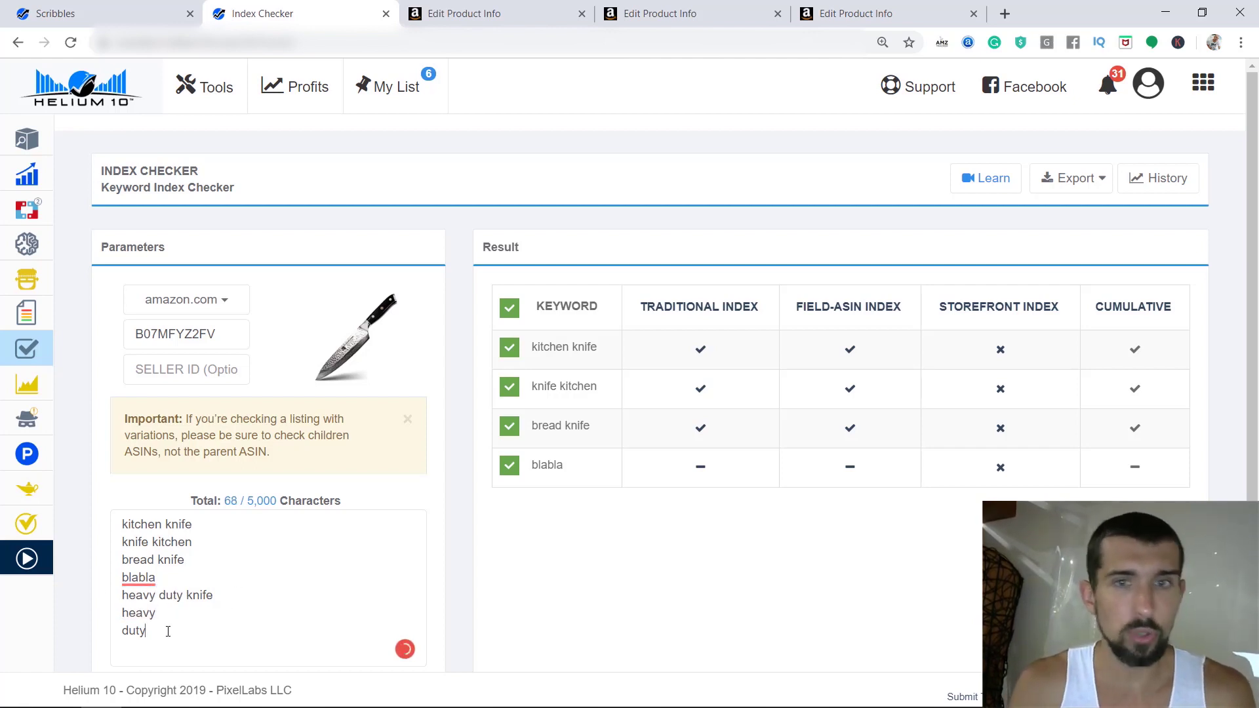
drag(214, 595, 111, 604)
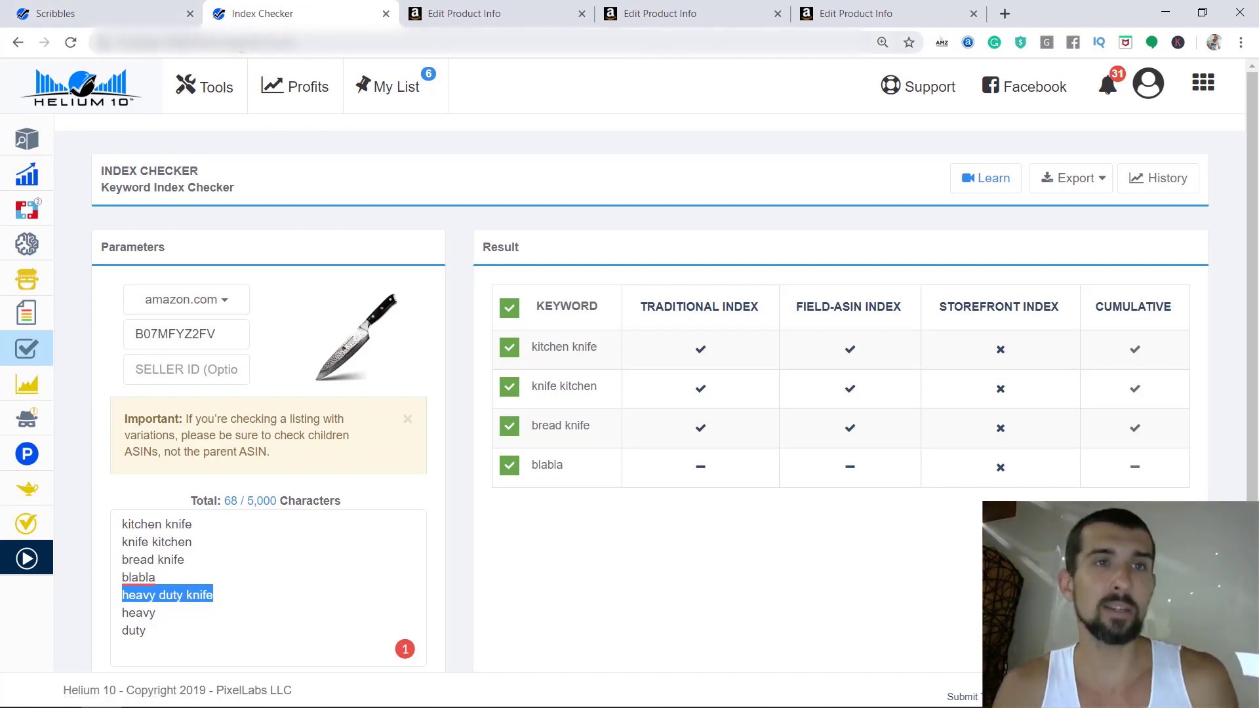
Go to Scribbles and review the listing's bullet points, subject matter, description and search terms.
click(55, 13)
scroll(899, 526, down, 5)
scroll(899, 526, up, 1)
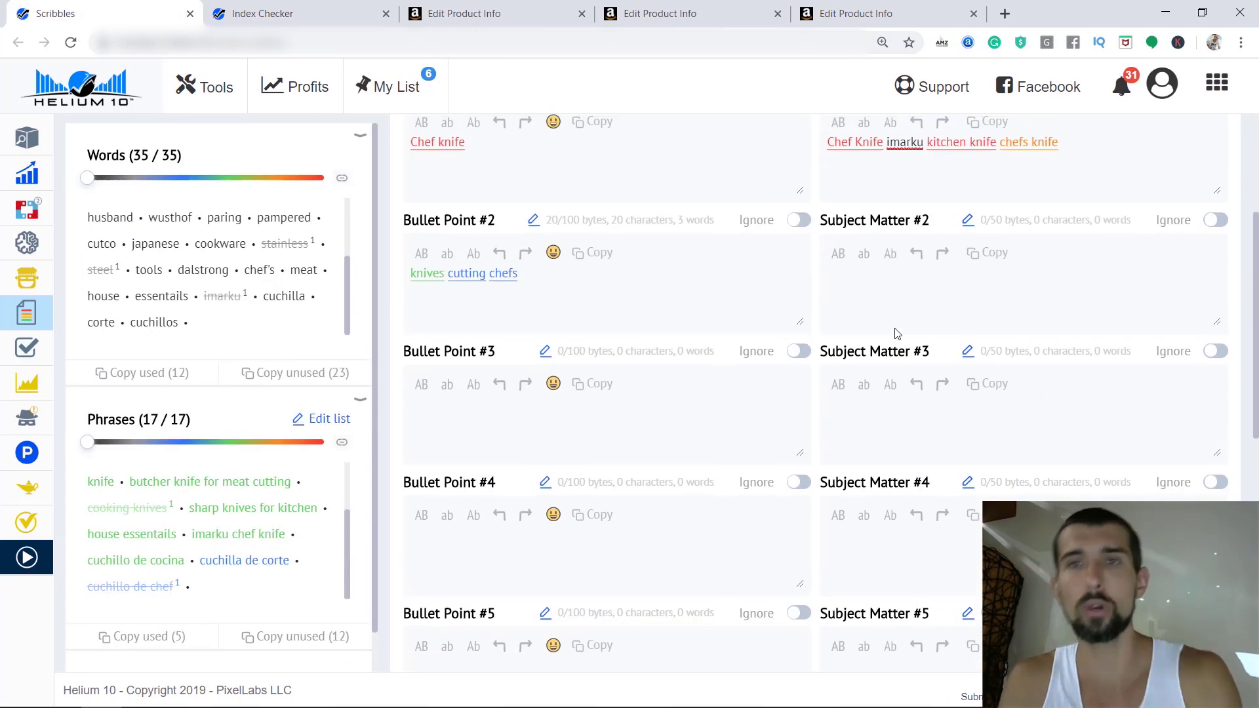
scroll(896, 329, down, 6)
scroll(669, 476, down, 3)
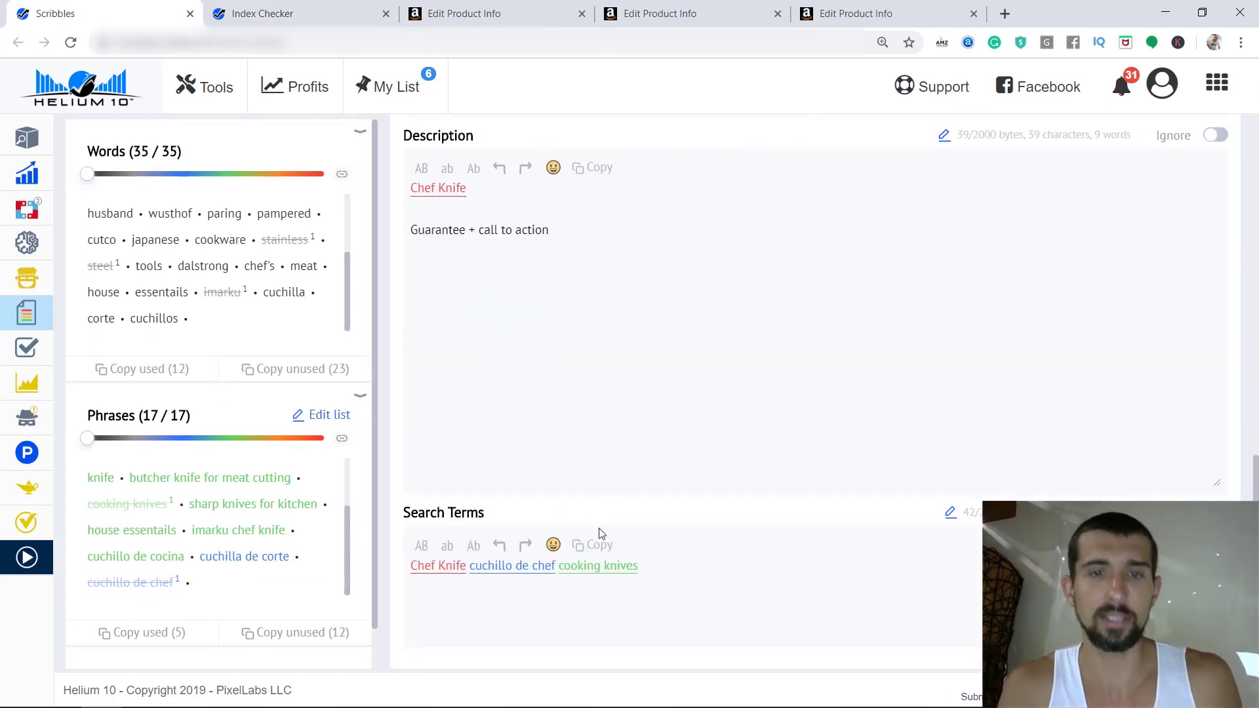
Switch to the product's Keywords page in Seller Central and examine the fields from Intended Use to Platinum Keywords.
click(851, 14)
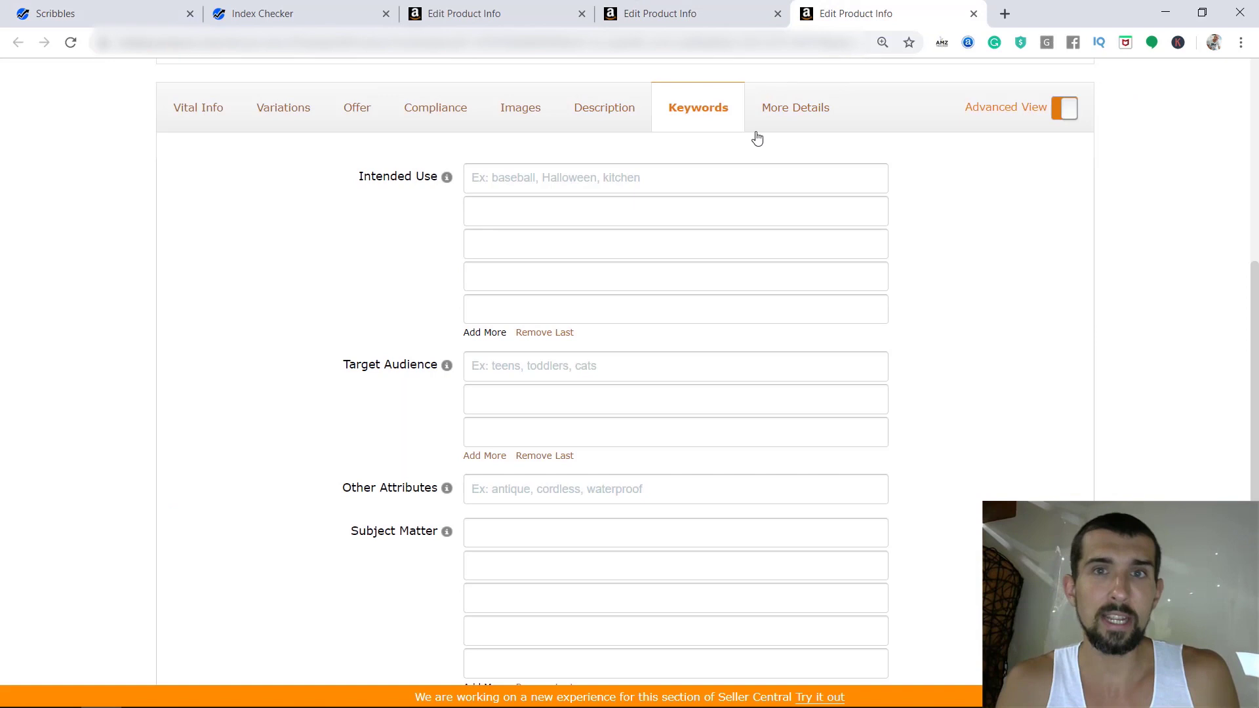
scroll(669, 558, down, 2)
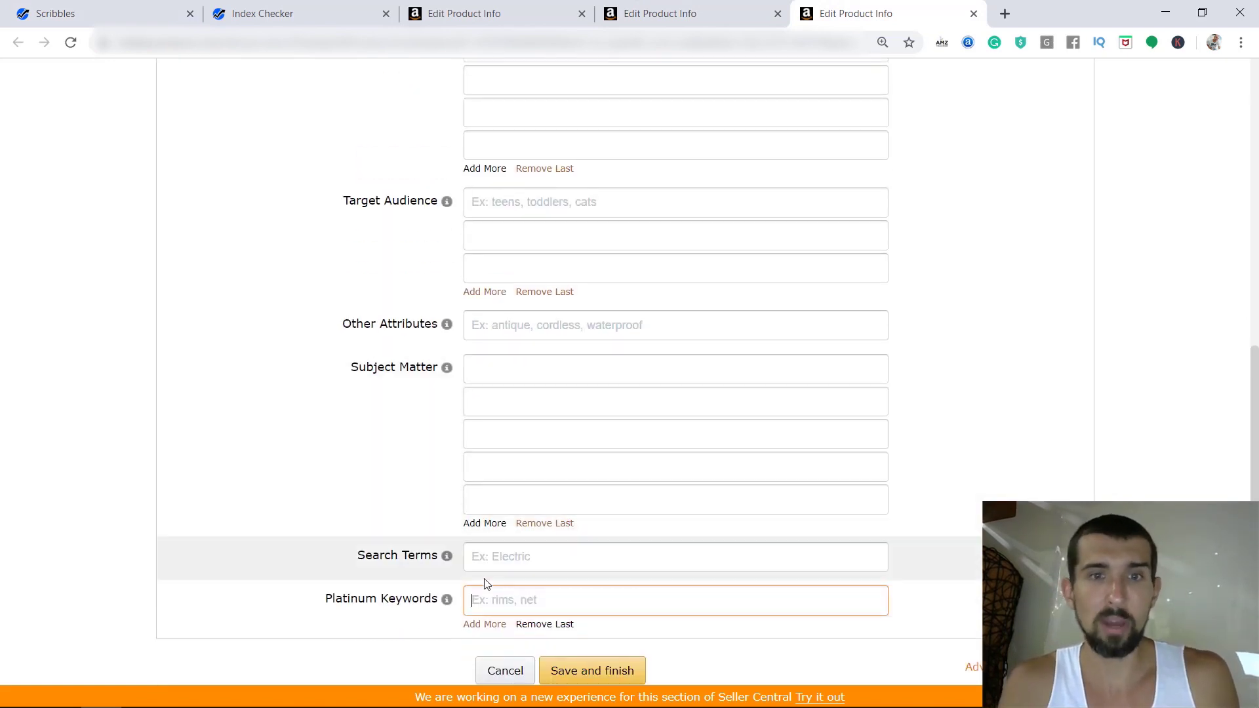
scroll(532, 471, up, 1)
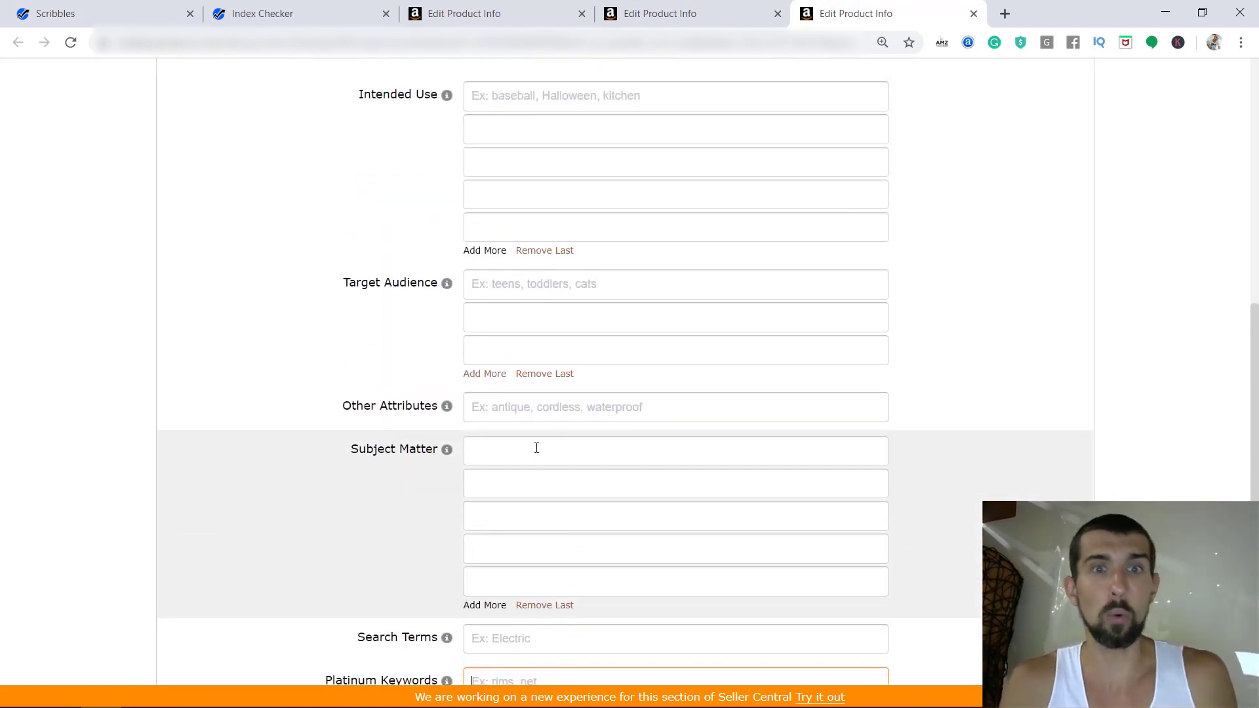
scroll(811, 476, down, 1)
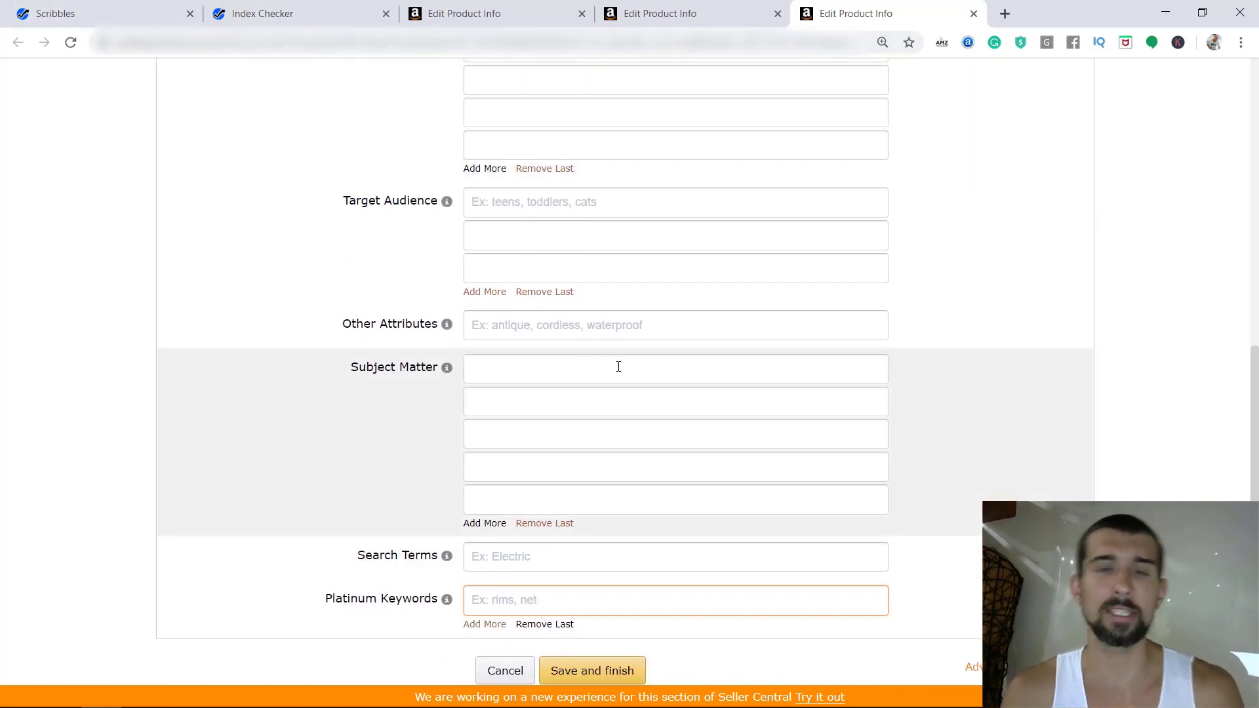
scroll(882, 323, up, 2)
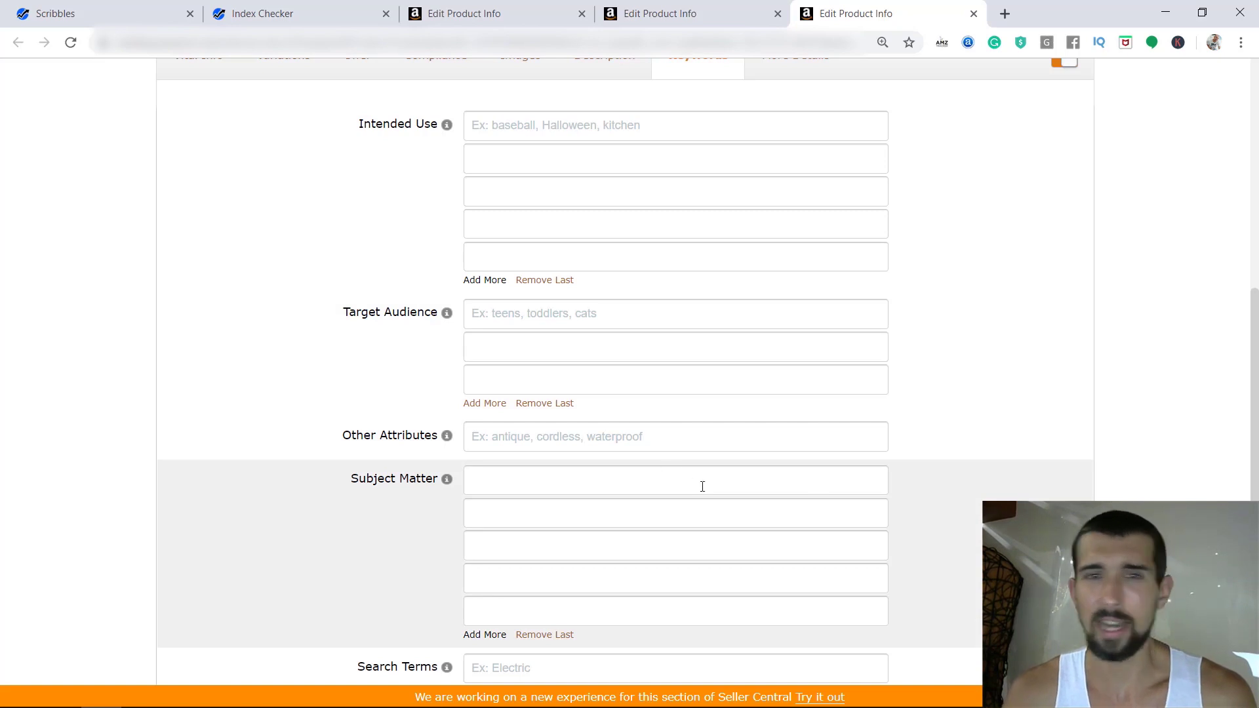
scroll(703, 486, down, 1)
scroll(702, 486, up, 1)
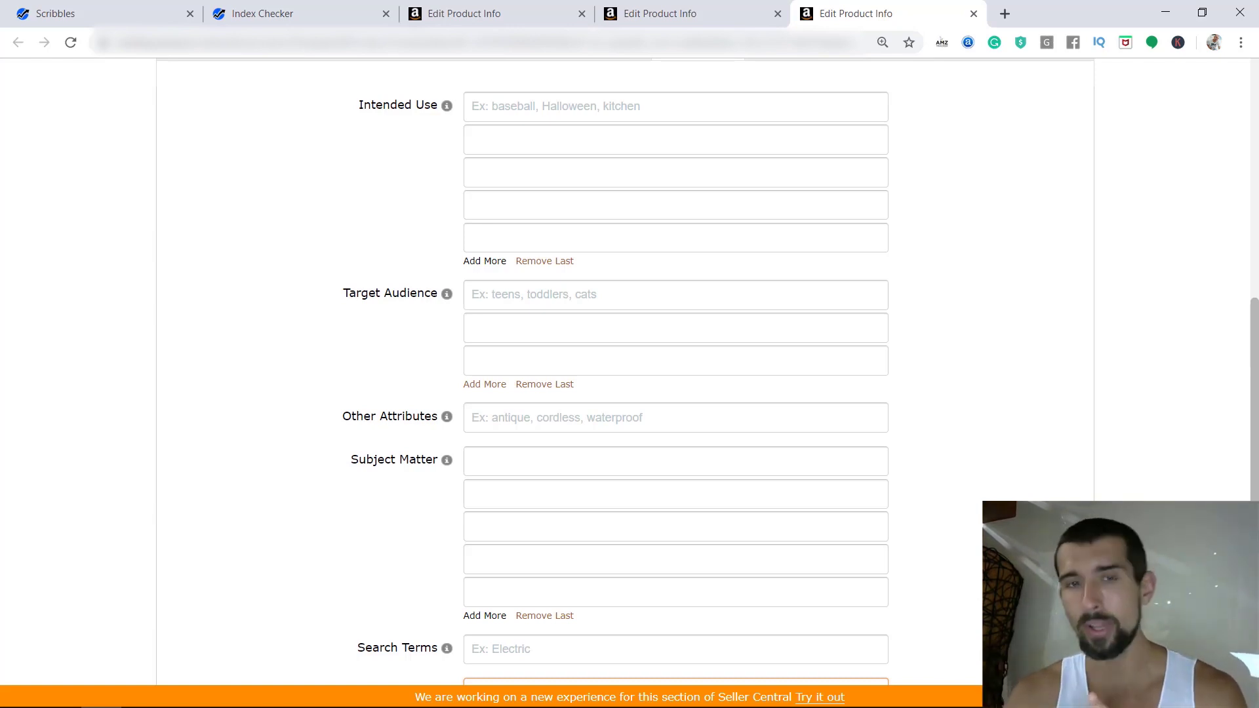
scroll(781, 377, down, 1)
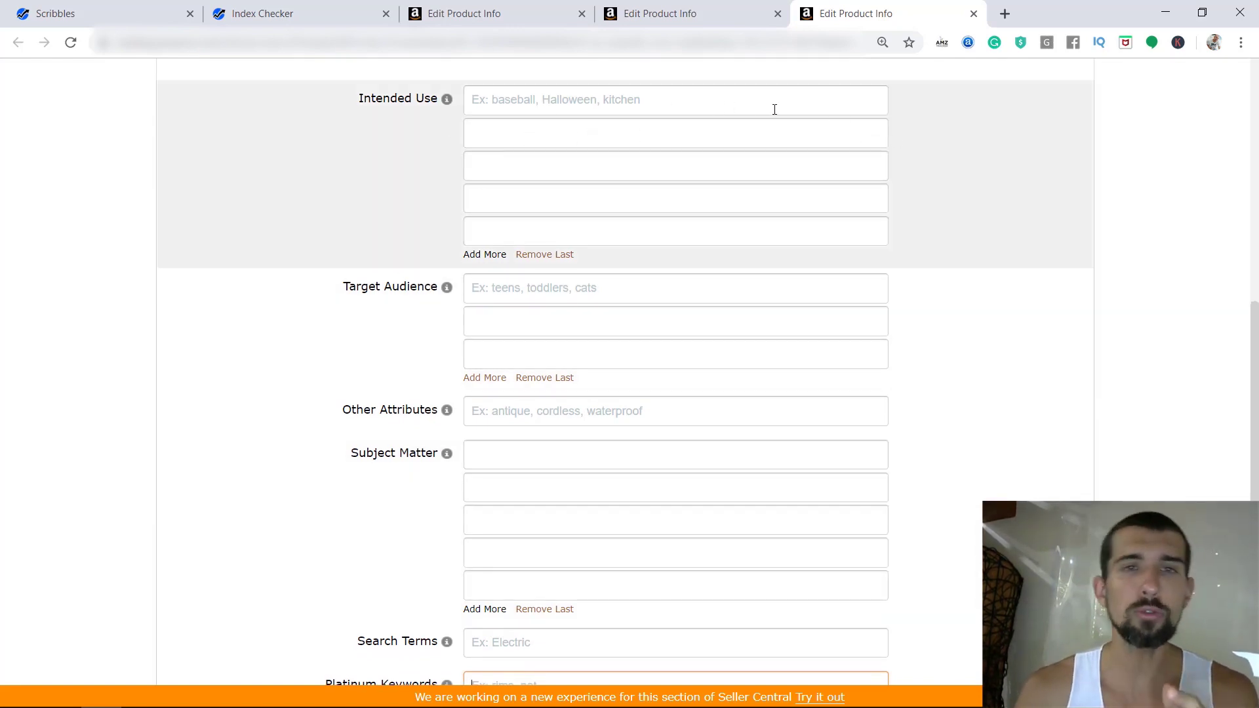
click(448, 111)
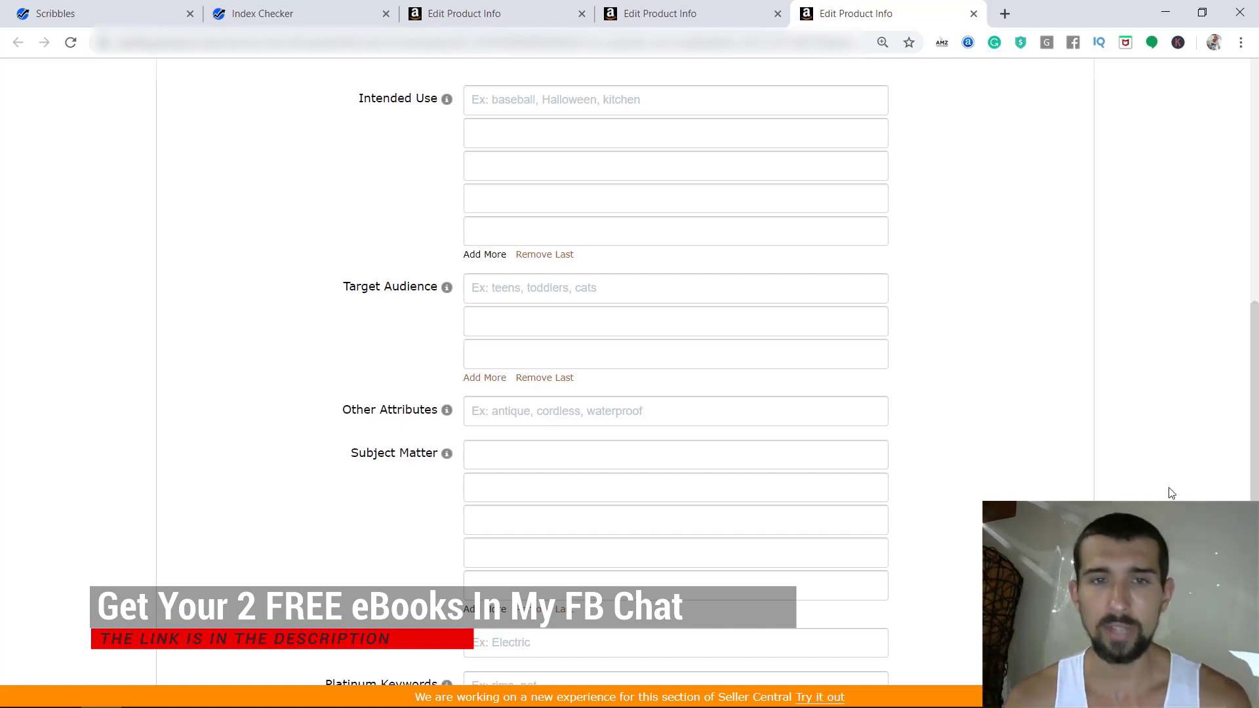
Examine the suggested values offered for the first Subject Matter field.
scroll(511, 420, down, 1)
click(509, 395)
click(1144, 416)
click(618, 415)
click(815, 384)
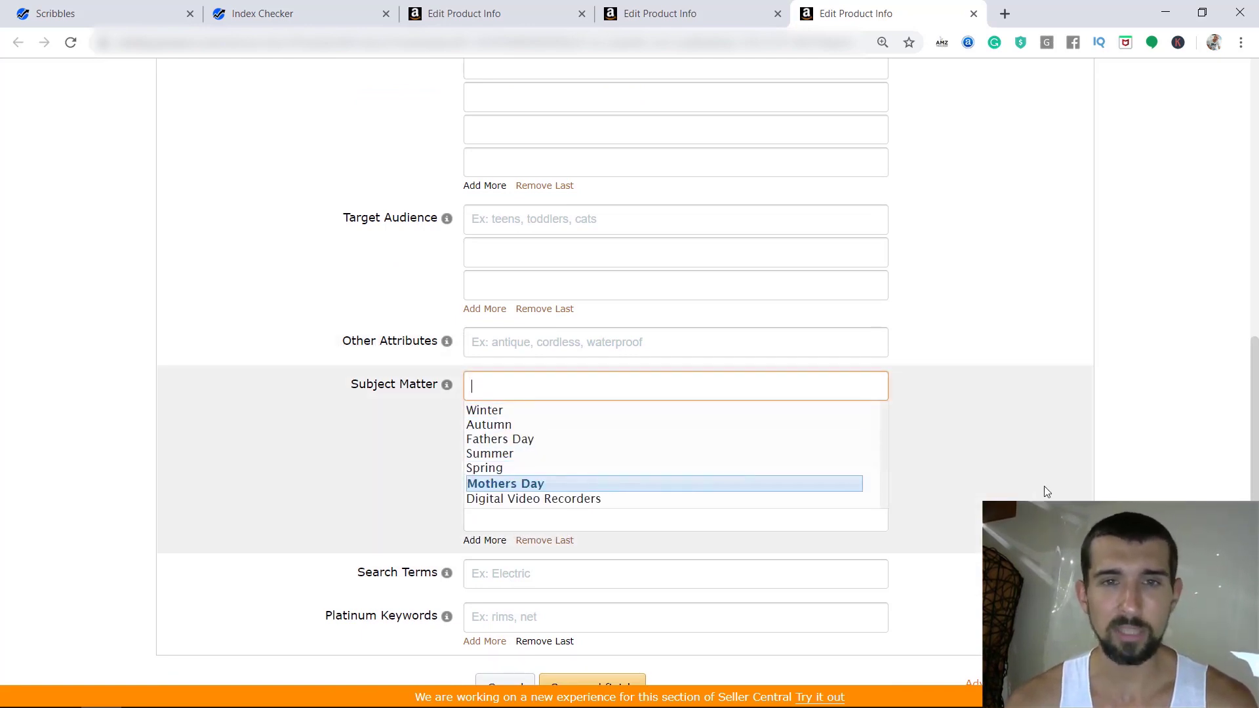
click(1047, 492)
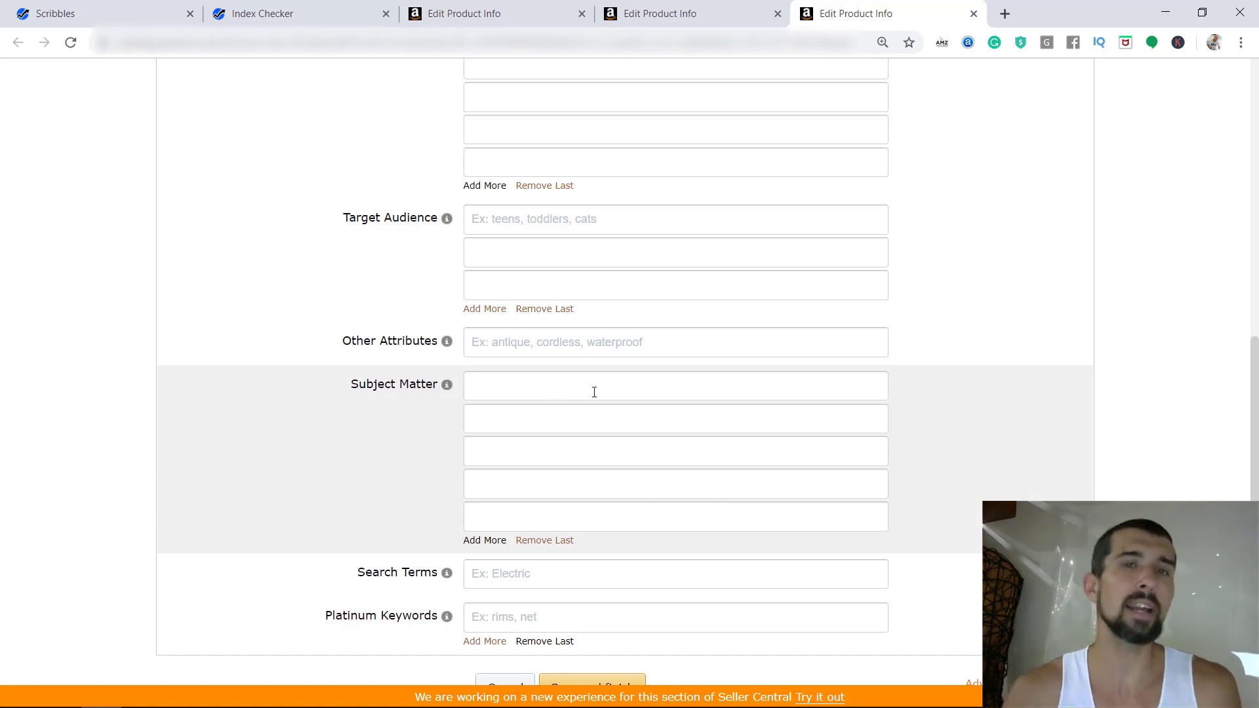
click(551, 395)
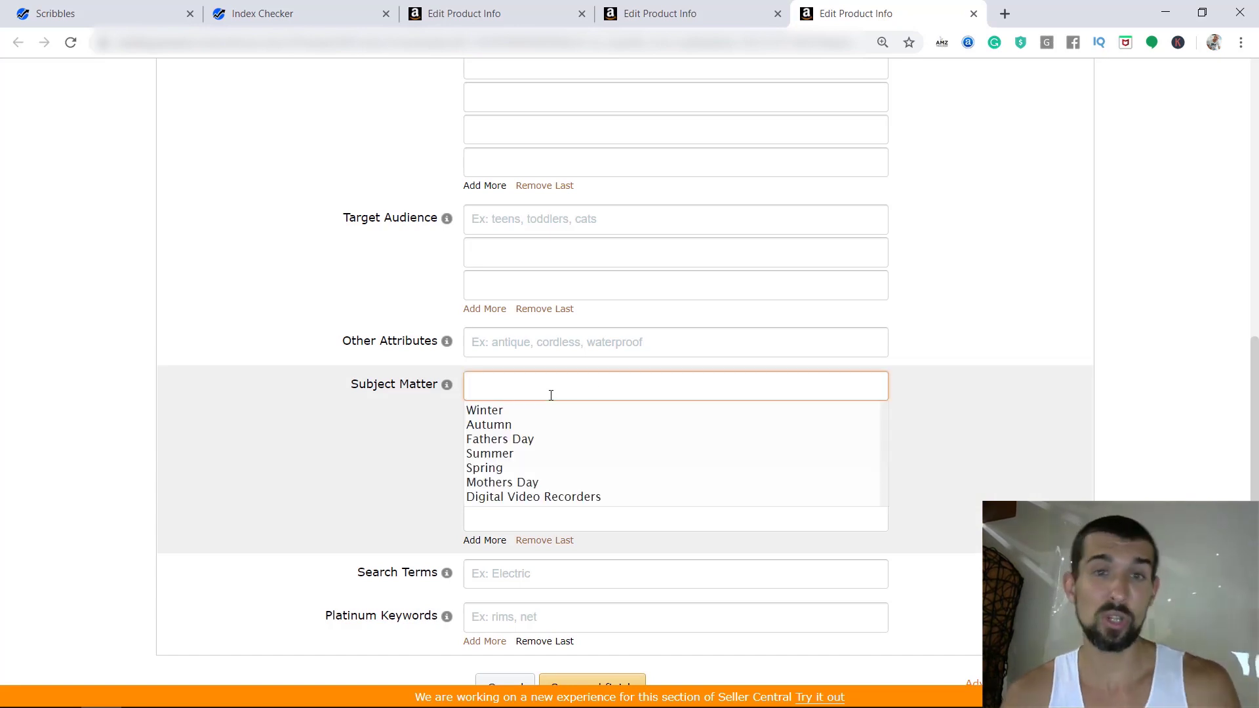
Review the bullet points and subject matter in Scribbles and go to the empty Search Terms field in Seller Central.
key(ctrl+1)
scroll(839, 409, down, 5)
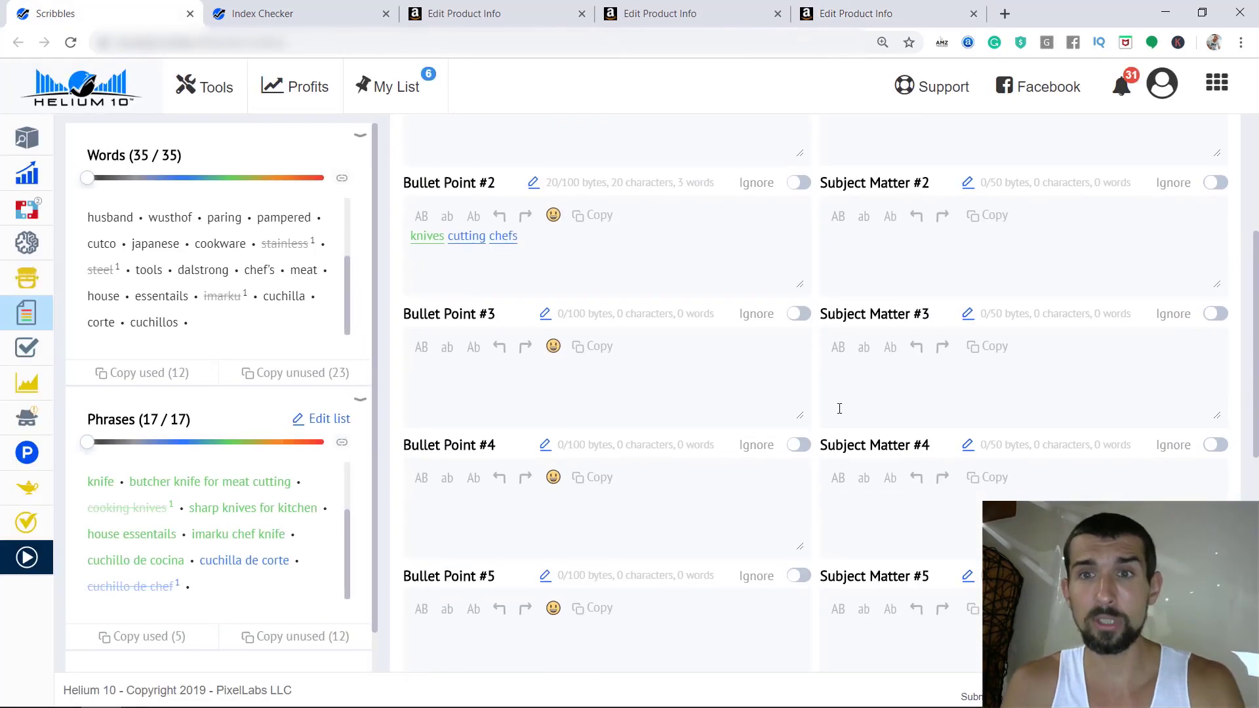
scroll(839, 409, up, 3)
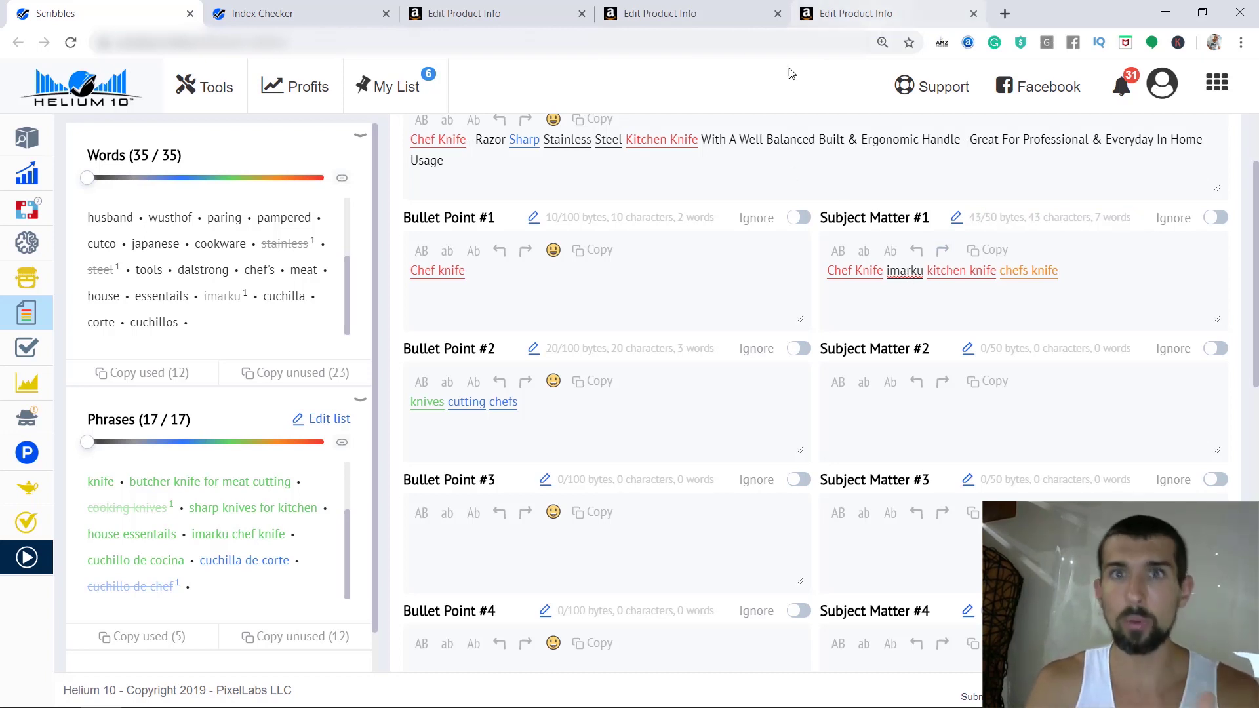
click(856, 18)
scroll(466, 503, down, 1)
click(465, 502)
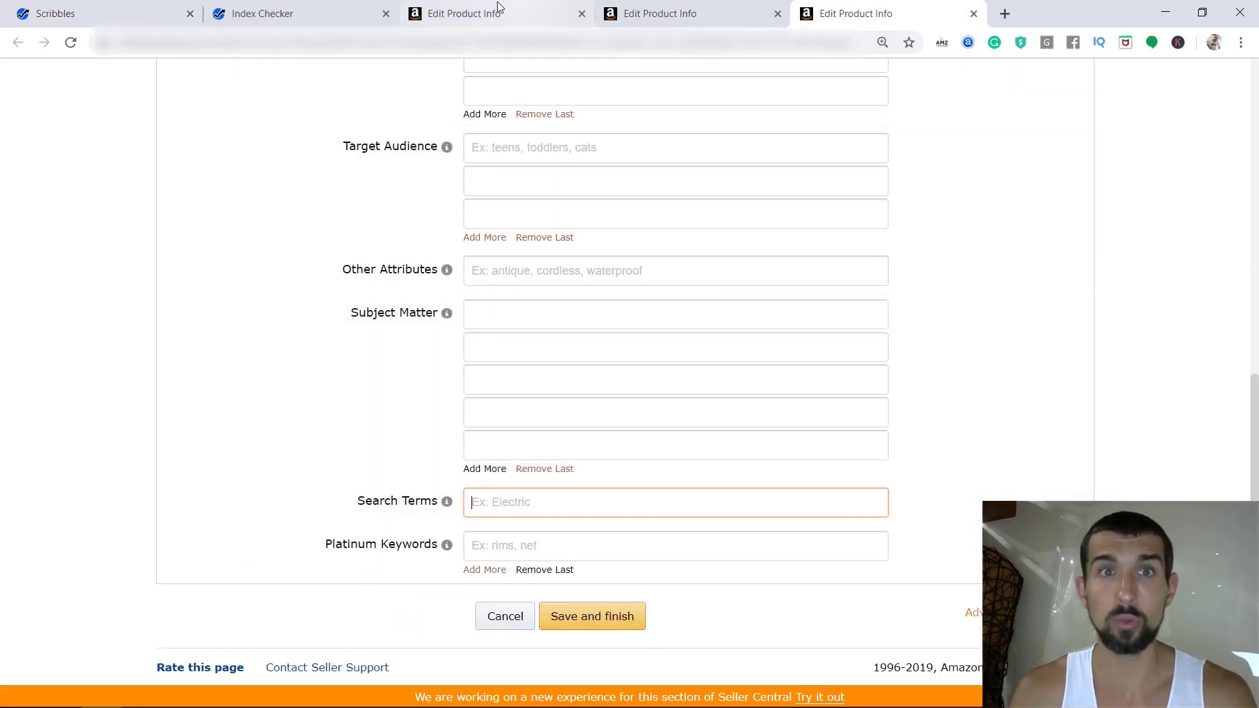
Review the search terms in Scribbles and compare them with the Subject Matter and Search Terms fields in Seller Central.
click(98, 11)
scroll(675, 452, down, 10)
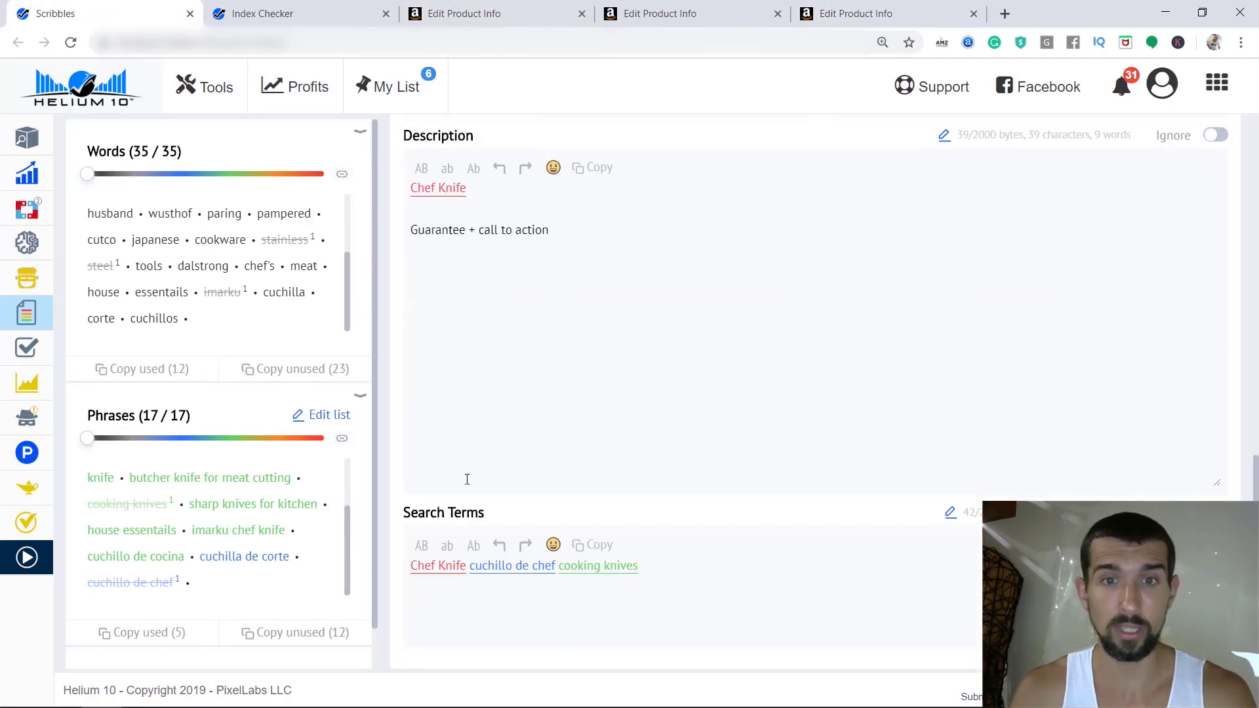
key(ctrl+9)
mouse_move(450, 510)
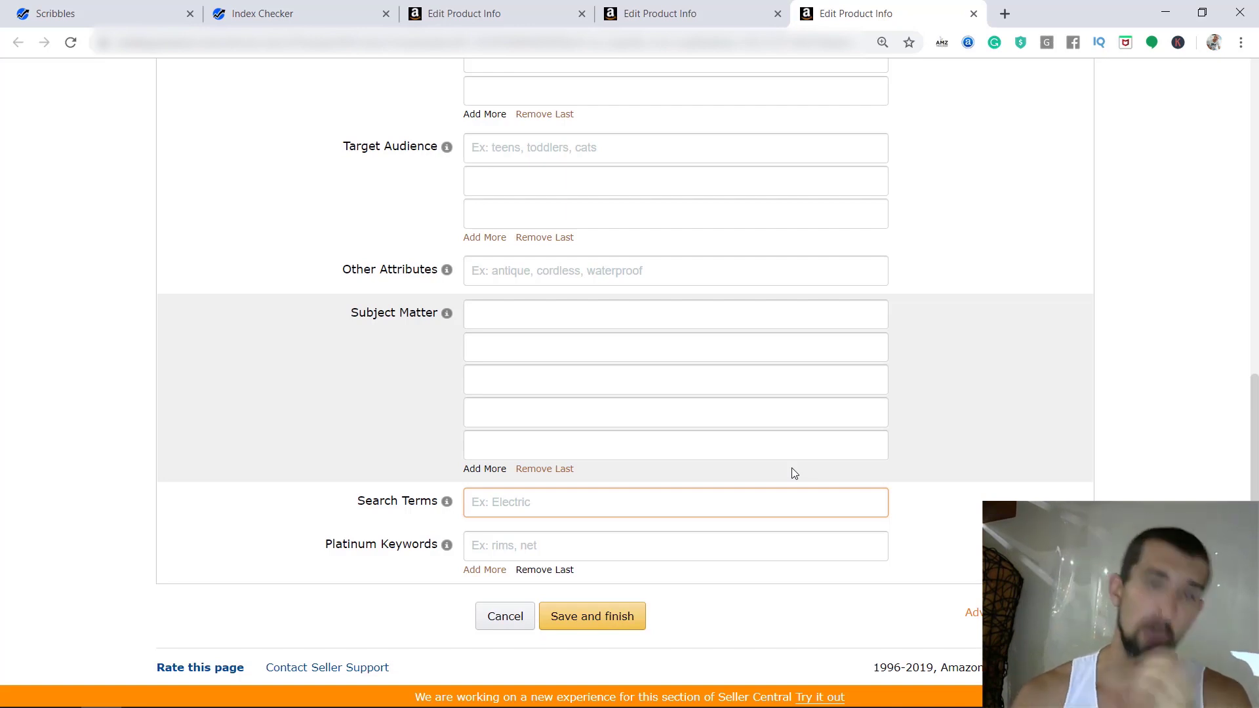
click(591, 308)
click(1004, 329)
click(488, 495)
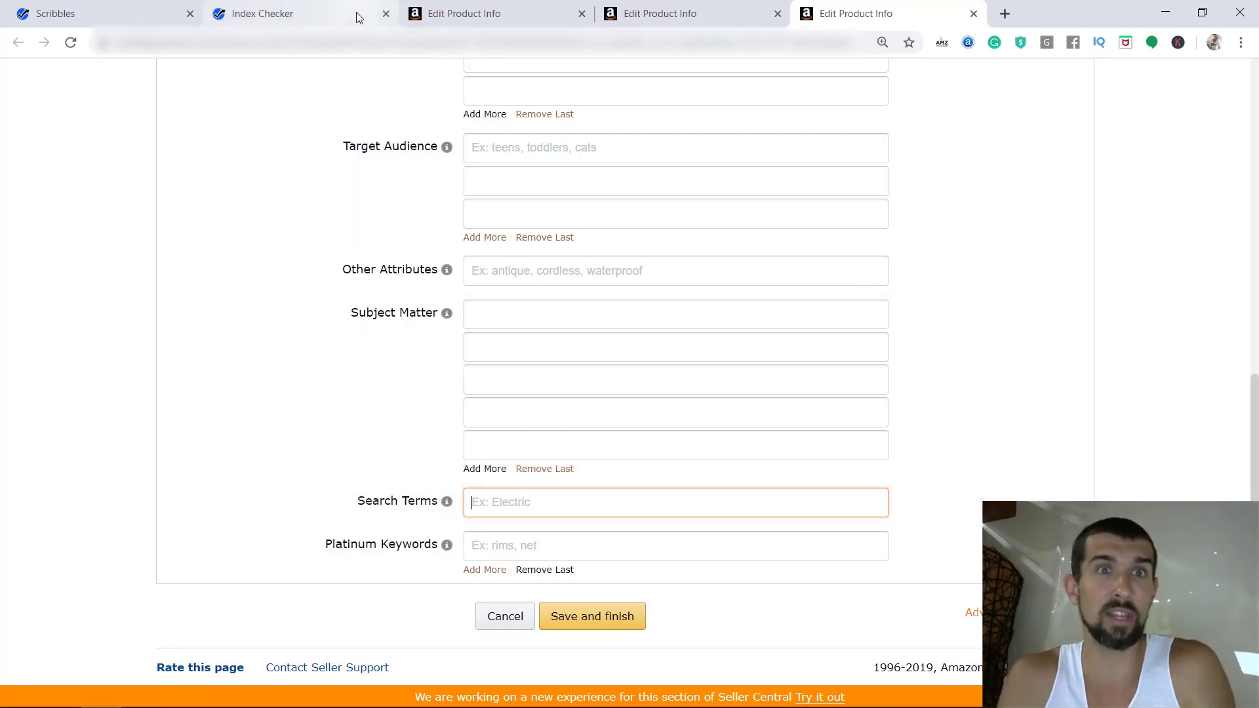
Go to Scribbles and examine the used and unused entries in the word and phrase lists.
click(131, 6)
scroll(269, 407, down, 1)
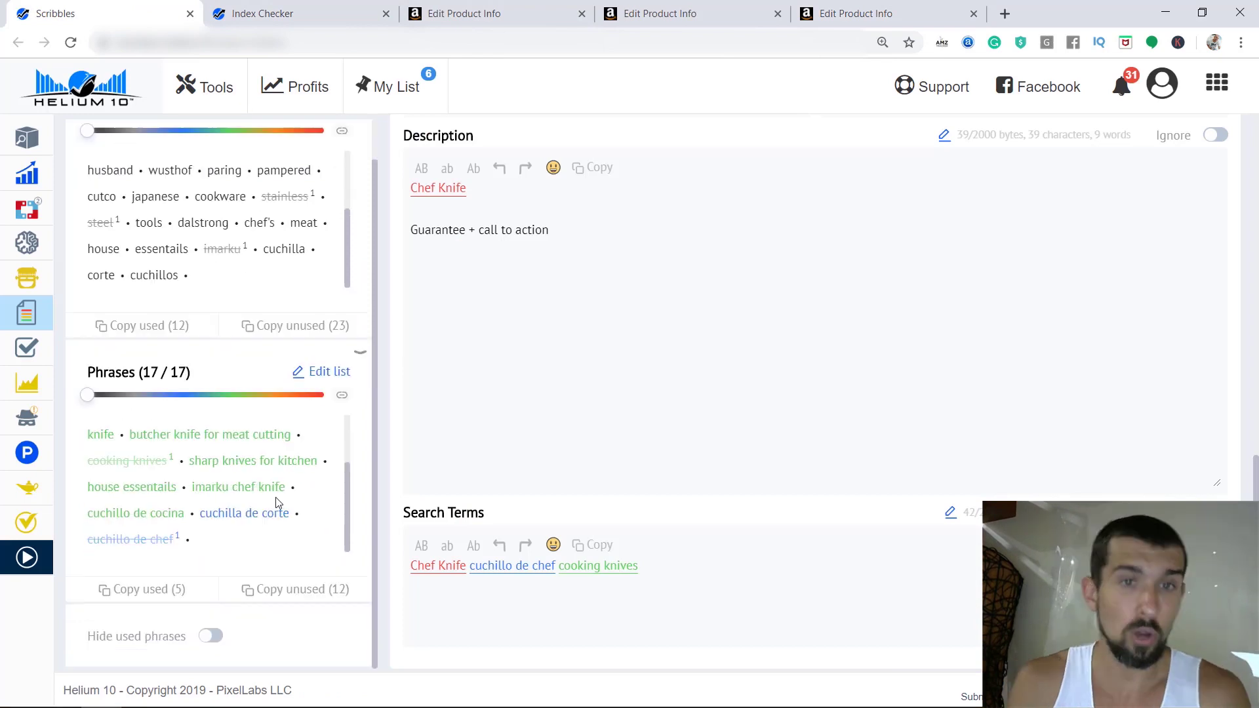
scroll(245, 406, up, 2)
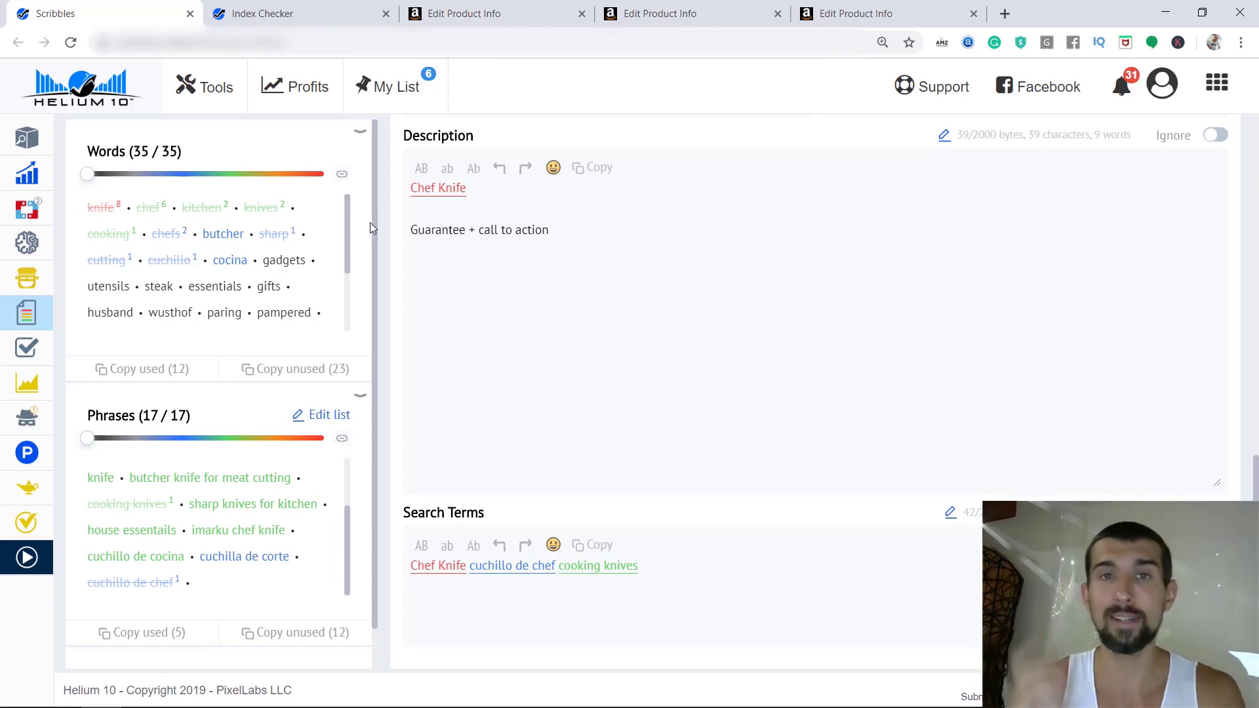
scroll(351, 242, down, 2)
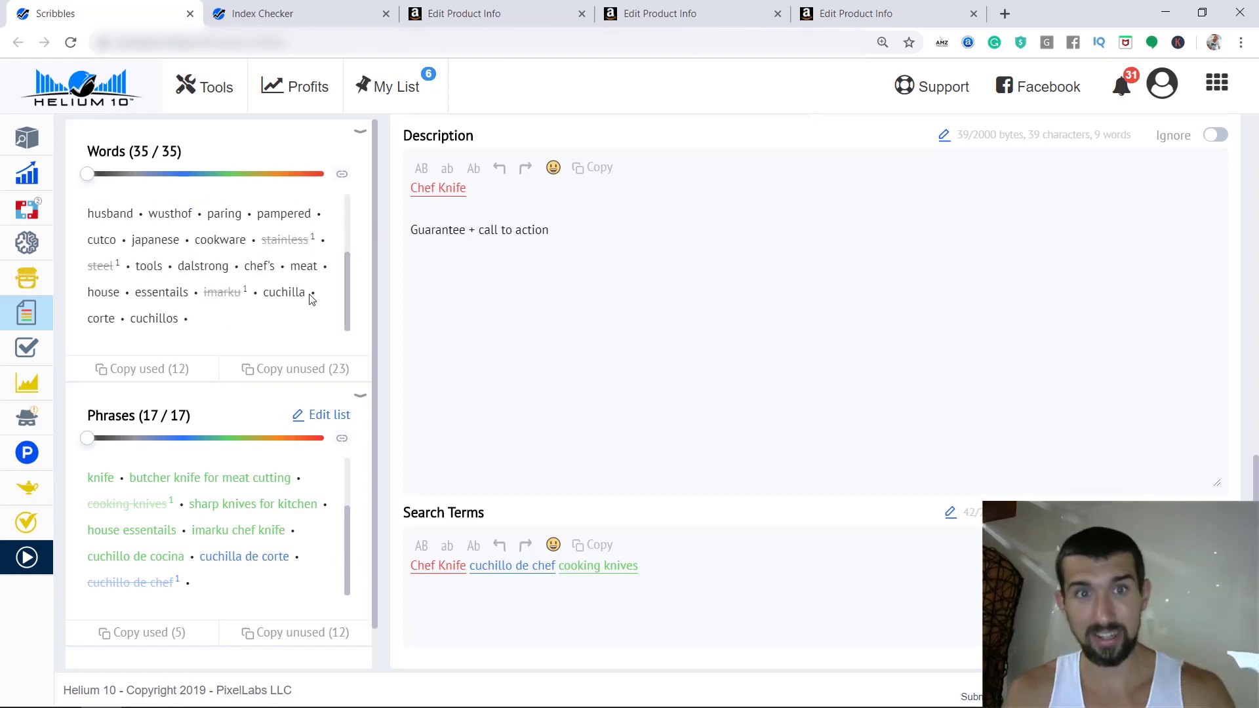
scroll(352, 552, up, 3)
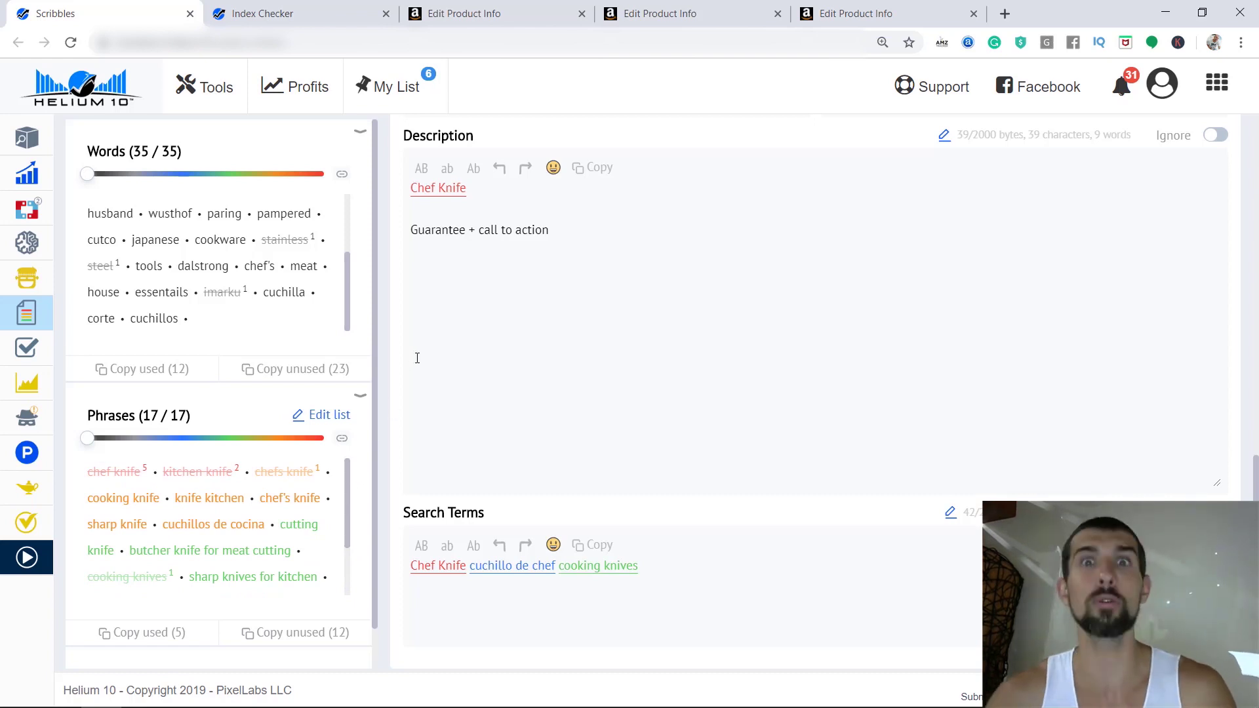
Return to the Seller Central keyword fields and set the first two Intended Use entries to Kitchen and Home.
key(ctrl+9)
click(501, 502)
scroll(627, 368, up, 3)
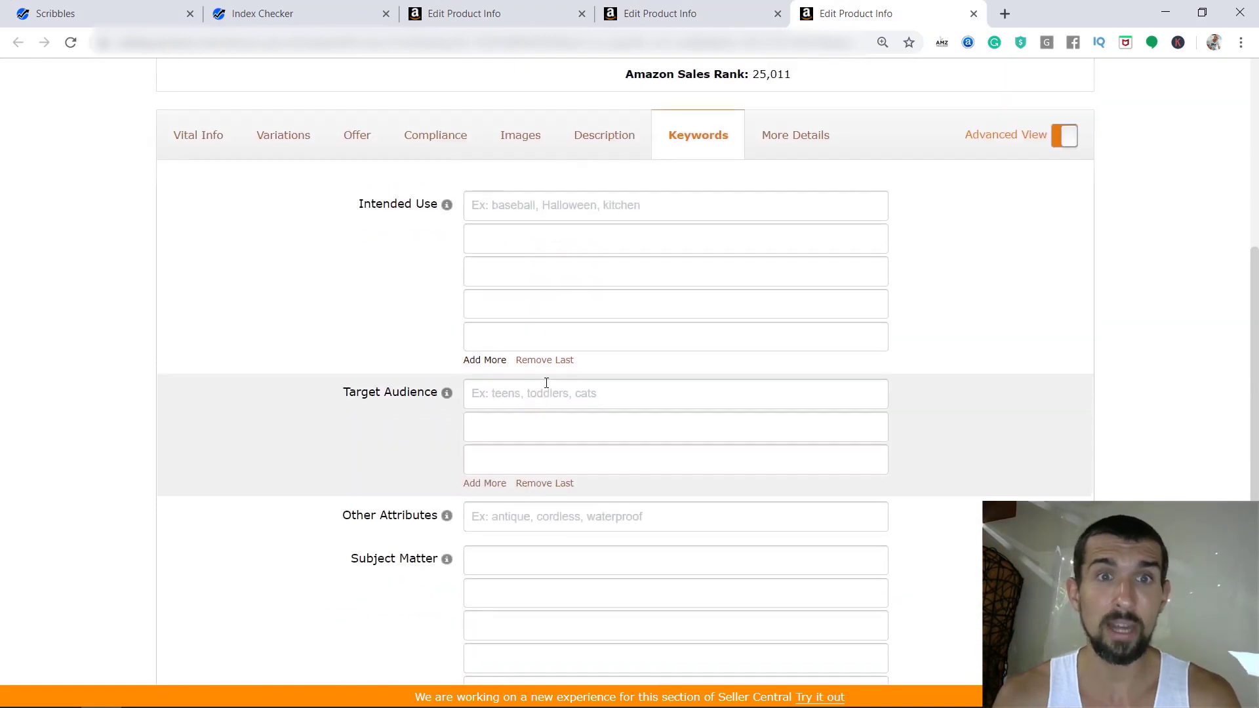
click(510, 185)
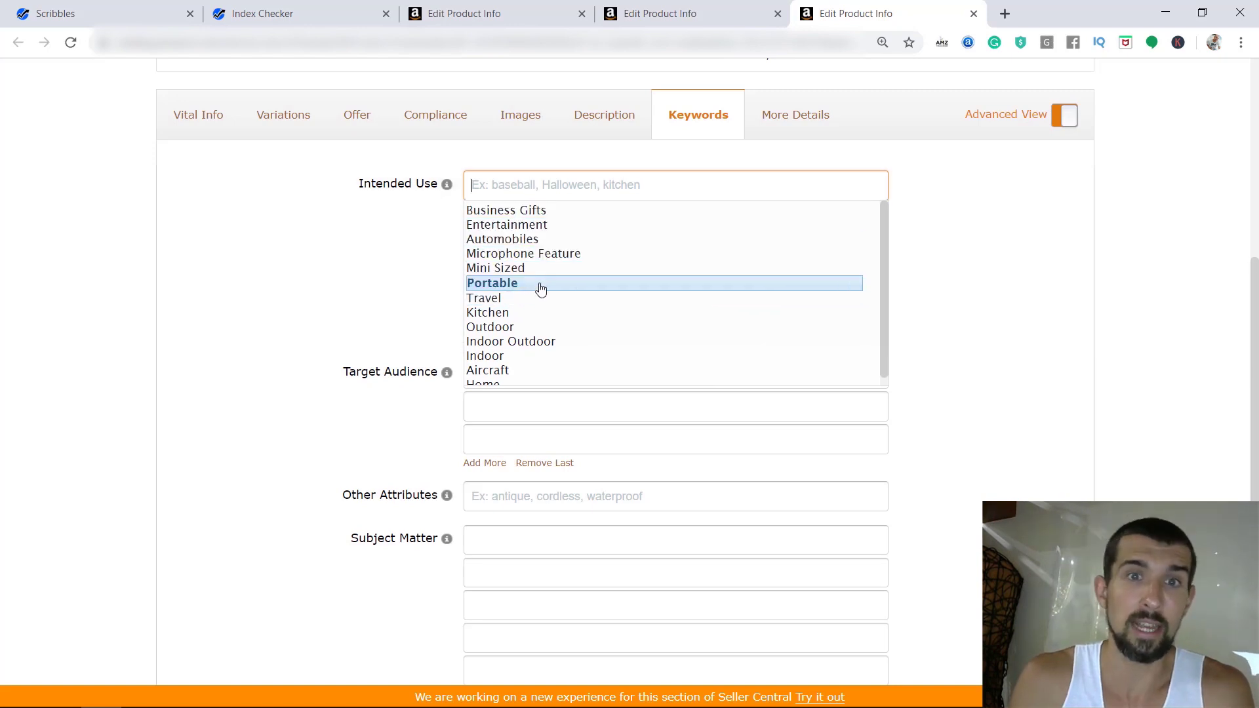
click(528, 313)
click(551, 217)
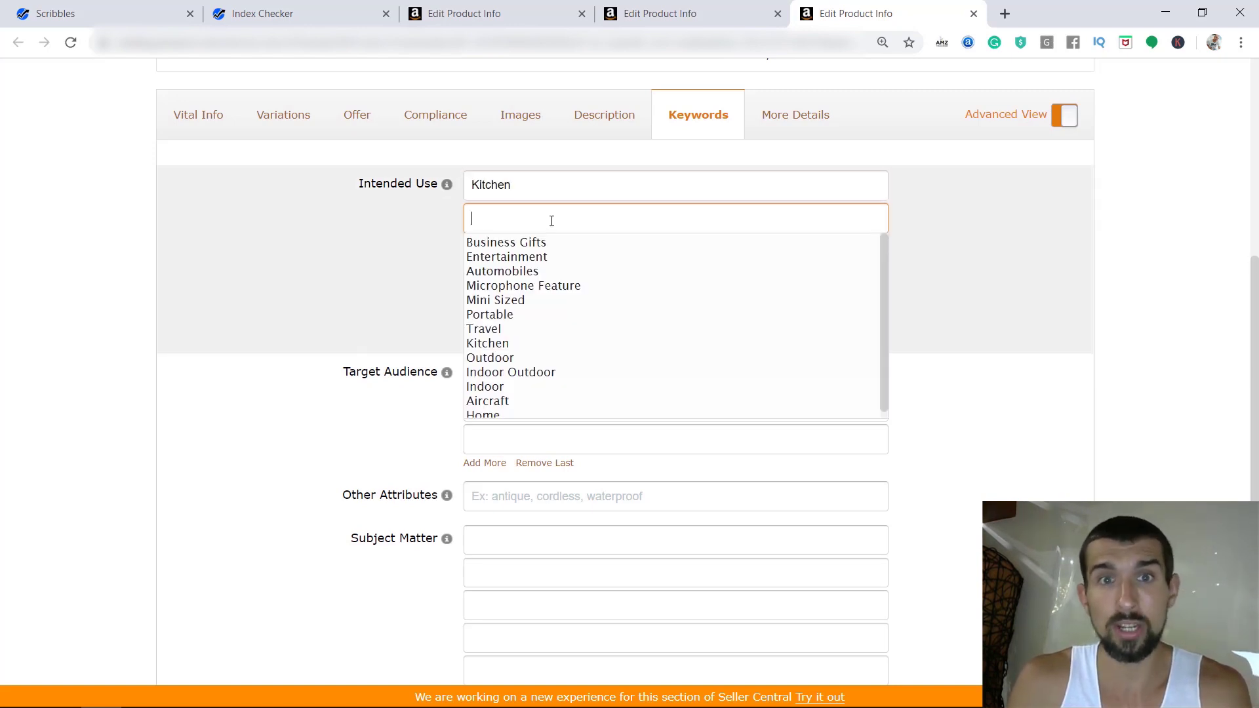
click(528, 409)
Clear the Kitchen and Home entries from Intended Use.
drag(561, 182, 413, 164)
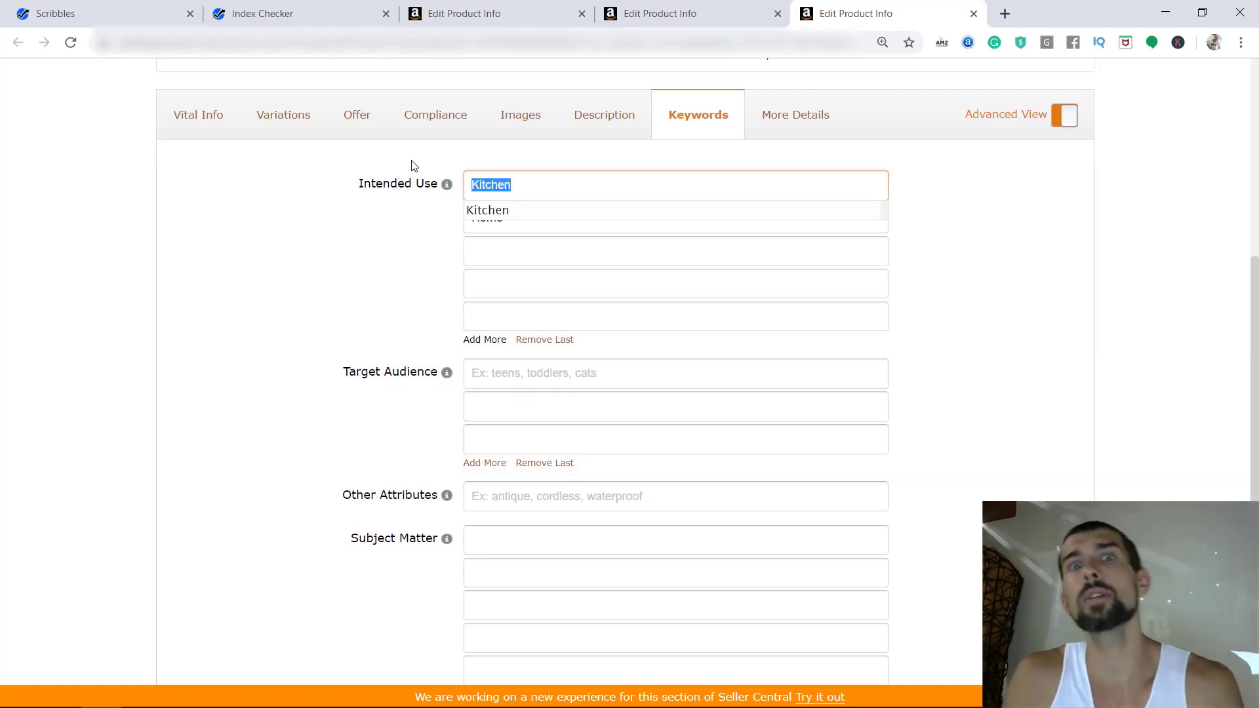
key(BackSpace)
double_click(740, 227)
key(BackSpace)
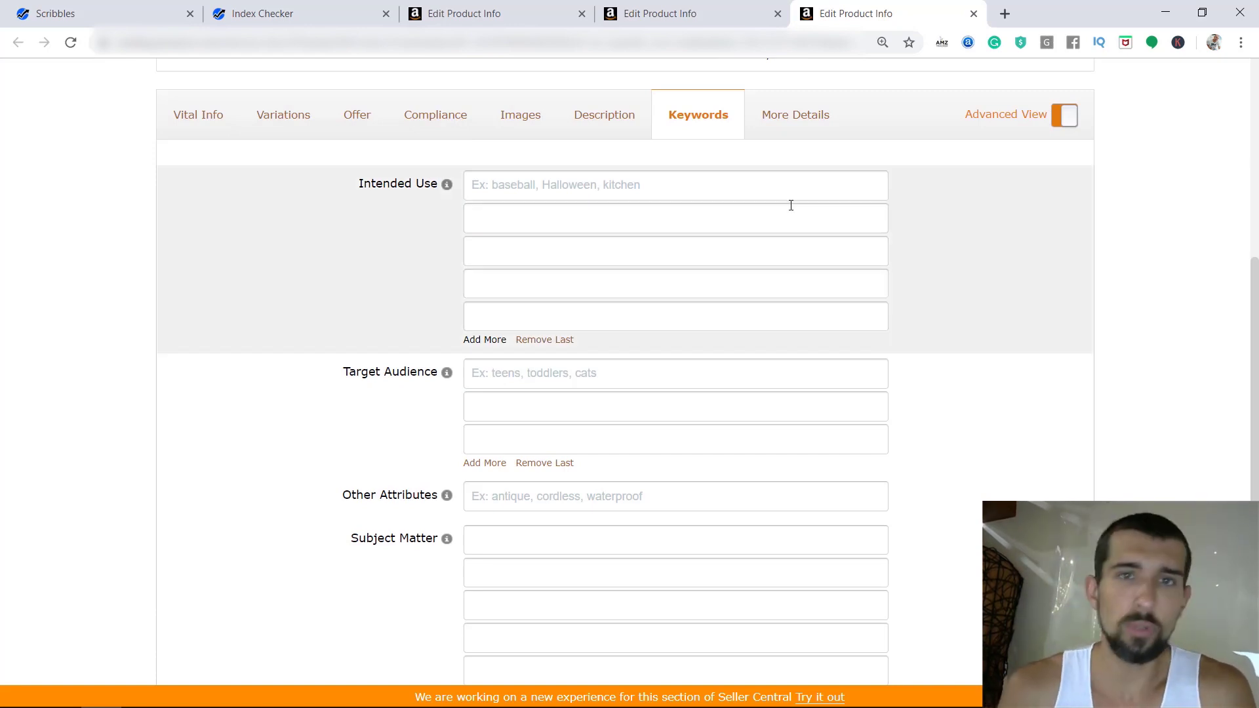
Fill the first four Intended Use entries with the suggested values Kitchen, Home, Indoor and Indoor Outdoor.
click(783, 197)
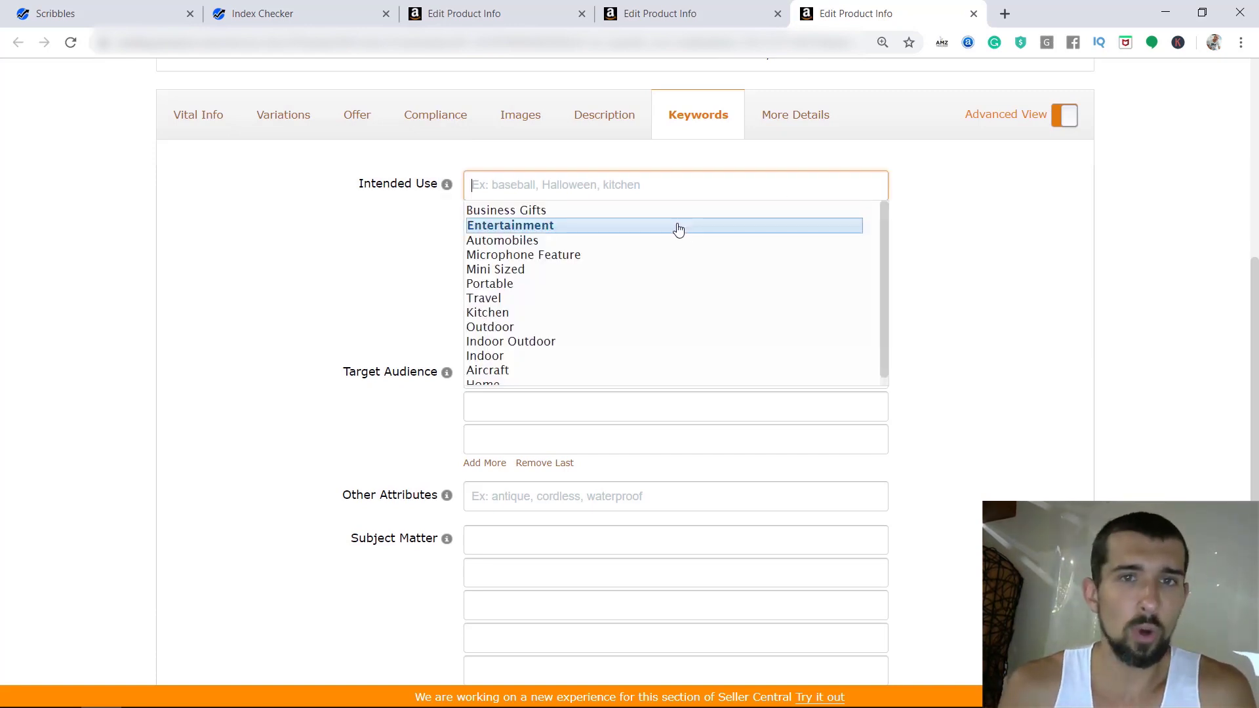
click(590, 312)
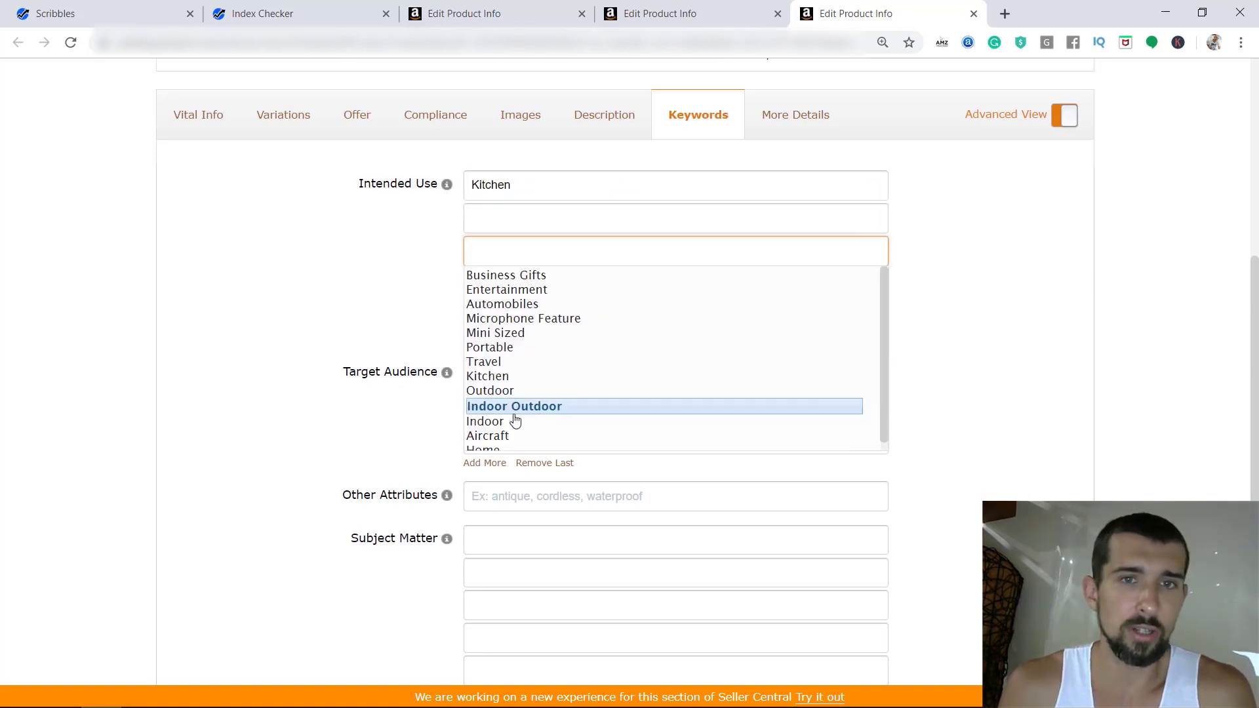
click(517, 413)
click(574, 416)
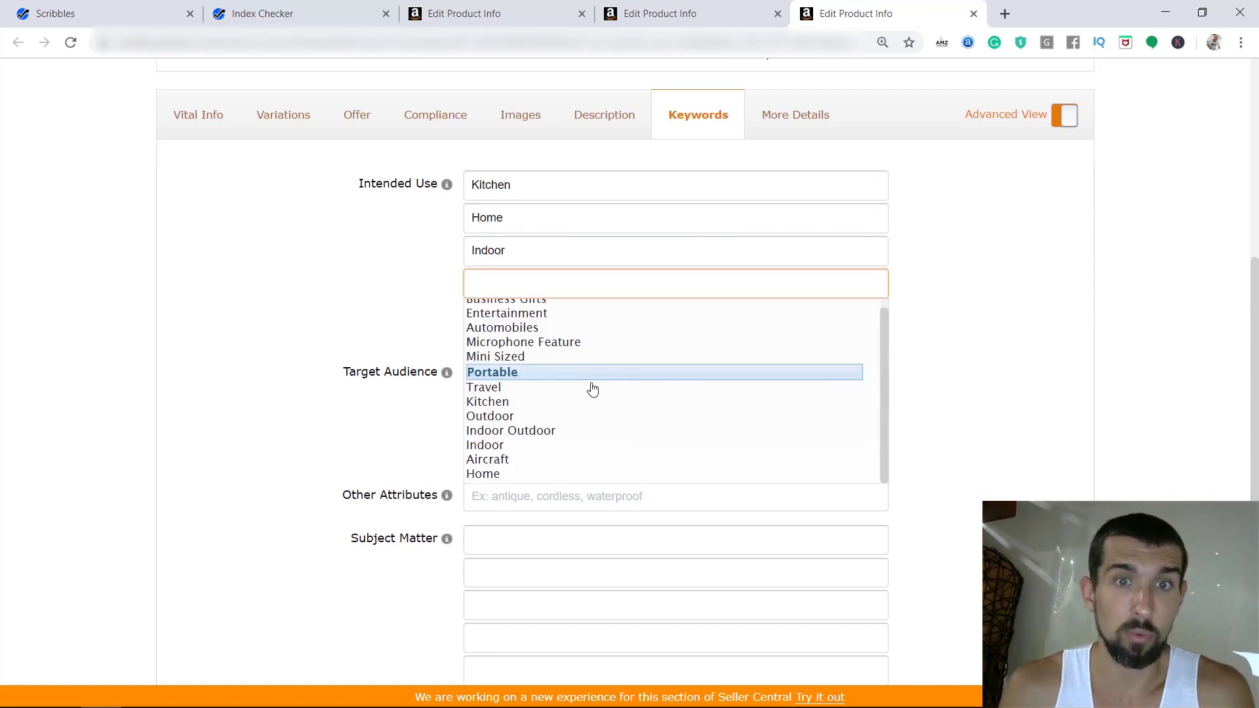
click(599, 430)
Try the custom value chefs knife as the fifth Intended Use entry and clear it again.
click(552, 322)
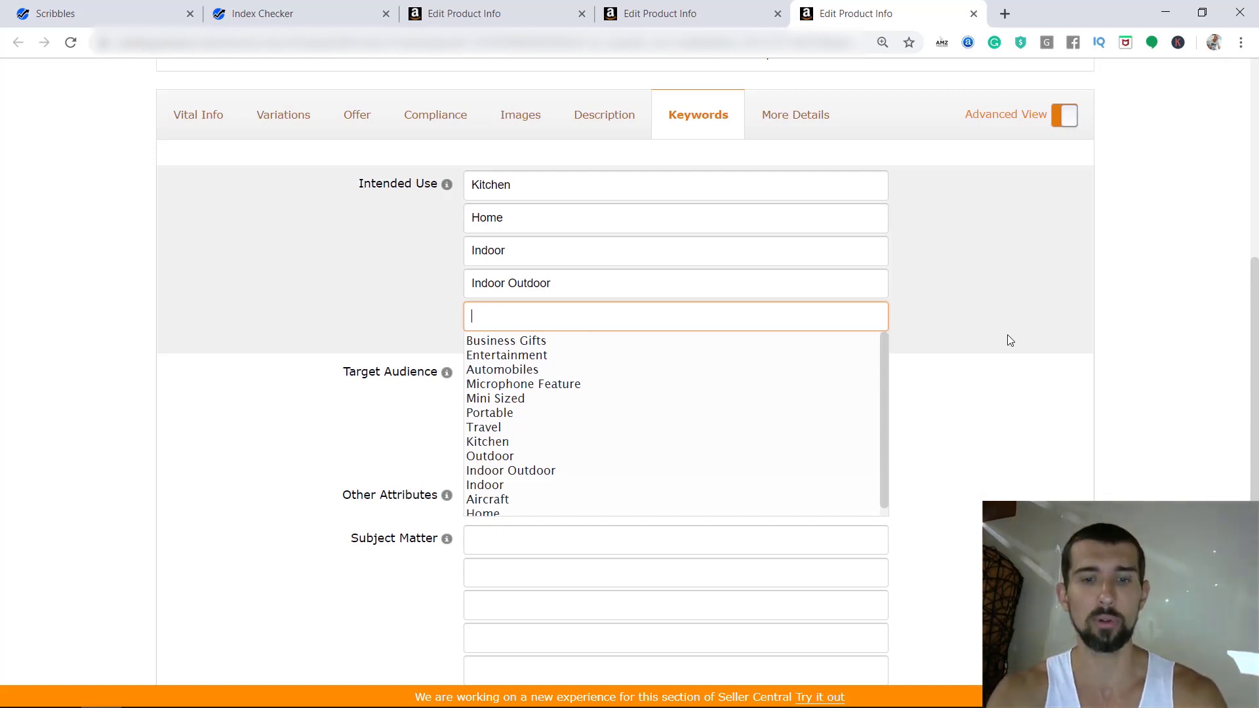
text(chefs knife)
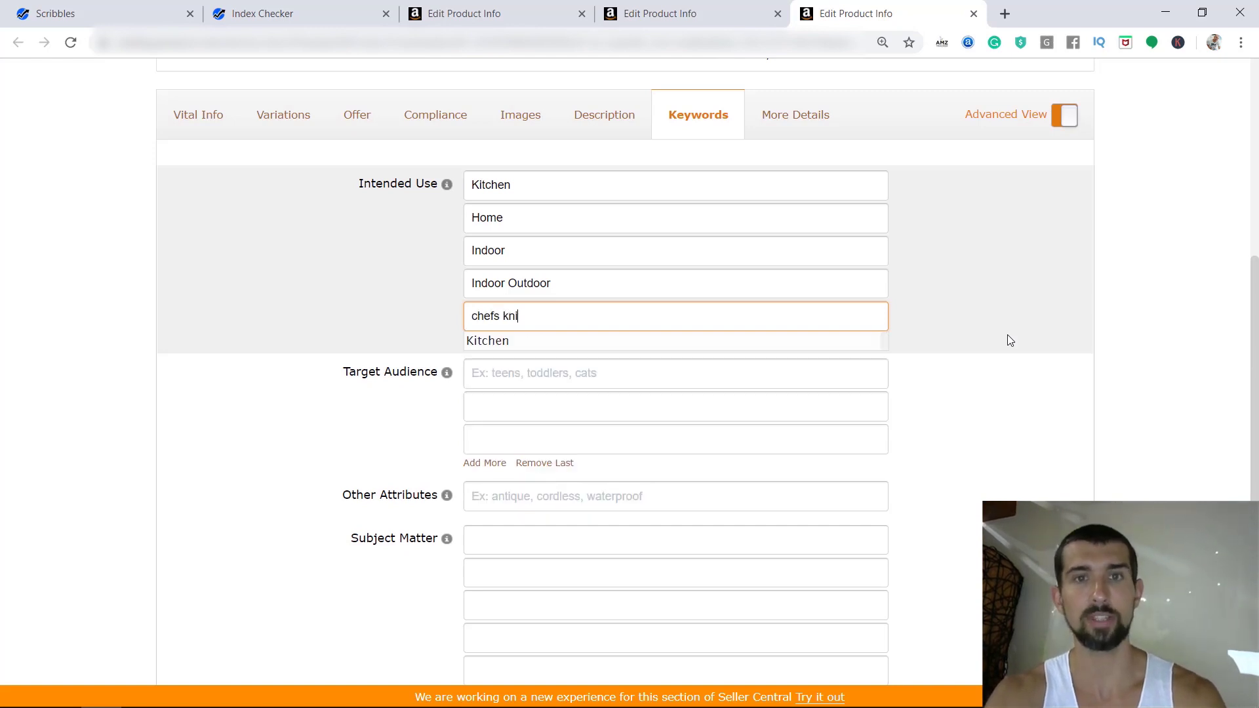
click(1019, 341)
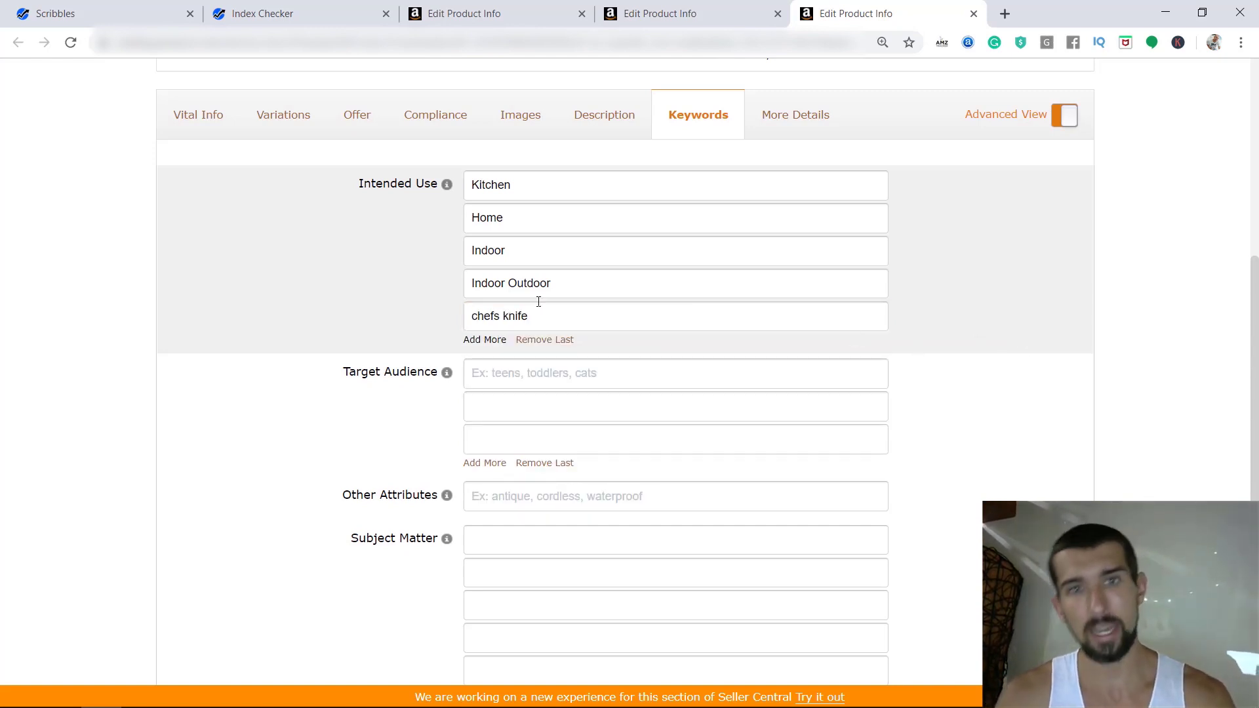
drag(579, 313, 313, 286)
key(BackSpace)
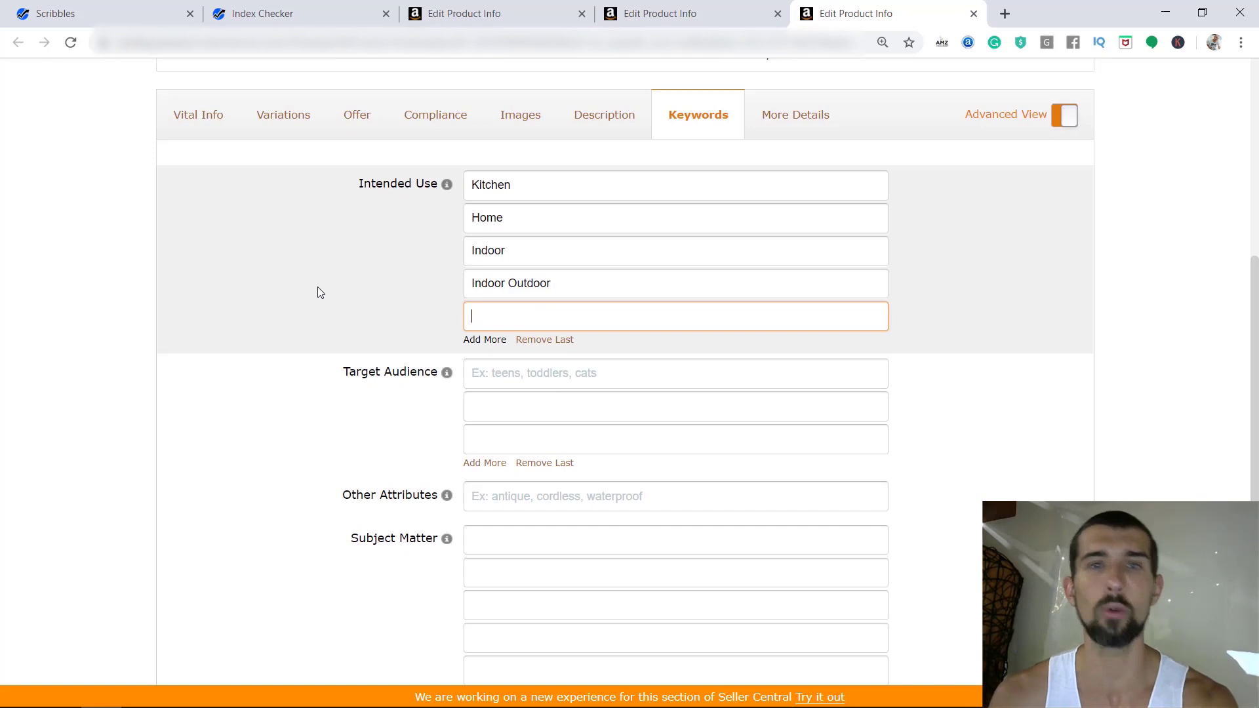
click(318, 287)
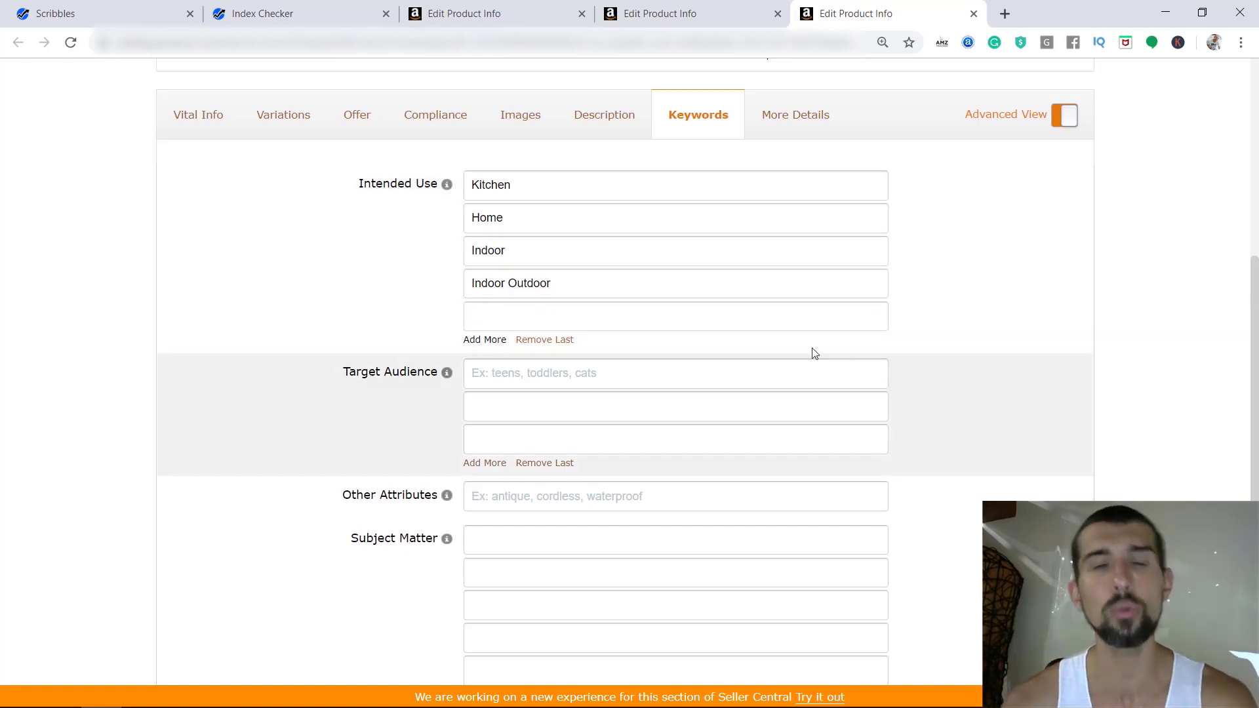
Set the first Target Audience entry to the suggested value adults, leaving the second entry blank.
click(516, 384)
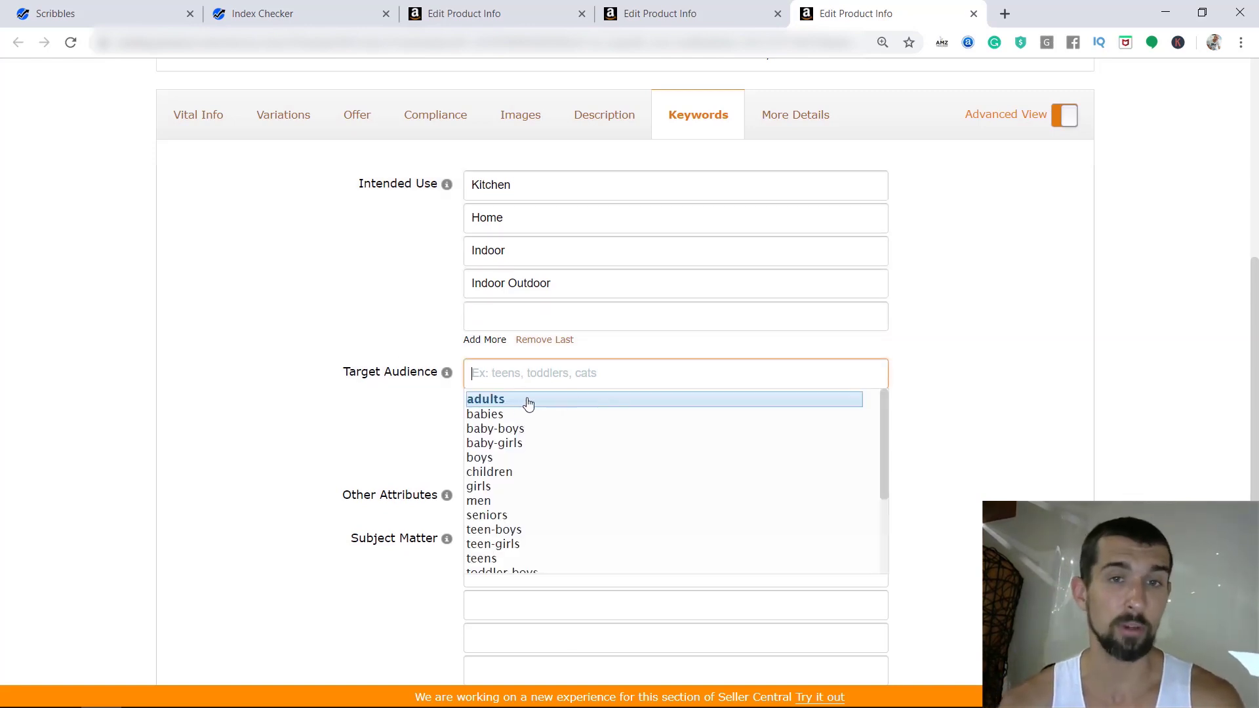
click(526, 399)
click(528, 395)
scroll(564, 524, down, 5)
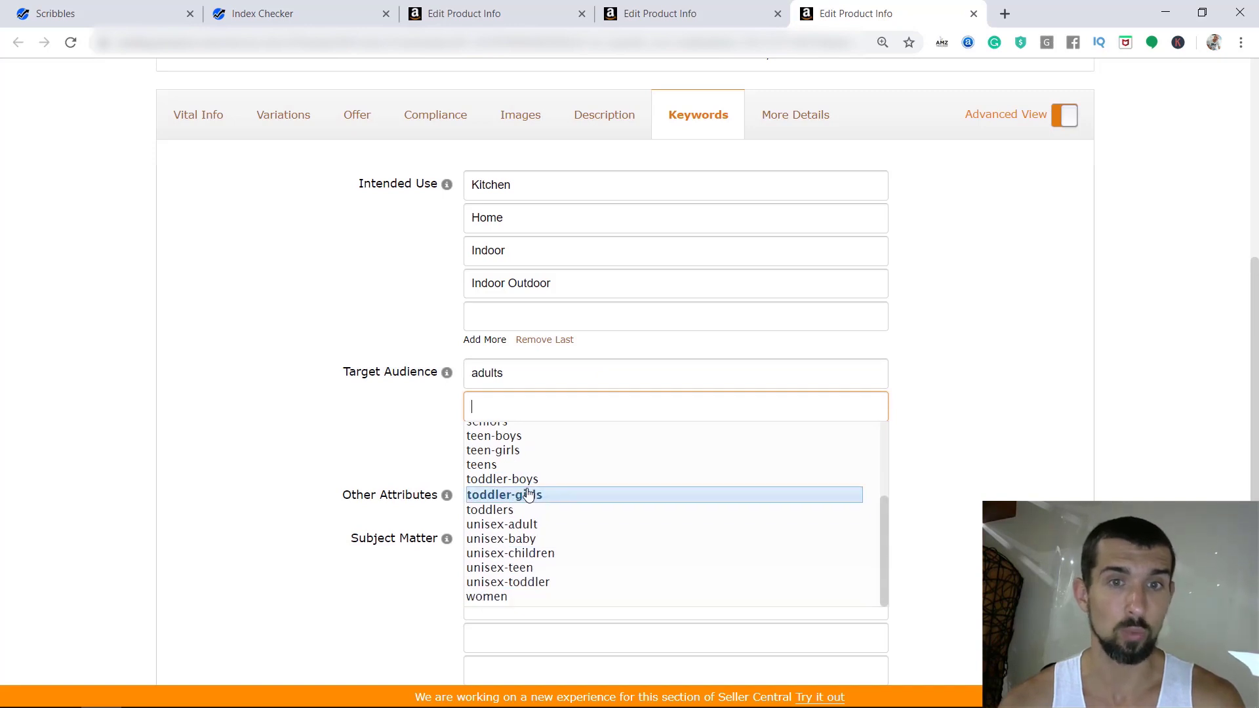
scroll(528, 459, up, 5)
scroll(1113, 444, down, 1)
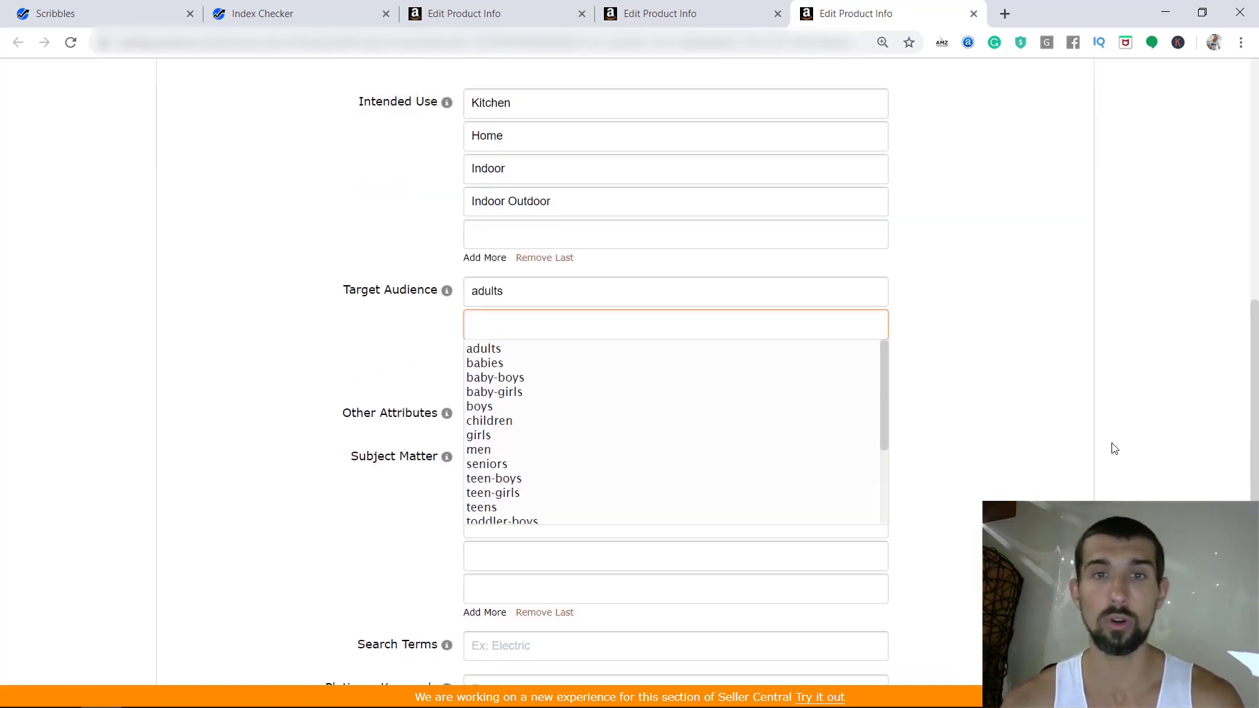
click(1113, 444)
Enter the Spanish phrase cuchillo de cocina as the first Subject Matter entry.
scroll(1113, 444, down, 2)
scroll(1255, 471, up, 2)
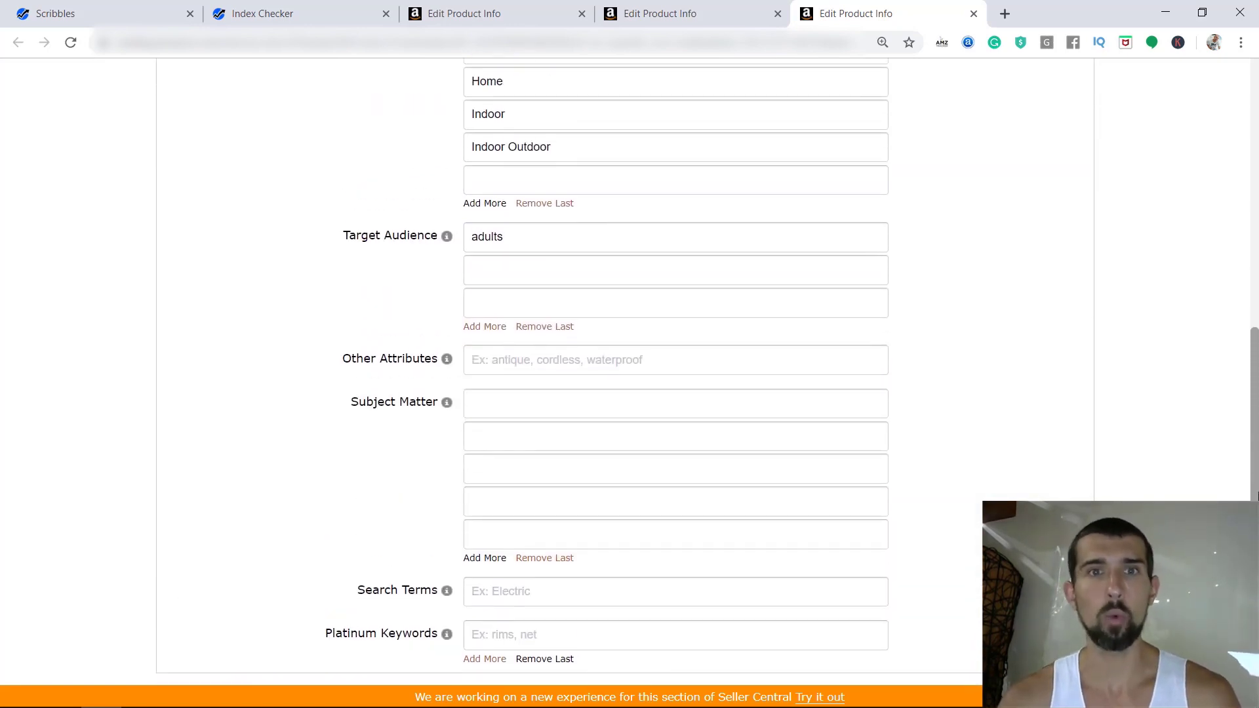
scroll(1257, 472, down, 1)
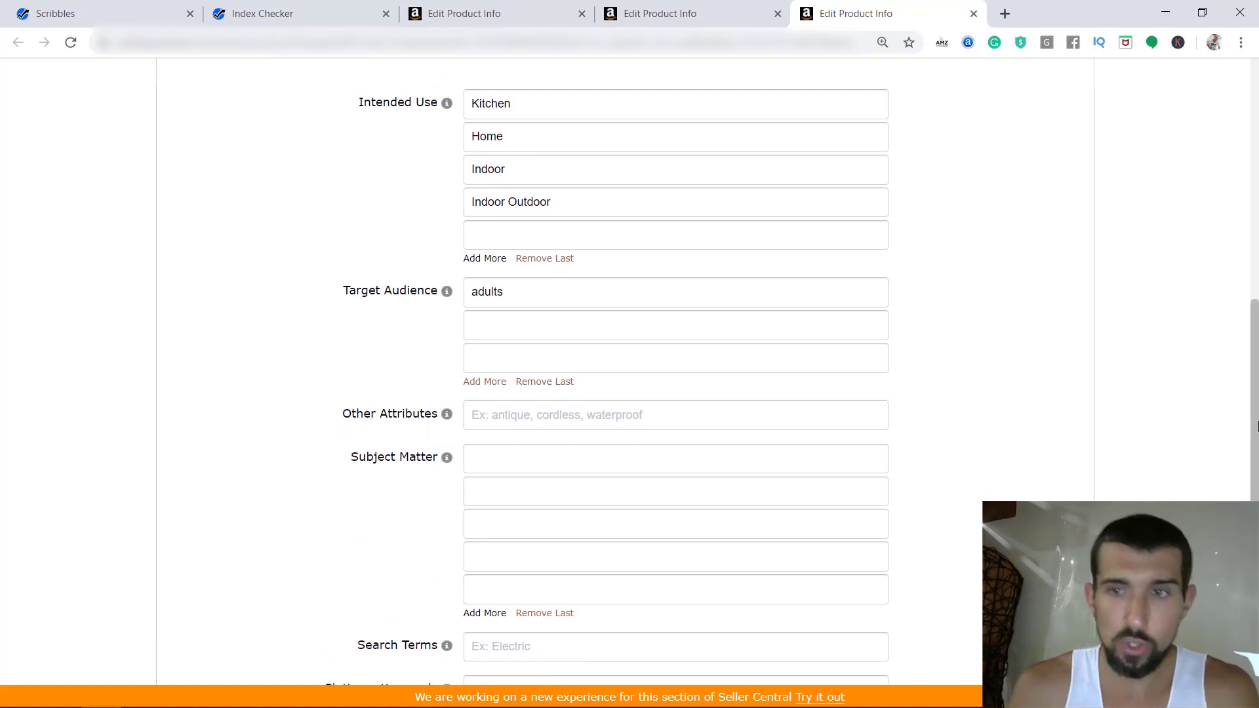
scroll(863, 599, down, 1)
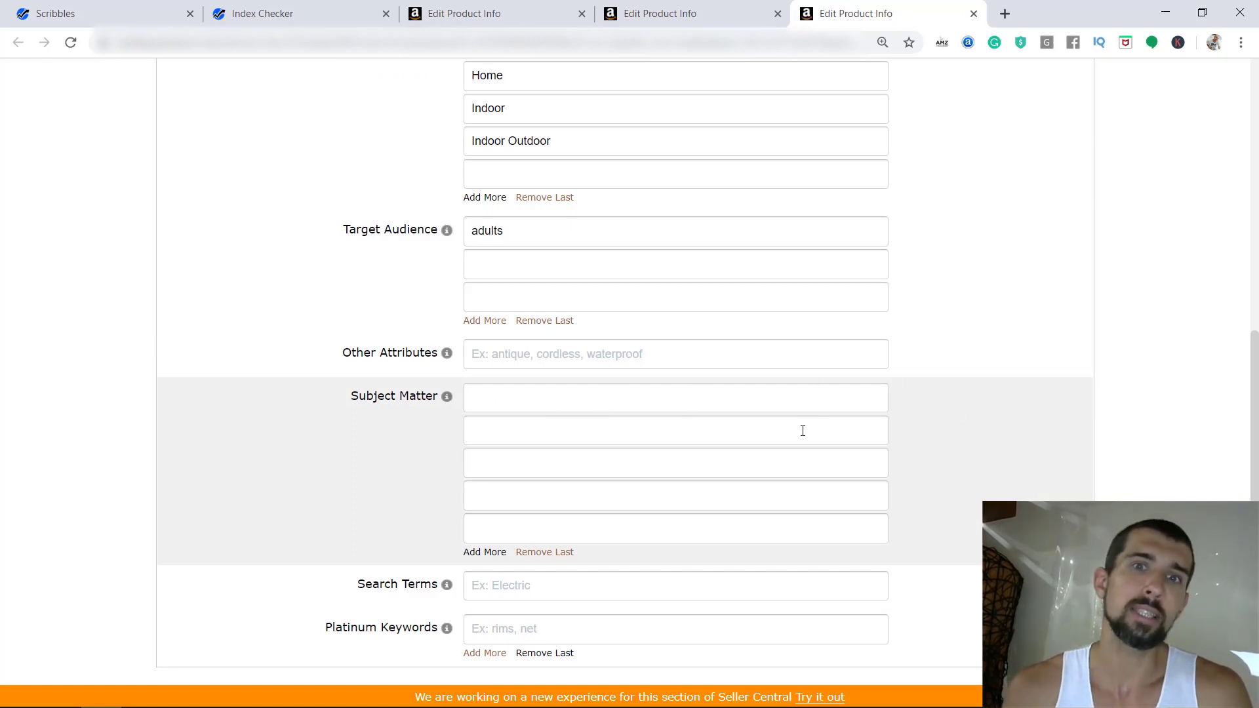
scroll(721, 525, down, 1)
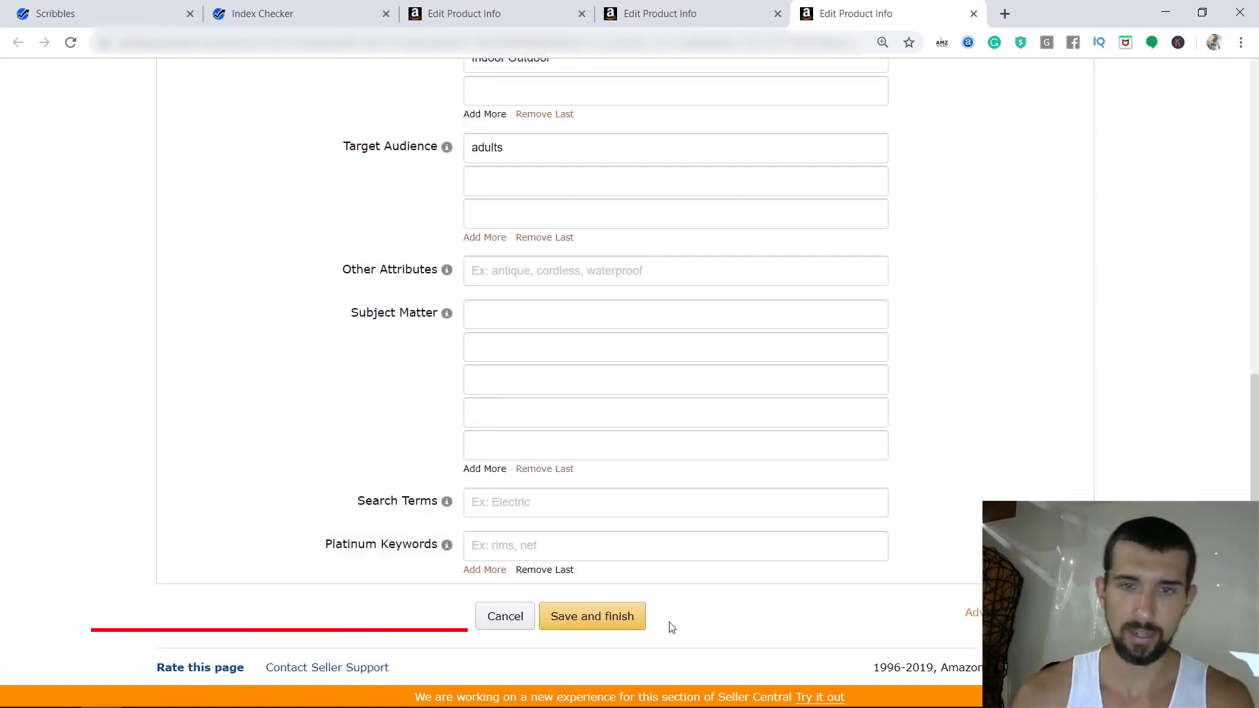
scroll(863, 632, up, 1)
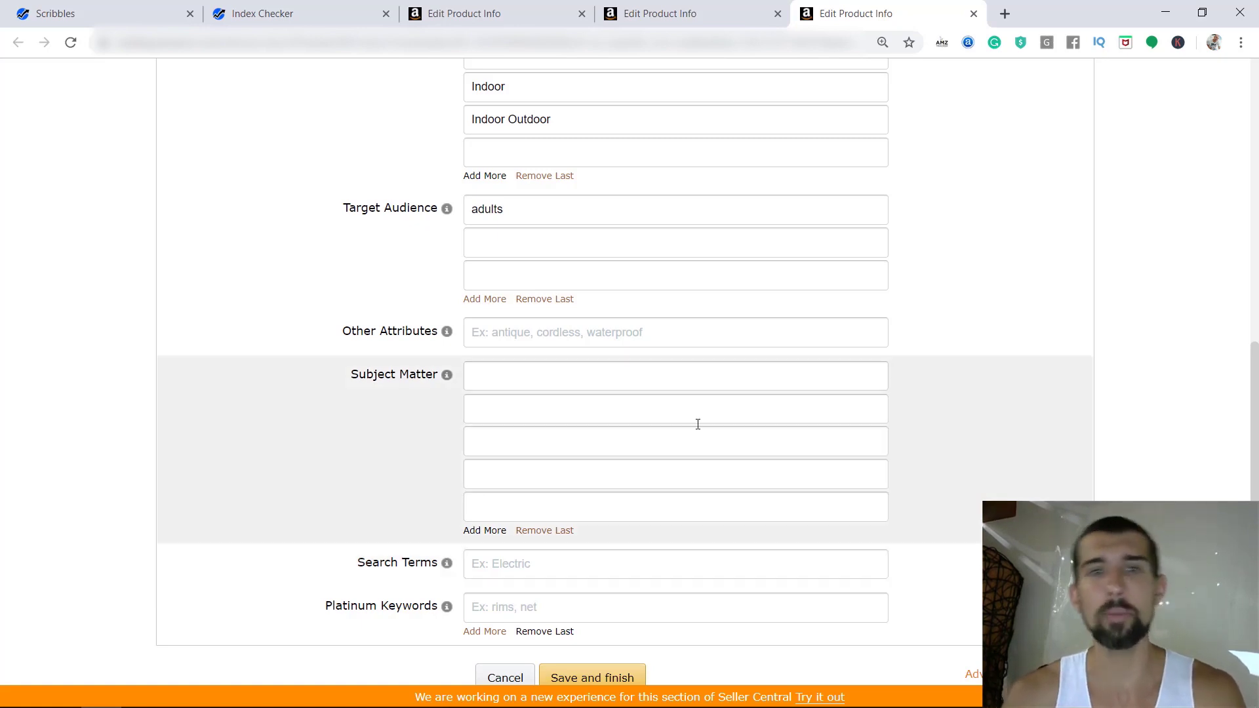
click(604, 387)
click(1032, 410)
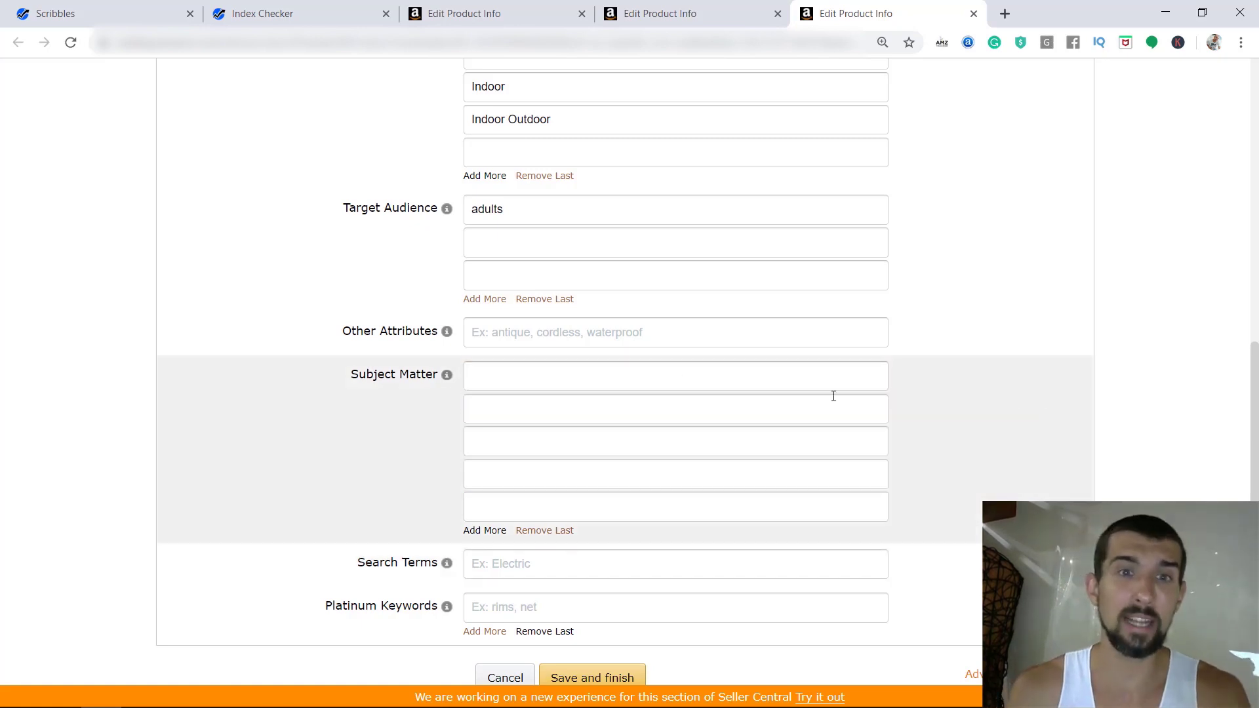
click(777, 389)
text(cu)
key(Return)
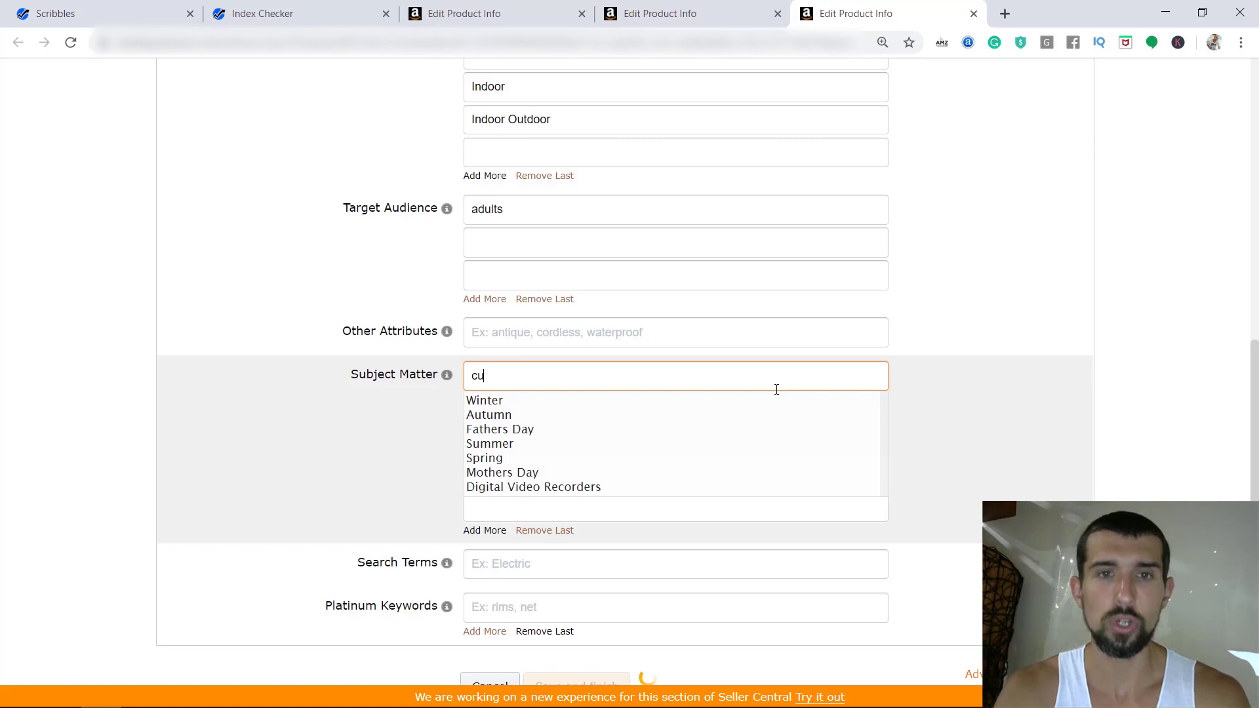
text(chillo )
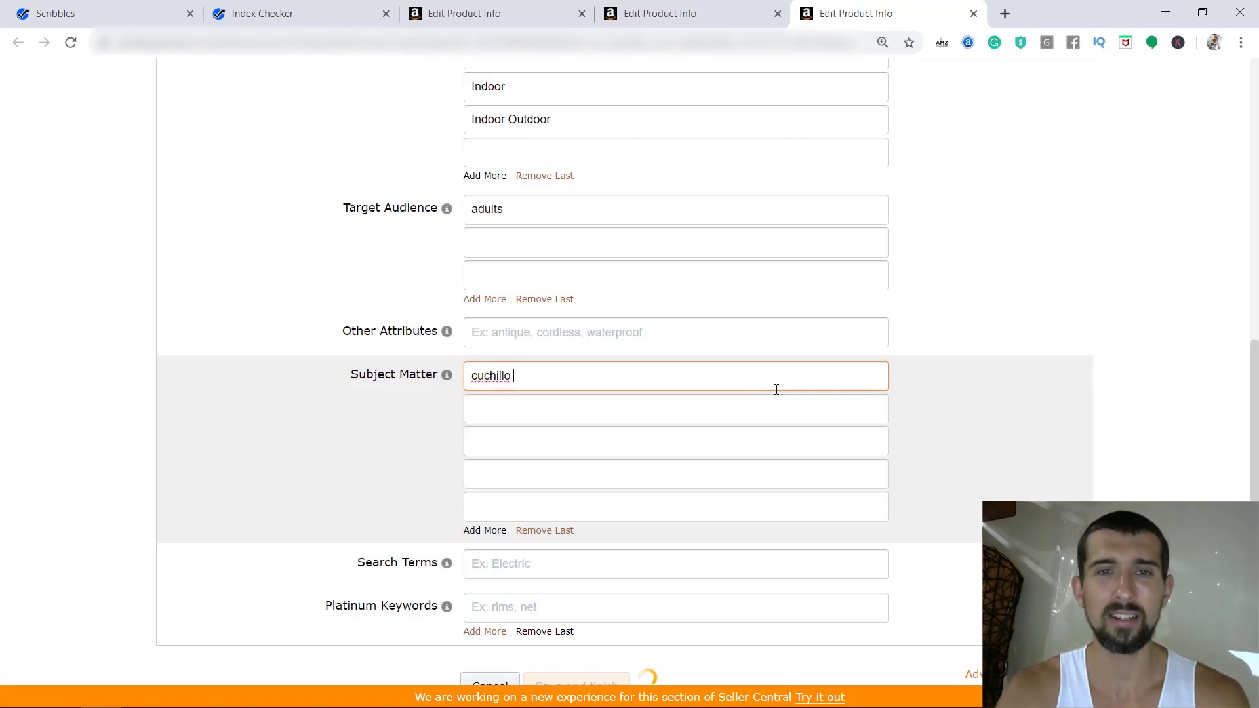
text(de cocina)
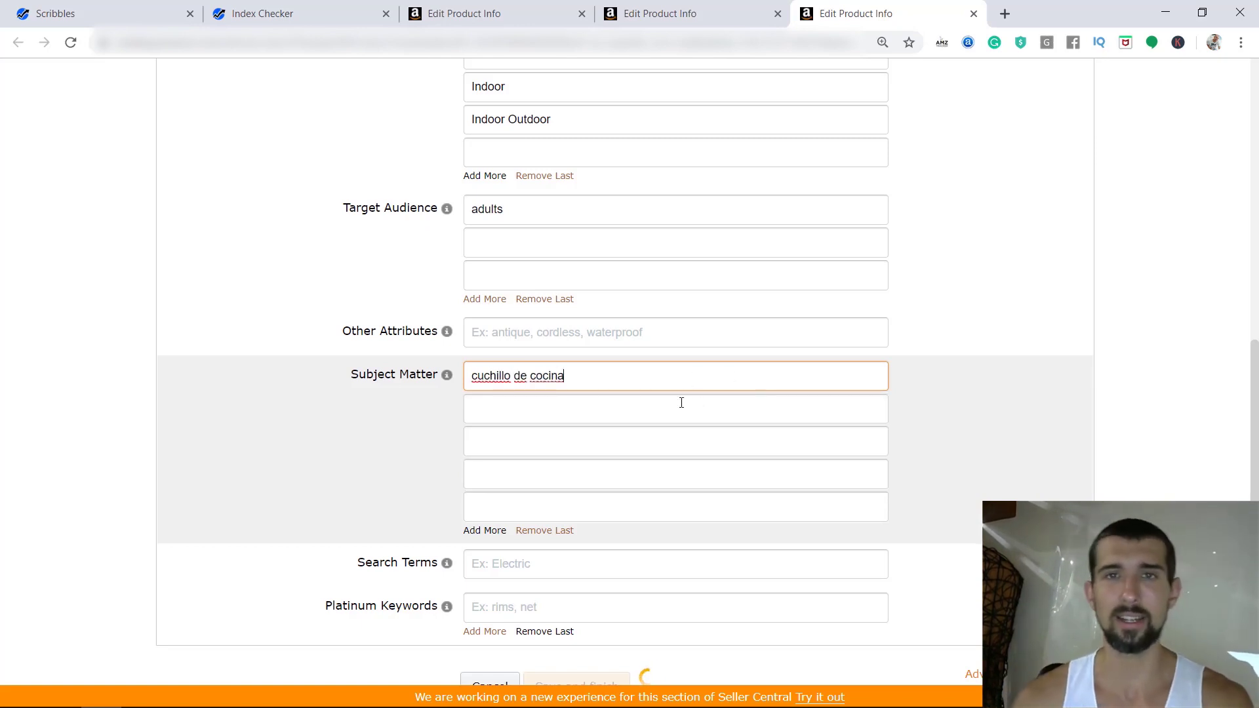
Shorten the first Subject Matter entry to the single word cuchillo.
click(514, 385)
shift+click(655, 376)
key(BackSpace)
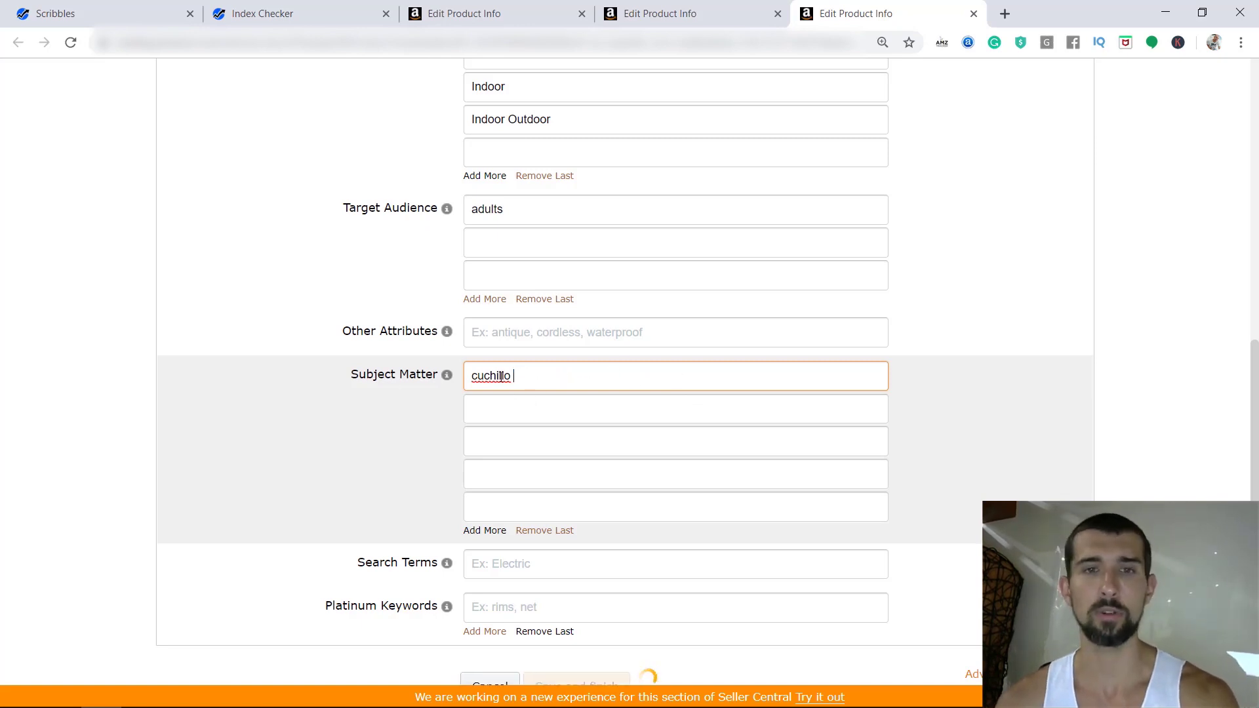
double_click(500, 375)
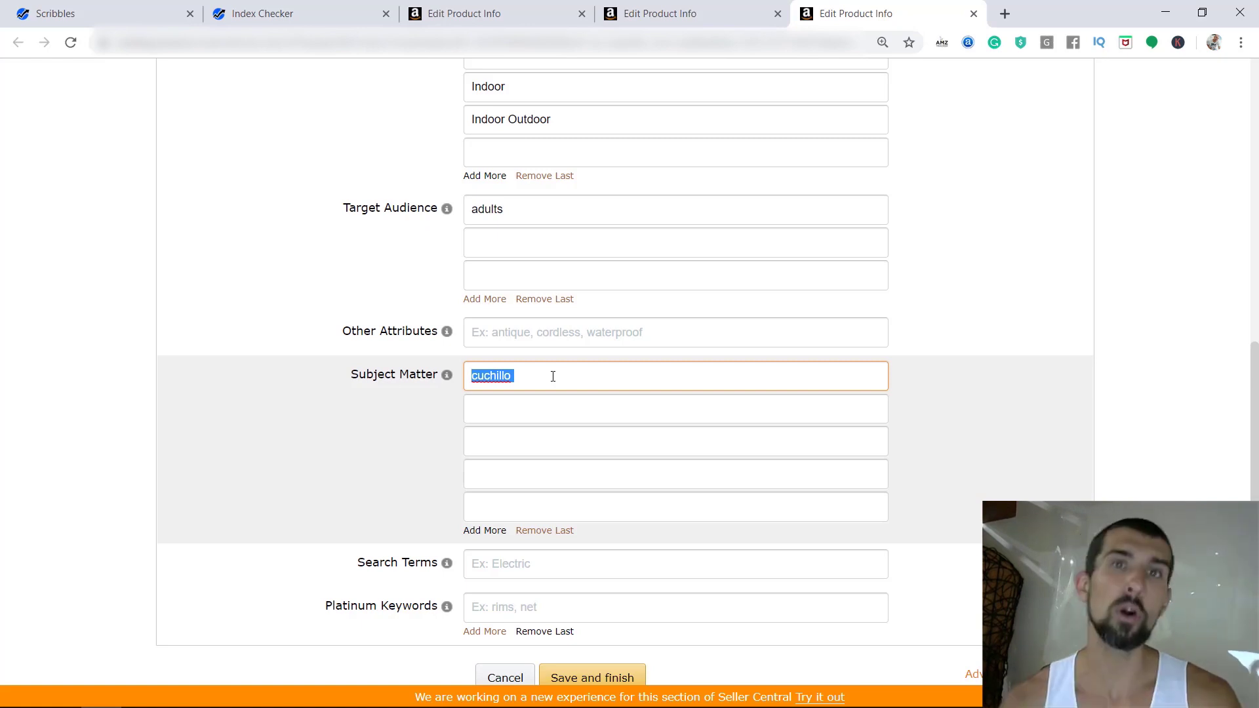
click(553, 376)
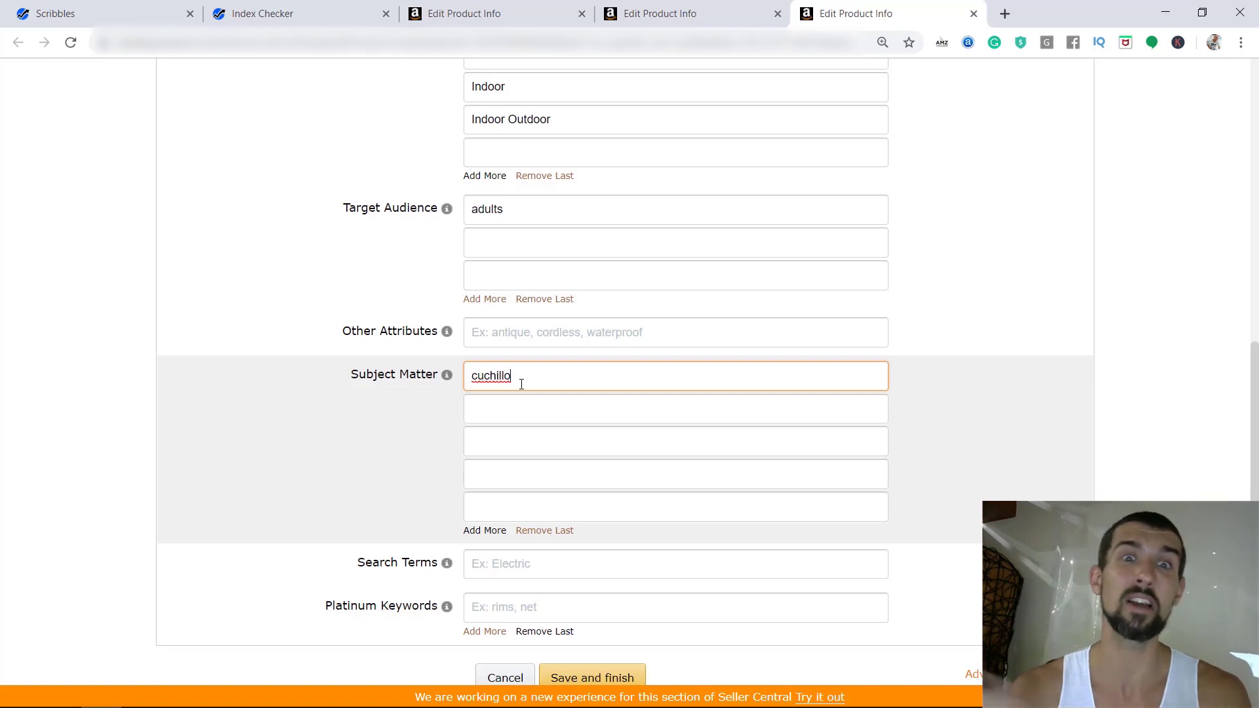
Switch to the Helium 10 Index Checker and review the keyword list alongside the traditional, field-ASIN, storefront and cumulative index results.
click(262, 13)
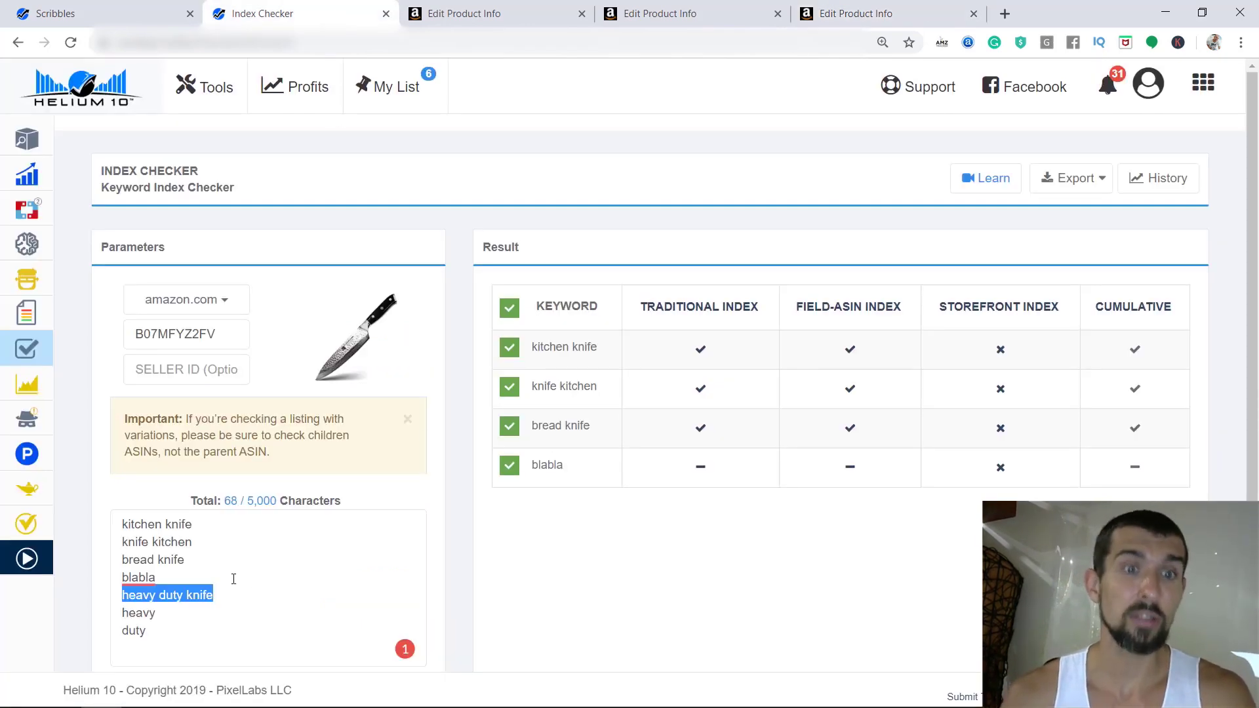
scroll(711, 481, down, 1)
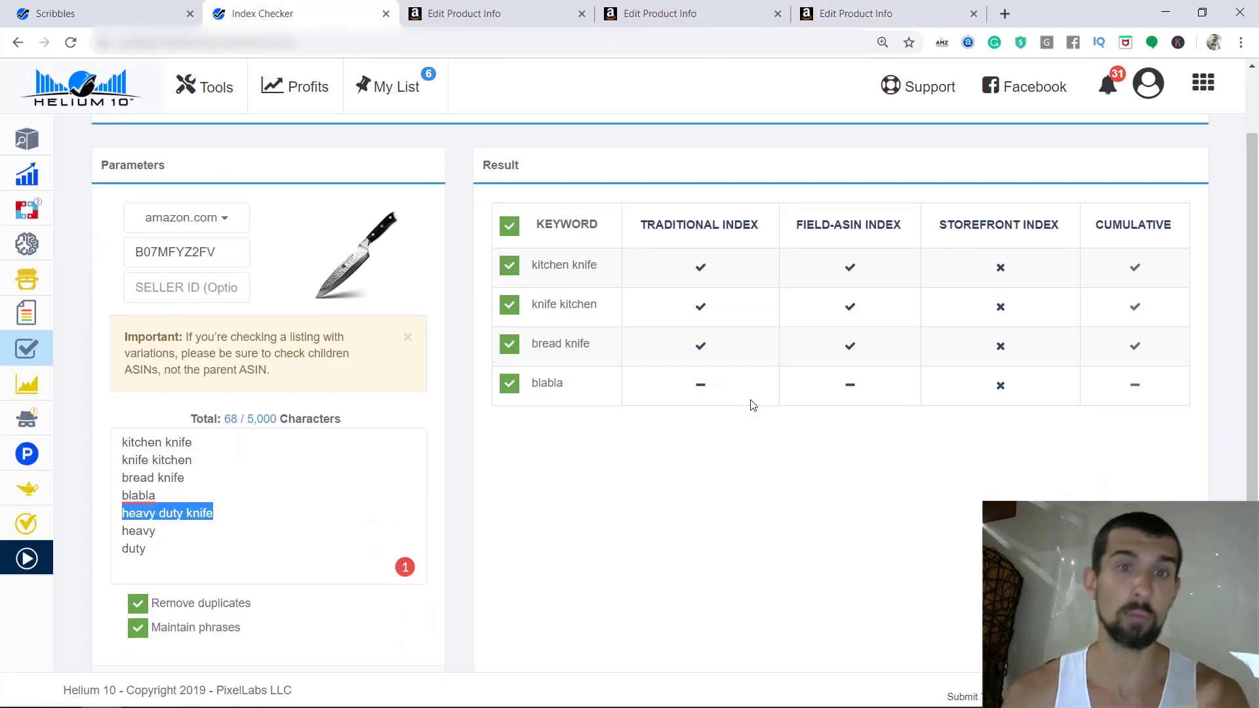
scroll(701, 418, up, 1)
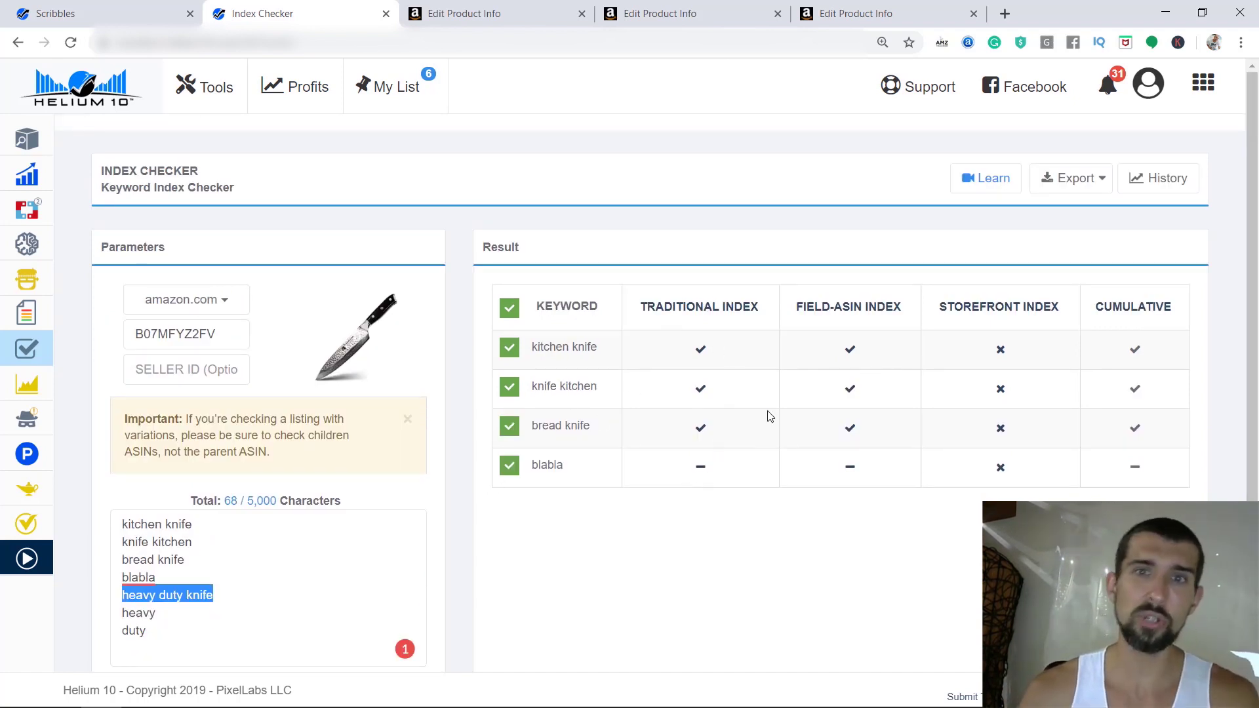
mouse_move(1153, 316)
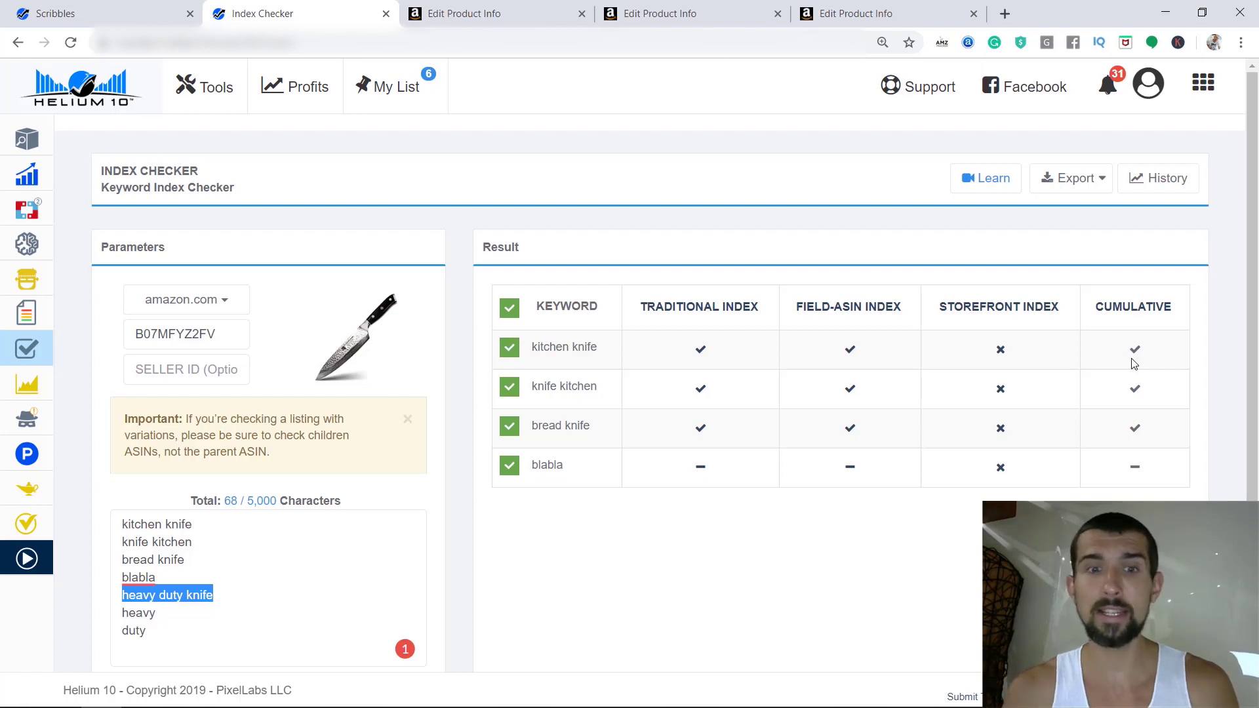
drag(215, 595, 193, 614)
click(164, 597)
click(559, 591)
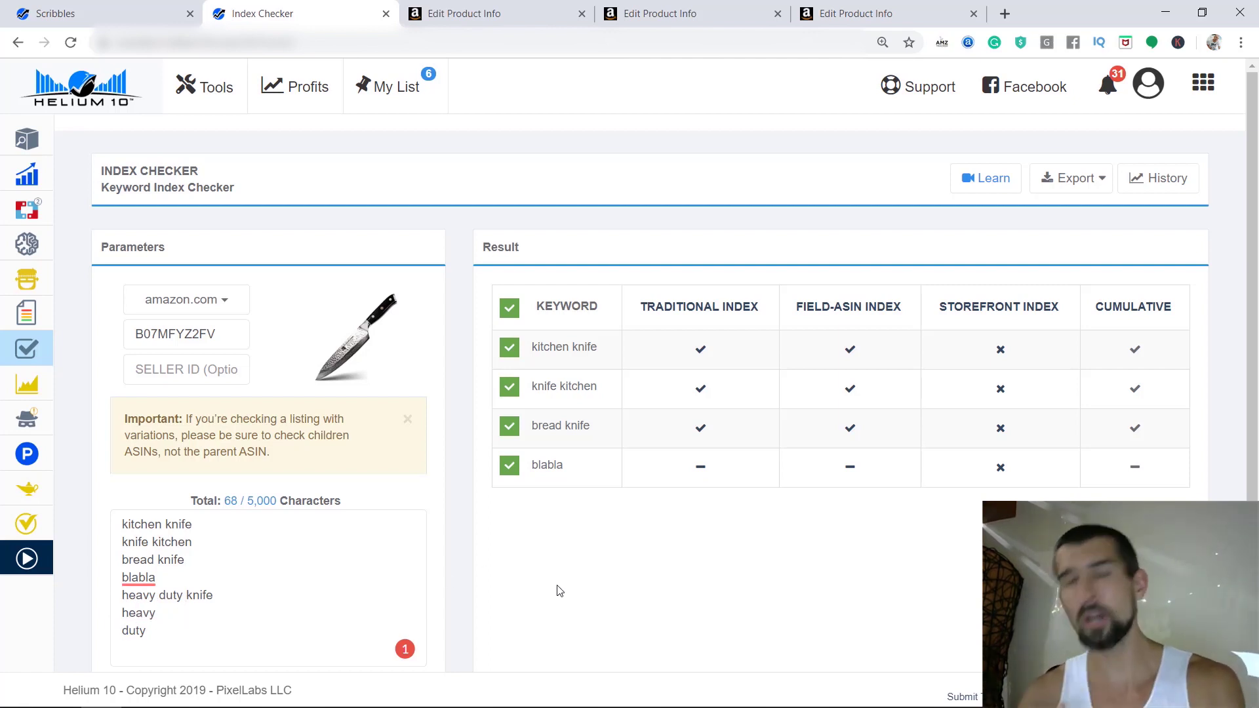